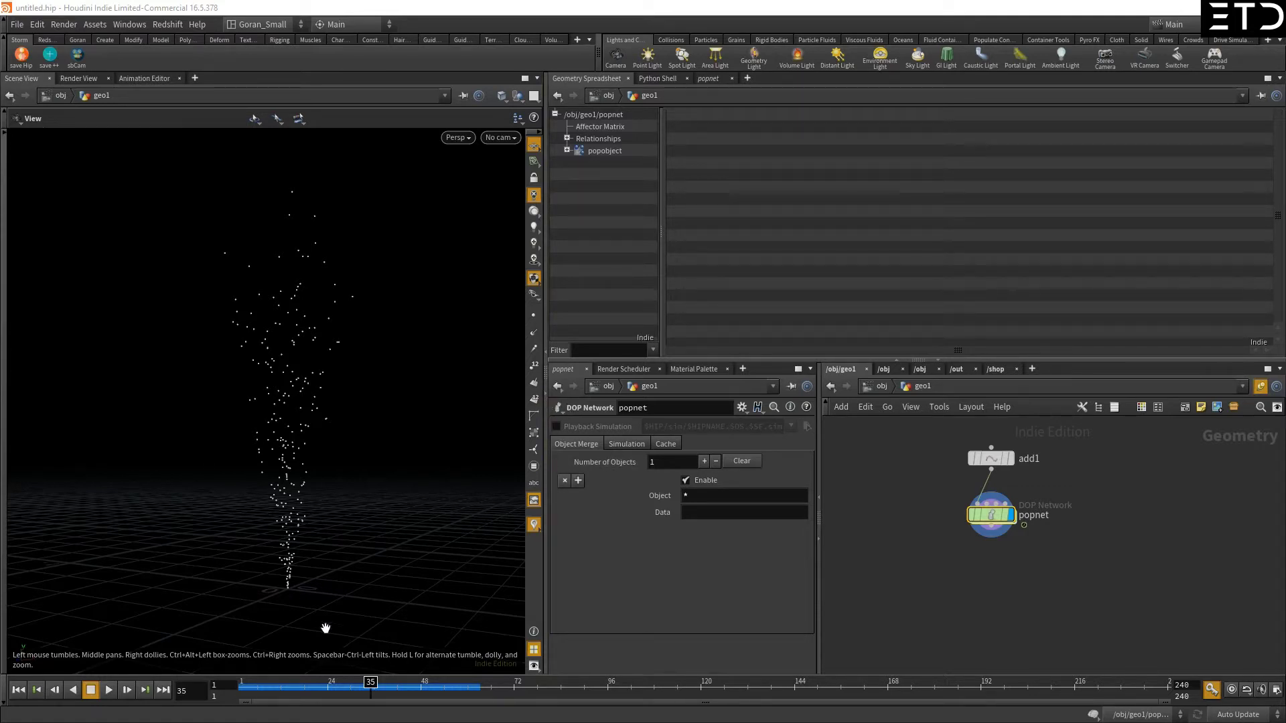
- Scrub the simulation back to frame 14, widen the network pane, and toggle the particle point display options
{"action": "left_click_drag", "start_coordinate": [347, 693], "coordinate": [289, 683]}
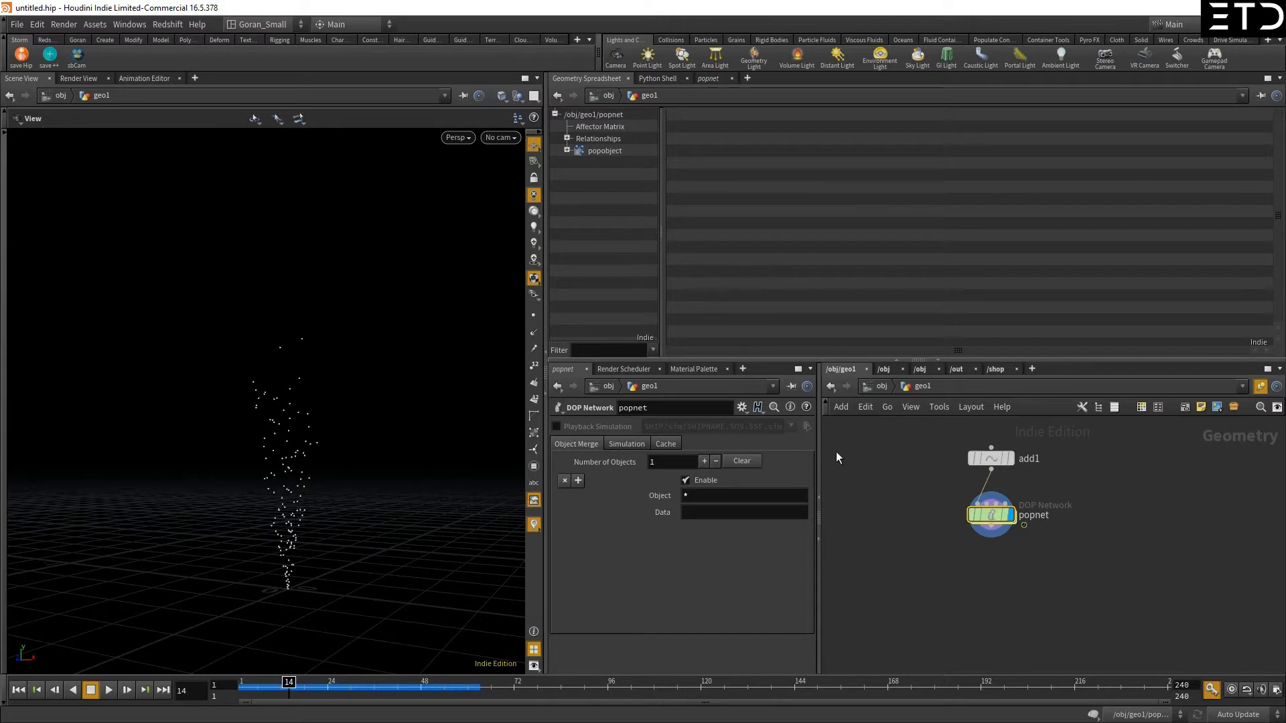
{"action": "left_click_drag", "start_coordinate": [818, 462], "coordinate": [827, 462]}
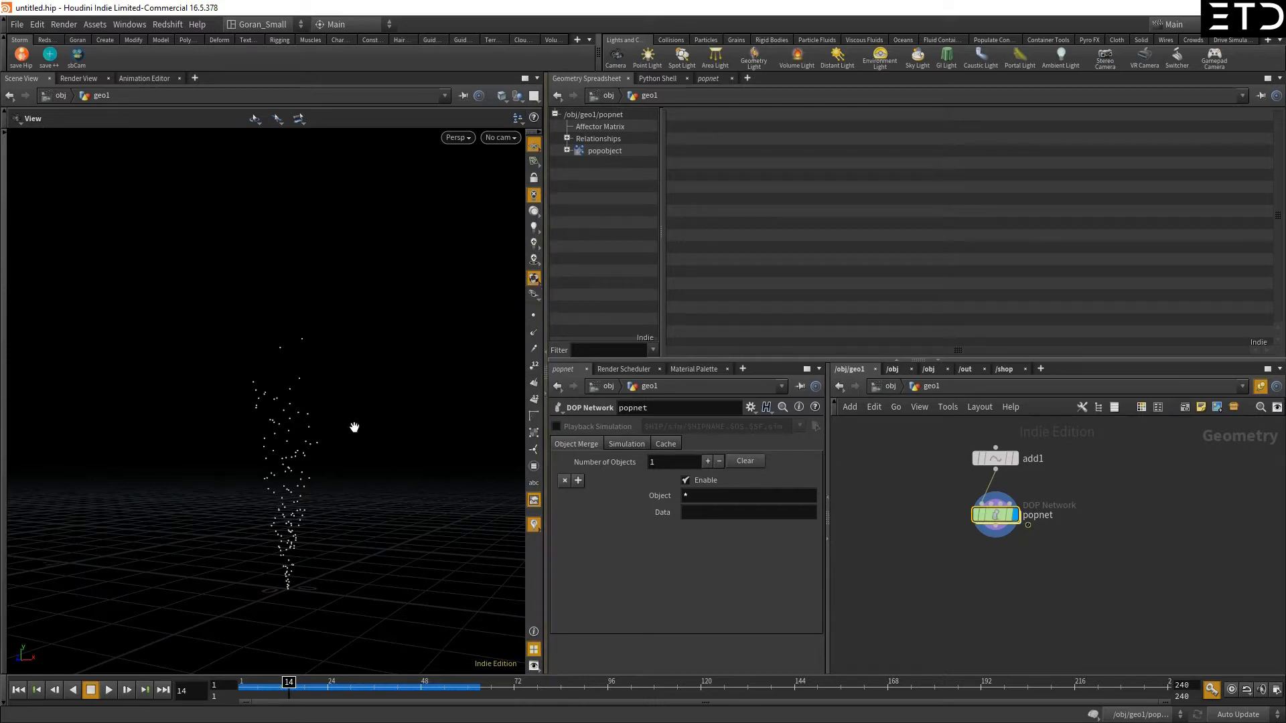
{"action": "left_click", "coordinate": [533, 315]}
{"action": "left_click", "coordinate": [533, 315]}
{"action": "left_click", "coordinate": [533, 315]}
{"action": "left_click", "coordinate": [533, 315]}
{"action": "left_click", "coordinate": [534, 333]}
- Create a box1 node below popnet, display its 1×1×1 cube, and orbit around it
{"action": "key", "text": "Tab"}
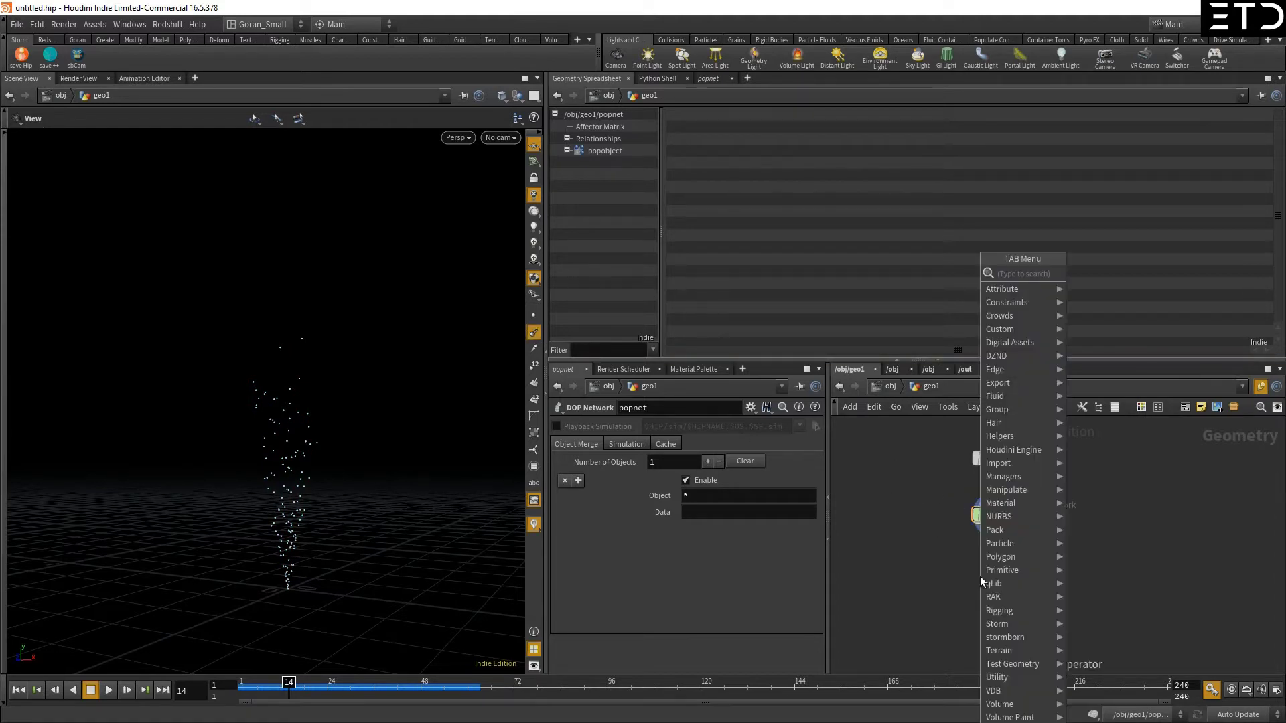
{"action": "type", "text": "box"}
{"action": "key", "text": "Return"}
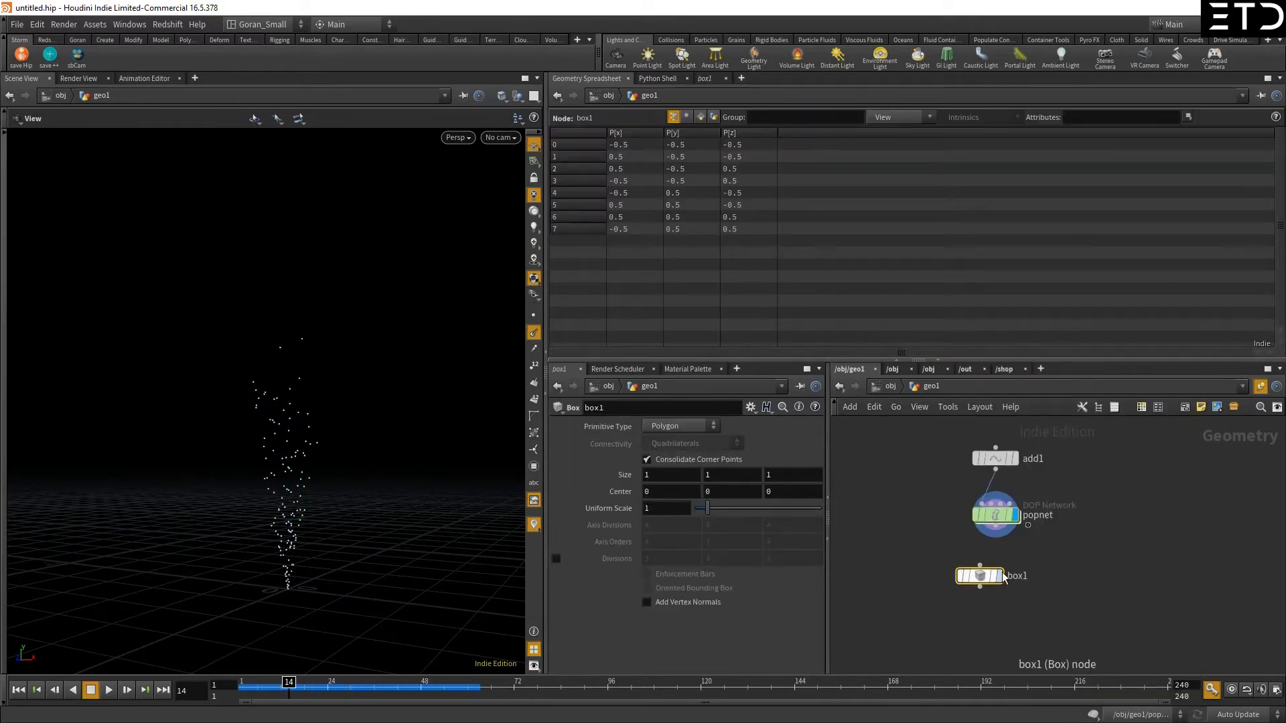
{"action": "left_click", "coordinate": [1000, 576]}
{"action": "left_click_drag", "start_coordinate": [158, 356], "coordinate": [168, 388]}
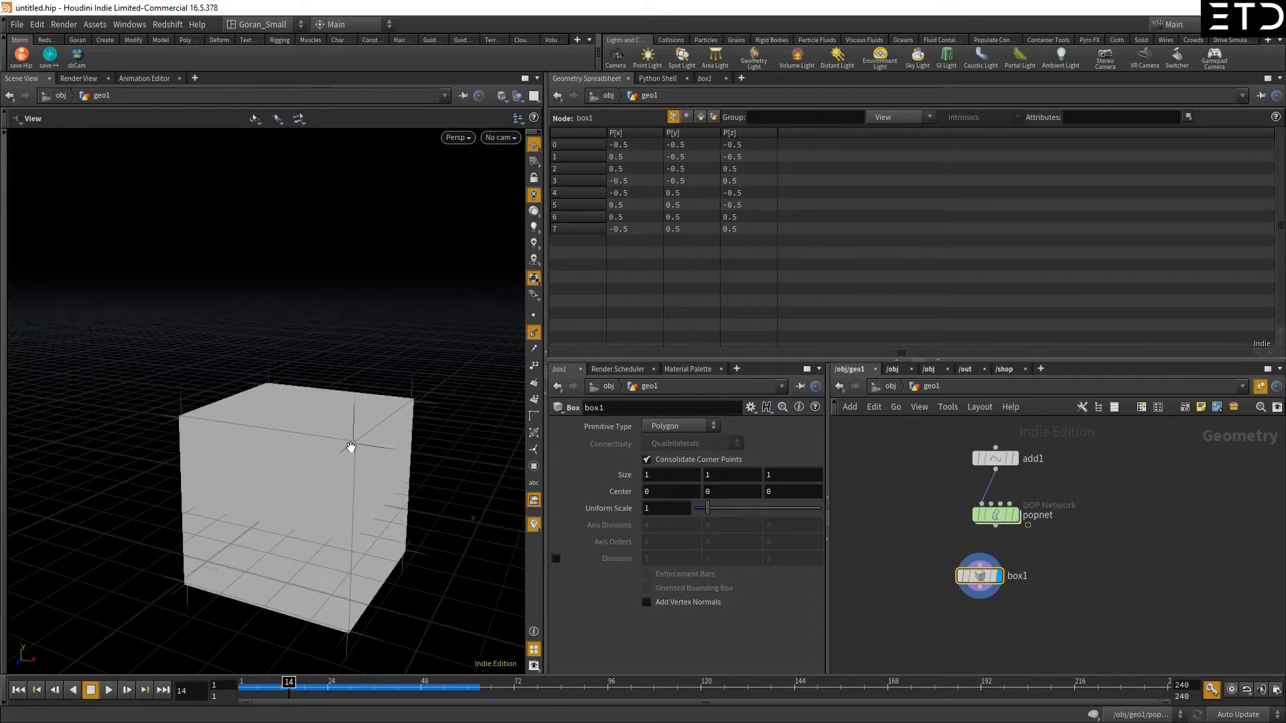
{"action": "scroll", "coordinate": [368, 425], "scroll_direction": "up", "scroll_amount": 8}
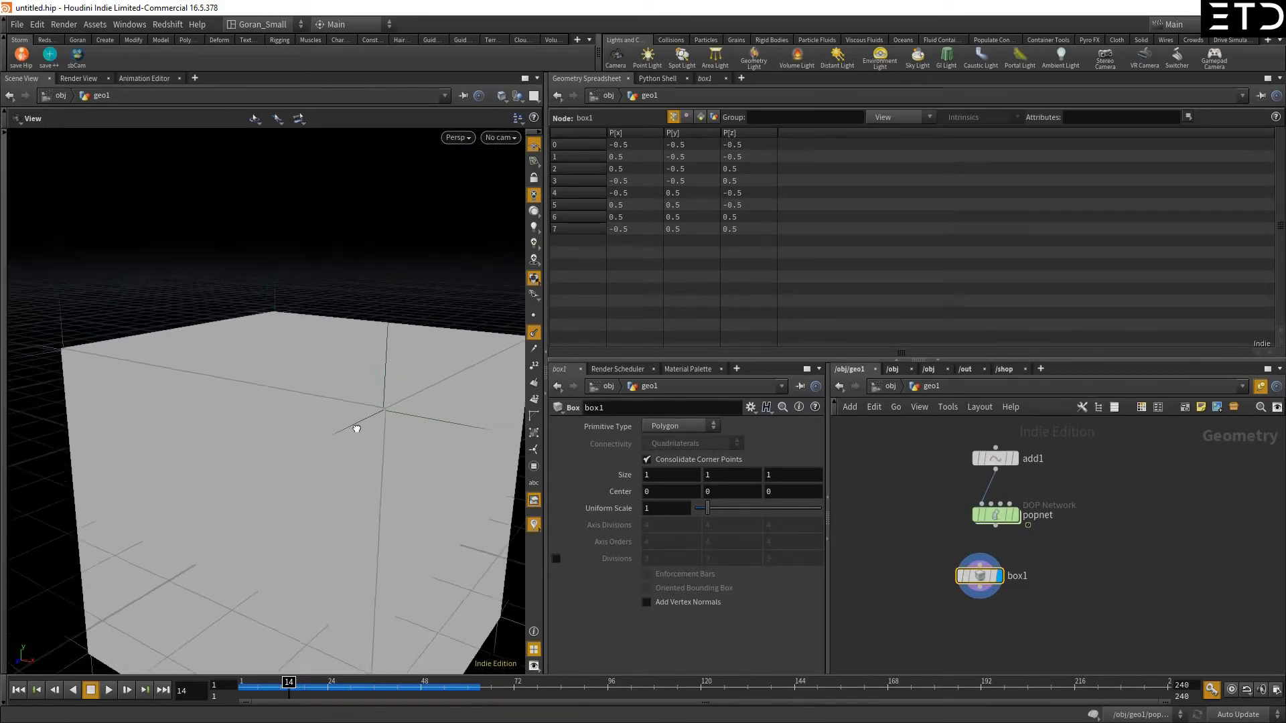
{"action": "scroll", "coordinate": [295, 388], "scroll_direction": "down", "scroll_amount": 6}
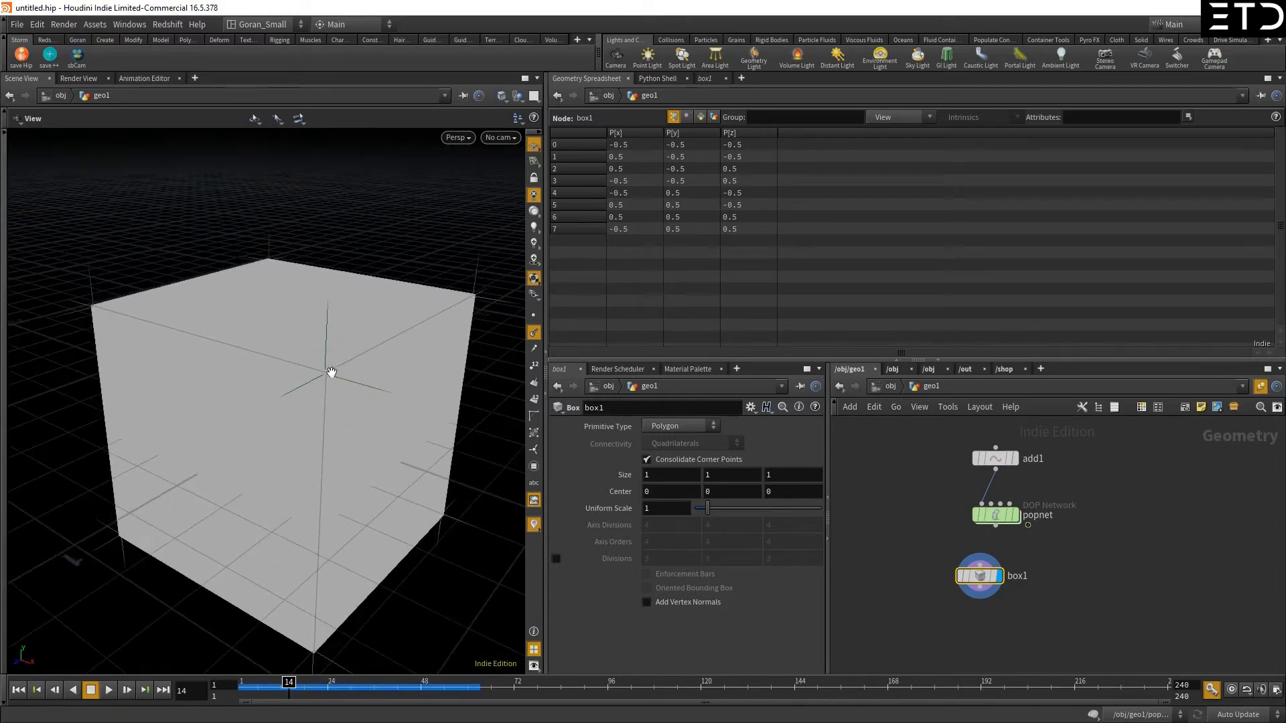
{"action": "left_click_drag", "start_coordinate": [316, 386], "coordinate": [327, 376]}
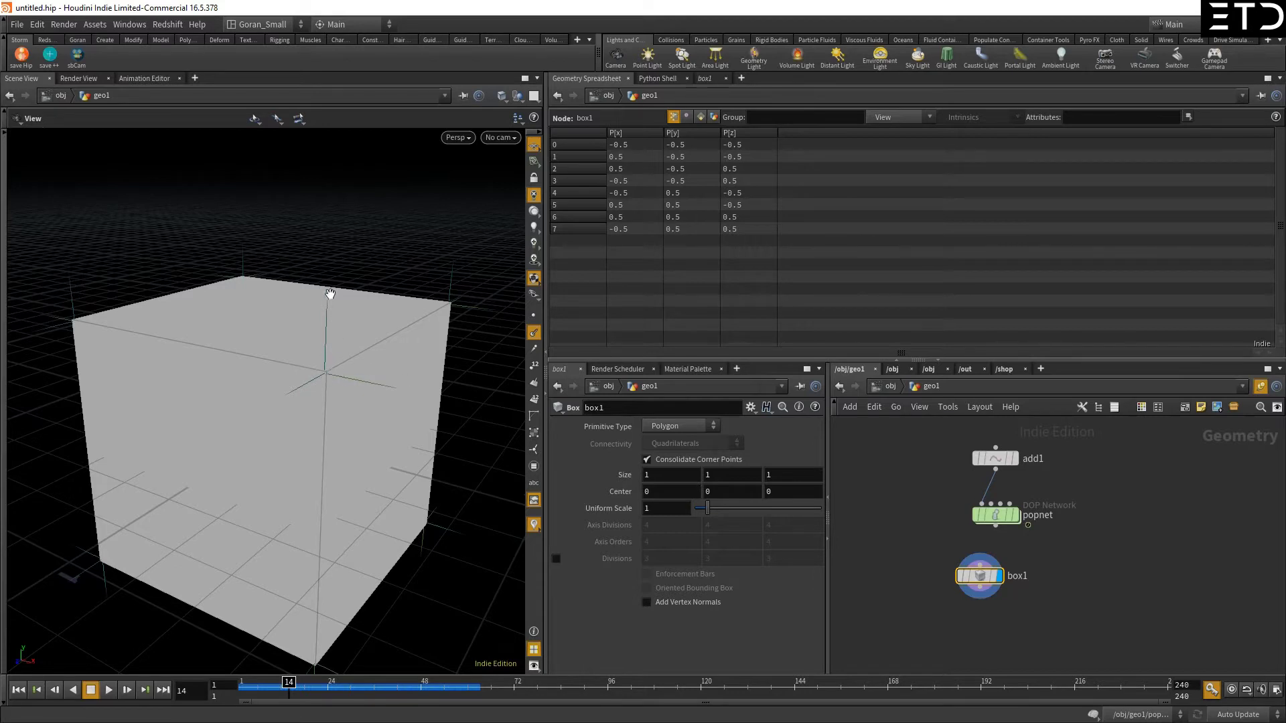
{"action": "left_click_drag", "start_coordinate": [299, 380], "coordinate": [356, 382]}
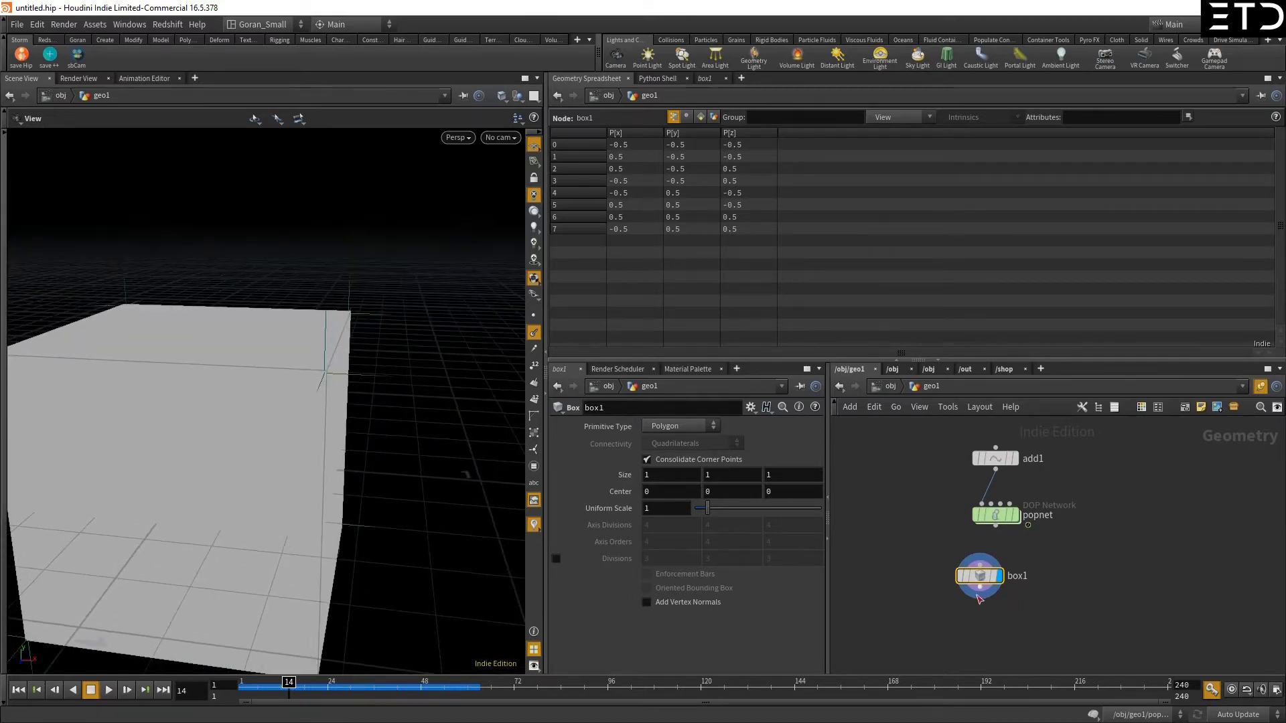
{"action": "left_click_drag", "start_coordinate": [979, 582], "coordinate": [979, 568]}
- Try a normal1 node on box1 with normals added to Points
{"action": "key", "text": "Tab"}
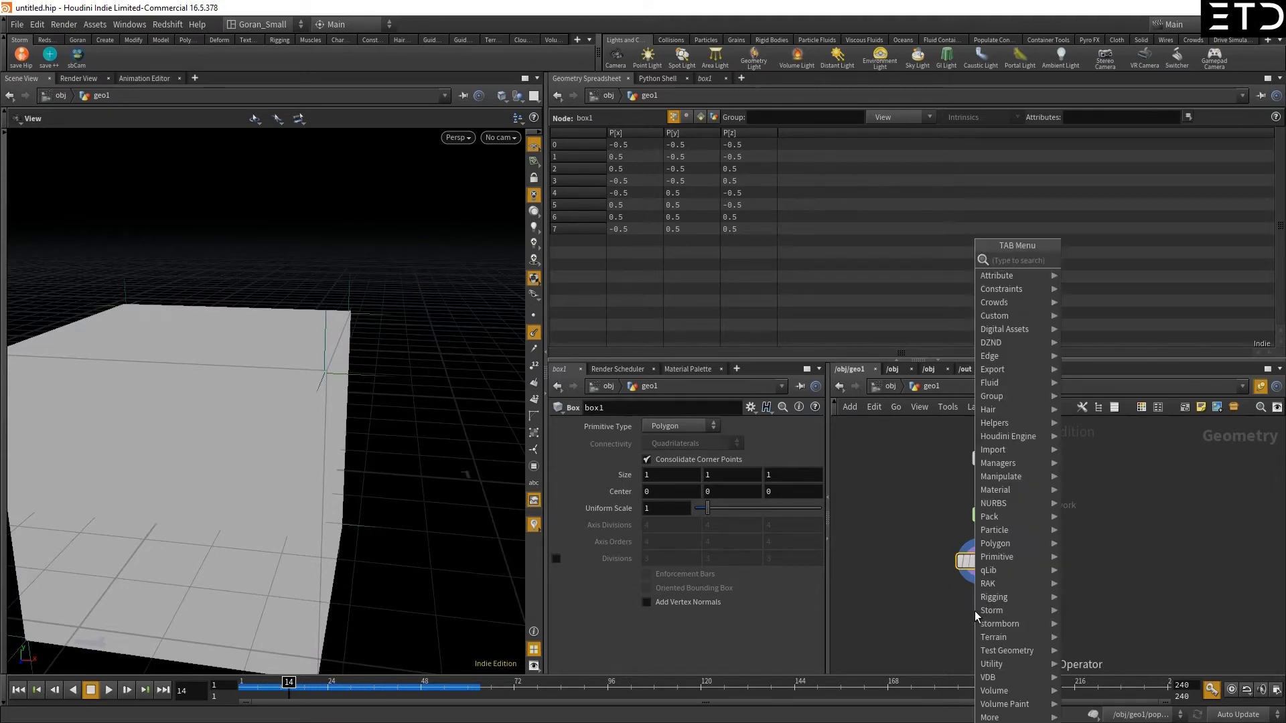
{"action": "type", "text": "normal"}
{"action": "key", "text": "Return"}
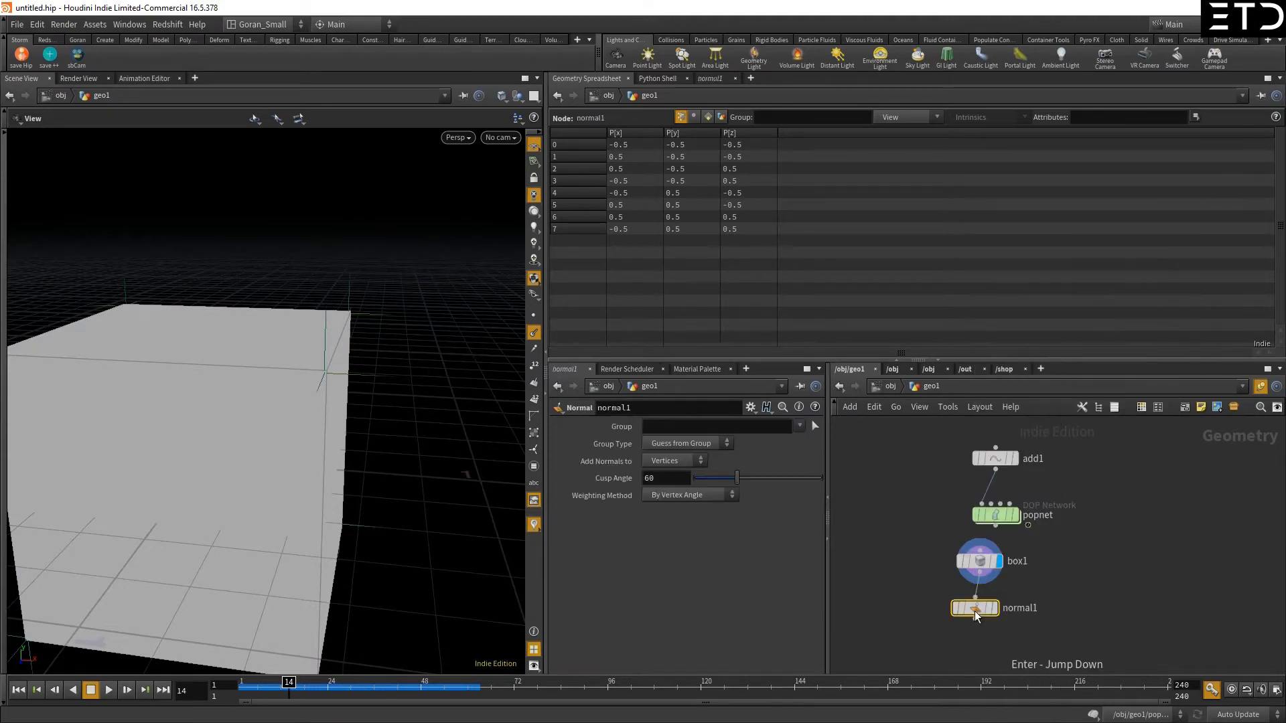
{"action": "left_click", "coordinate": [986, 614]}
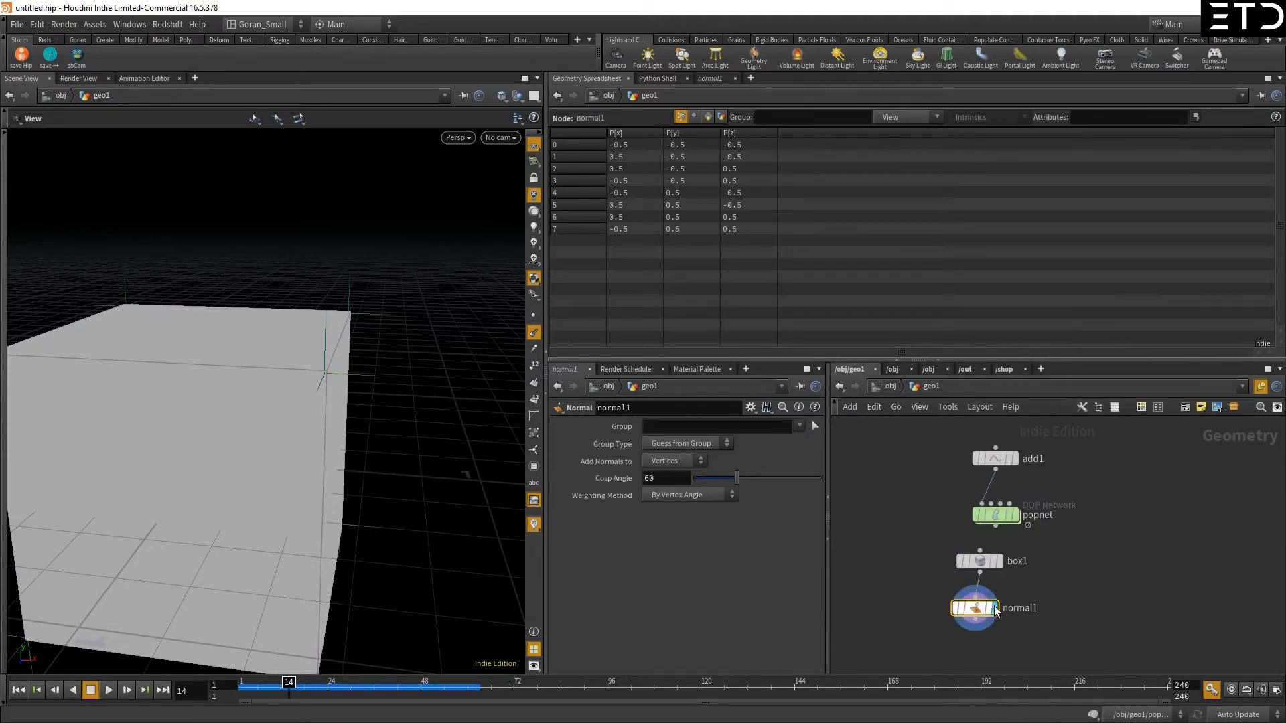
{"action": "left_click", "coordinate": [666, 461]}
{"action": "left_click", "coordinate": [663, 475]}
{"action": "left_click_drag", "start_coordinate": [402, 410], "coordinate": [328, 365]}
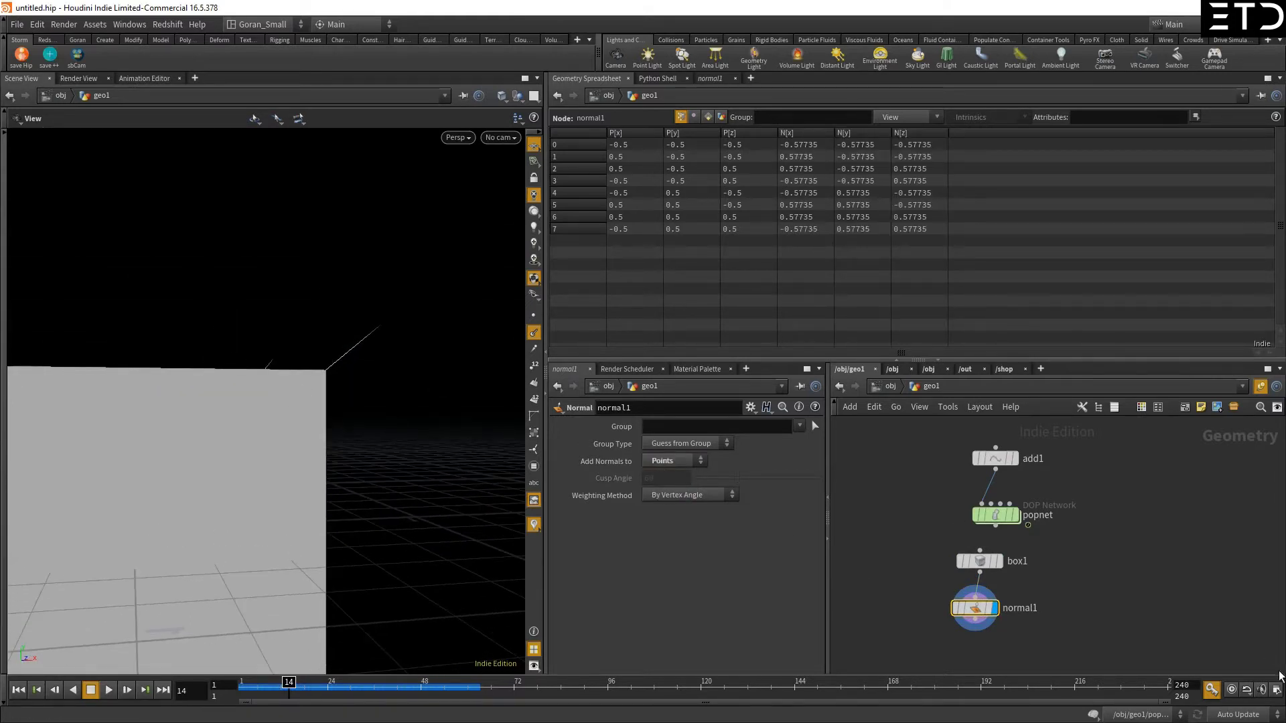
- Add attribpromote1 wired under box1, promoting from the Vertex class
{"action": "key", "text": "Tab"}
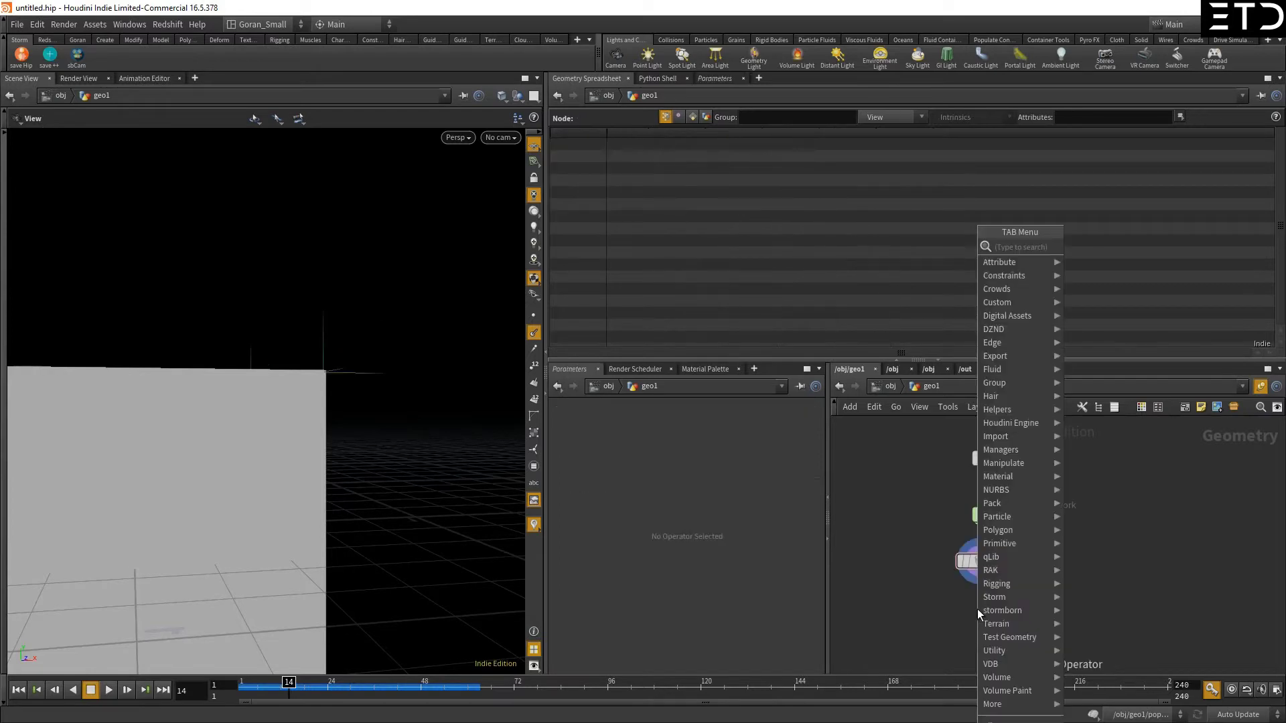
{"action": "type", "text": "promote"}
{"action": "key", "text": "Return"}
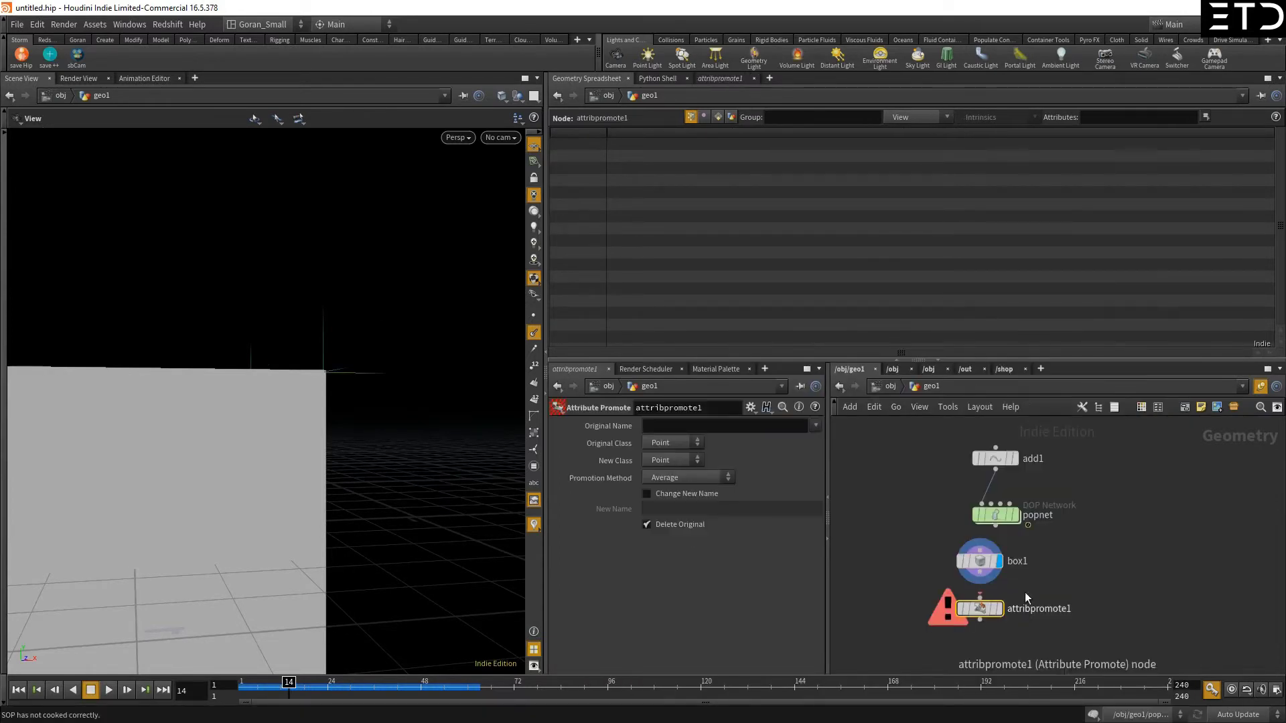
{"action": "left_click_drag", "start_coordinate": [979, 584], "coordinate": [980, 600]}
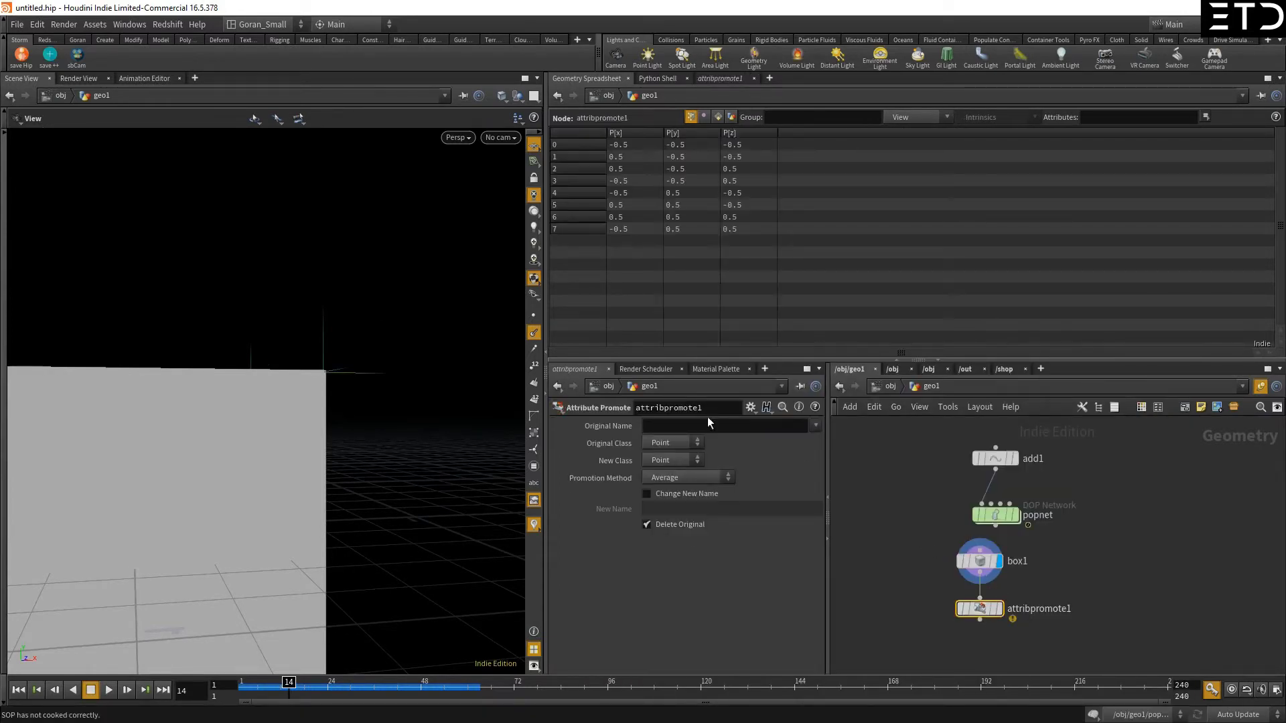
{"action": "left_click", "coordinate": [672, 443]}
{"action": "left_click", "coordinate": [666, 496]}
{"action": "left_click", "coordinate": [781, 428]}
{"action": "mouse_move", "coordinate": [973, 624]}
{"action": "left_mouse_down"}
{"action": "mouse_move", "coordinate": [974, 635]}
{"action": "mouse_move", "coordinate": [977, 611]}
{"action": "left_mouse_up"}
{"action": "left_click", "coordinate": [983, 533]}
{"action": "middle_click", "coordinate": [983, 532]}
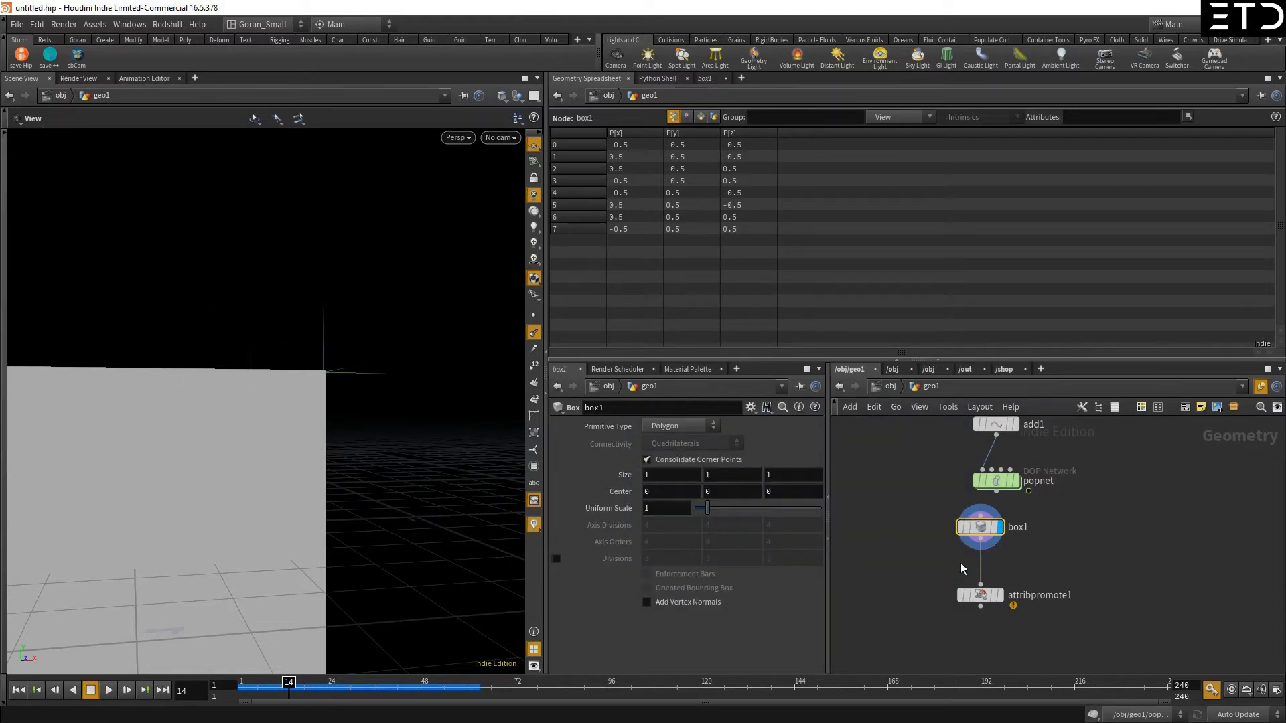
- Insert a normal1 node between box1 and attribpromote1 and display the result
{"action": "key", "text": "Tab"}
{"action": "type", "text": "normal"}
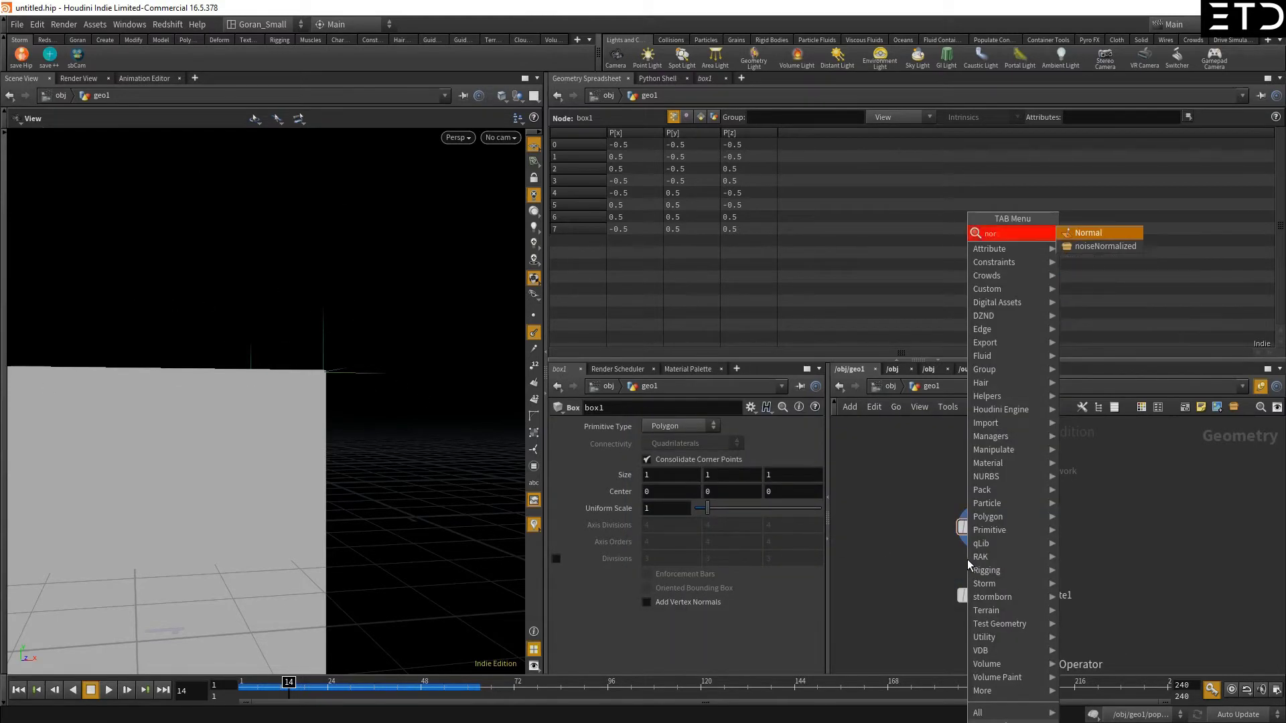
{"action": "key", "text": "Return"}
{"action": "left_click", "coordinate": [976, 561]}
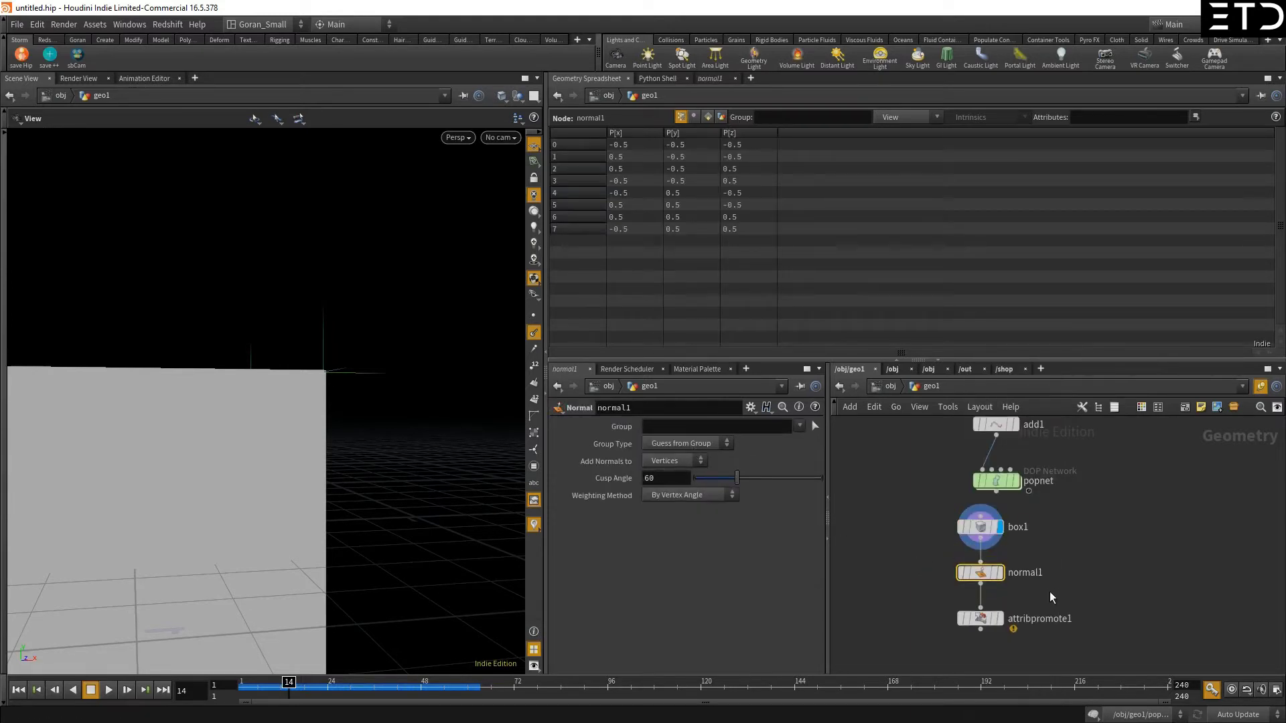
{"action": "left_click", "coordinate": [1002, 573]}
{"action": "left_click", "coordinate": [1002, 618]}
- Set attribpromote1 to promote the N attribute, then display popnet's particles again
{"action": "left_click", "coordinate": [981, 619]}
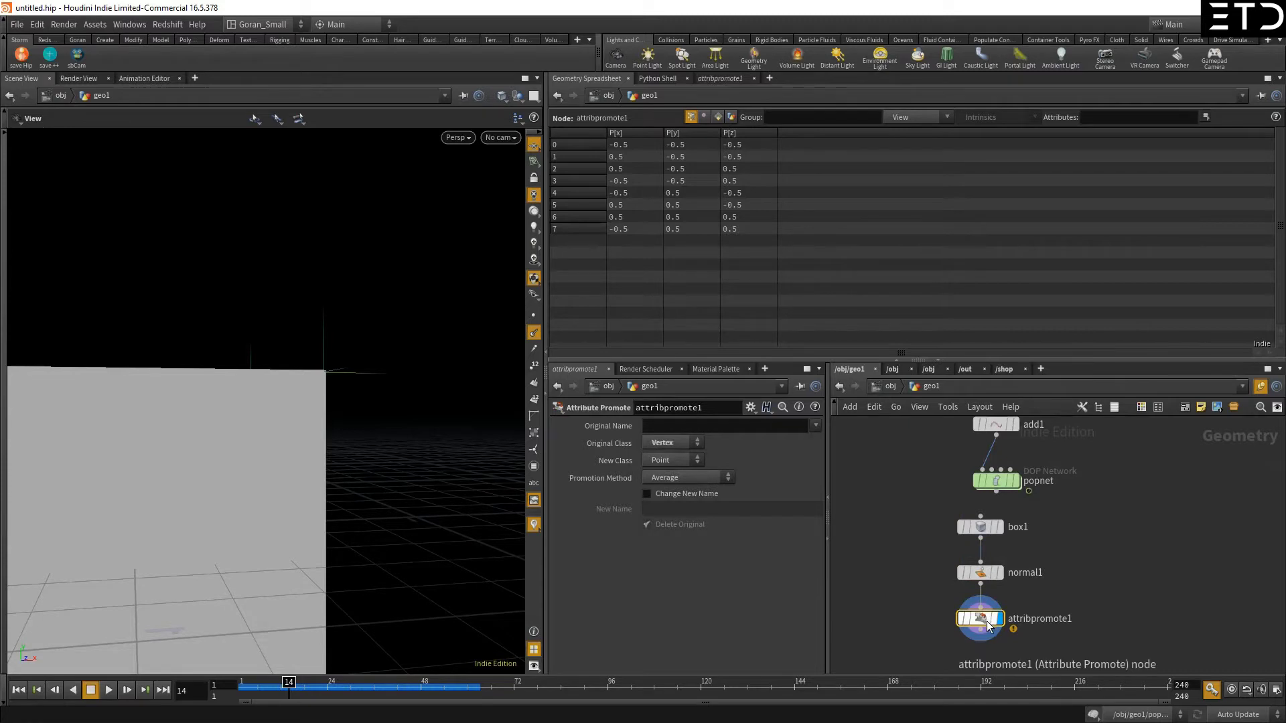
{"action": "left_click", "coordinate": [816, 432]}
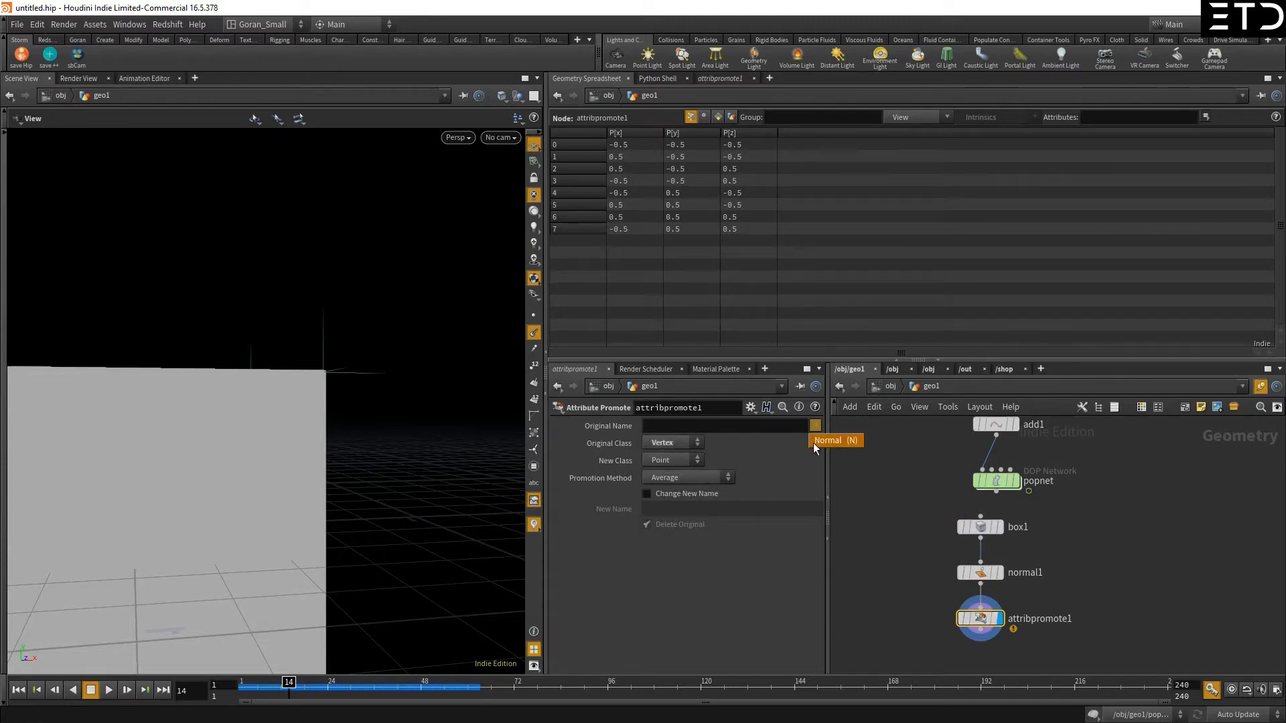
{"action": "left_click", "coordinate": [818, 444]}
{"action": "left_click_drag", "start_coordinate": [295, 368], "coordinate": [376, 367]}
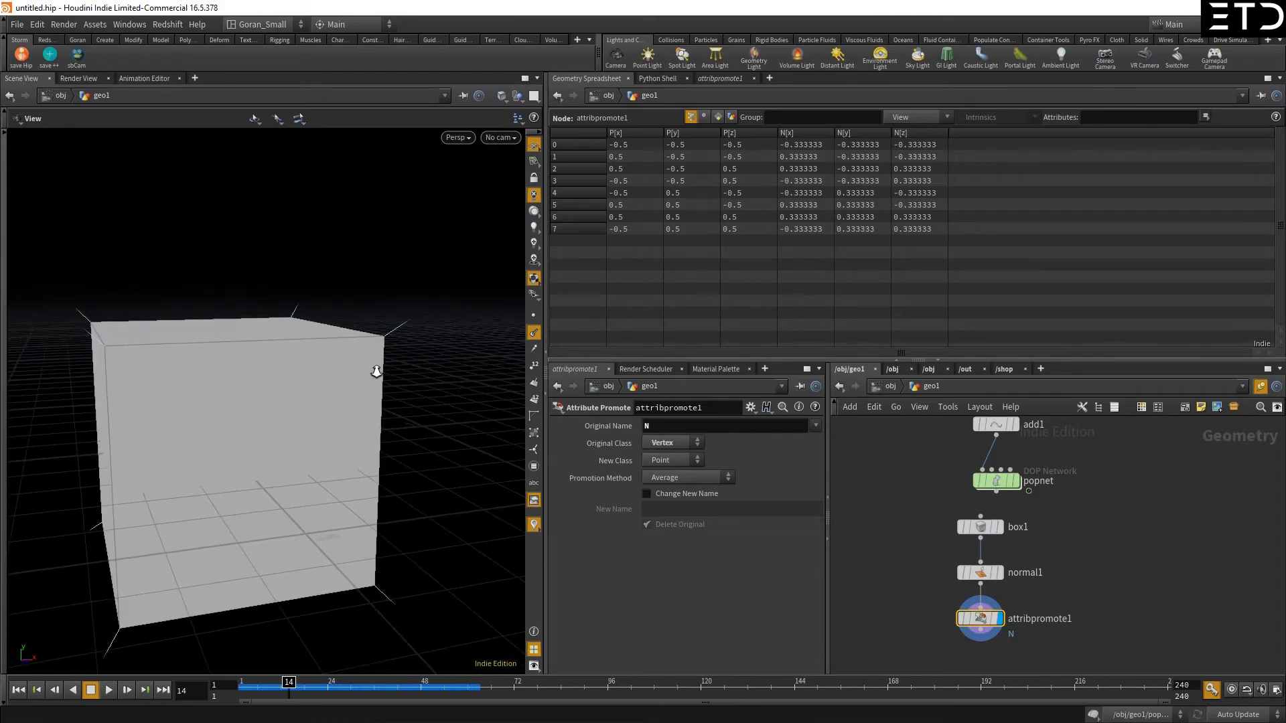
{"action": "scroll", "coordinate": [359, 393], "scroll_direction": "down", "scroll_amount": 3}
{"action": "left_click", "coordinate": [979, 572]}
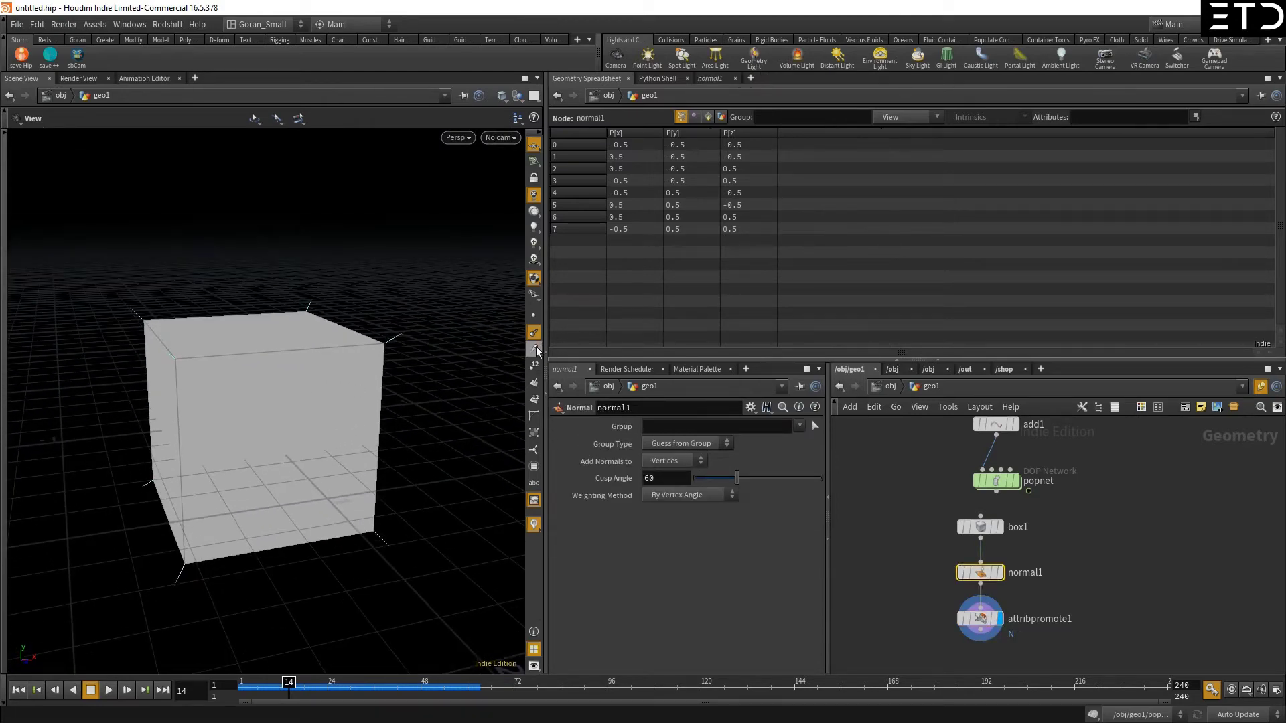
{"action": "left_click", "coordinate": [1010, 482]}
- Advance popnet to frame 15 and return the particle display to plain points
{"action": "left_click", "coordinate": [998, 483]}
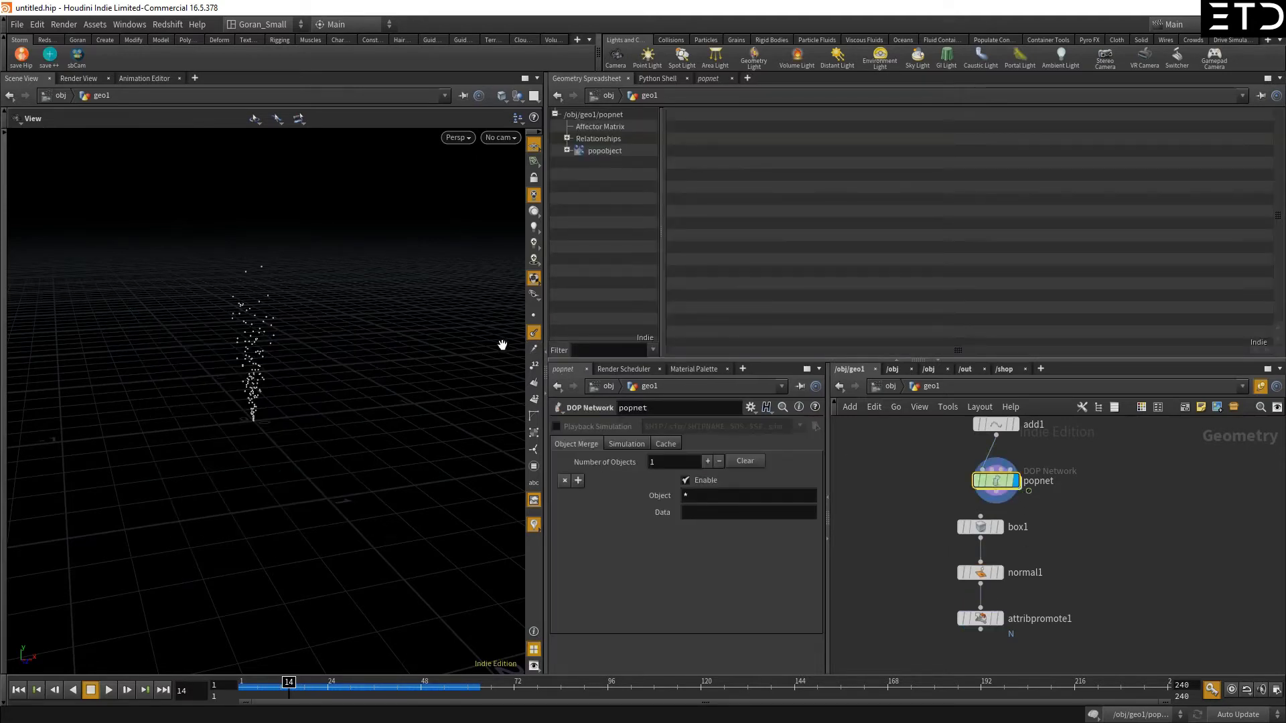
{"action": "left_click_drag", "start_coordinate": [279, 365], "coordinate": [347, 355]}
{"action": "left_click", "coordinate": [293, 684]}
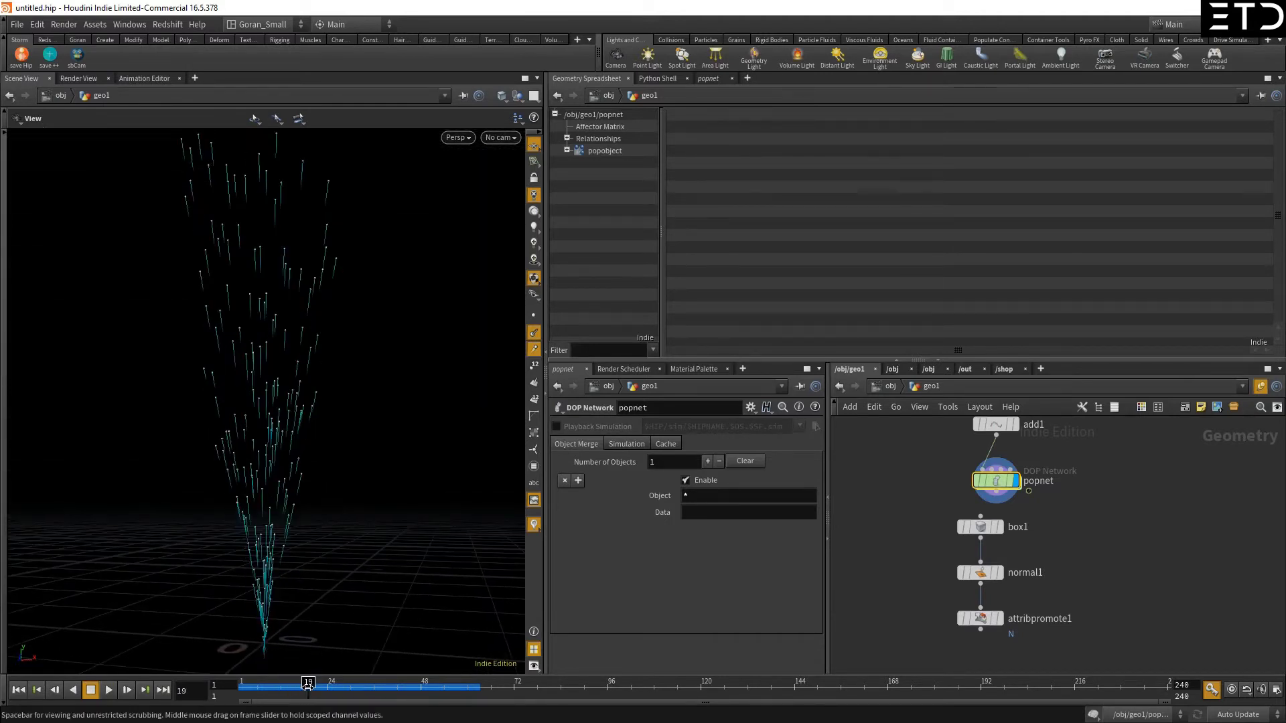
{"action": "left_click", "coordinate": [534, 349]}
{"action": "left_click", "coordinate": [534, 367]}
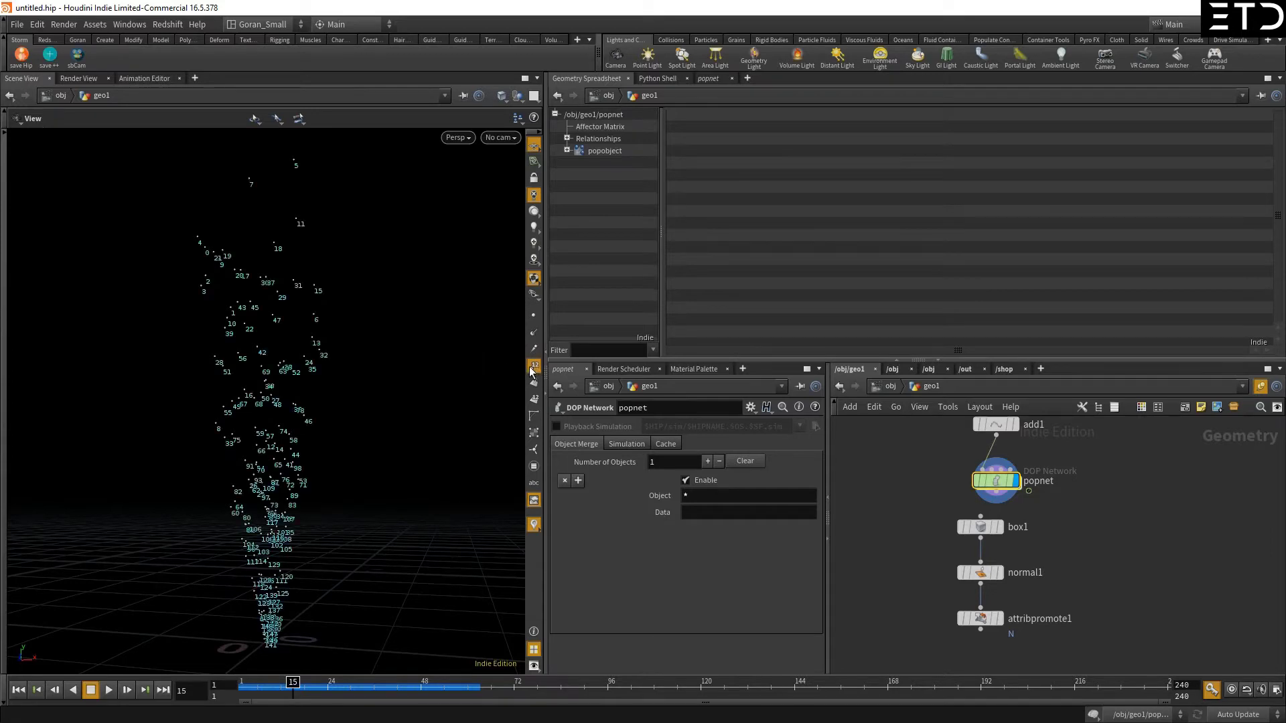
{"action": "left_click", "coordinate": [534, 366]}
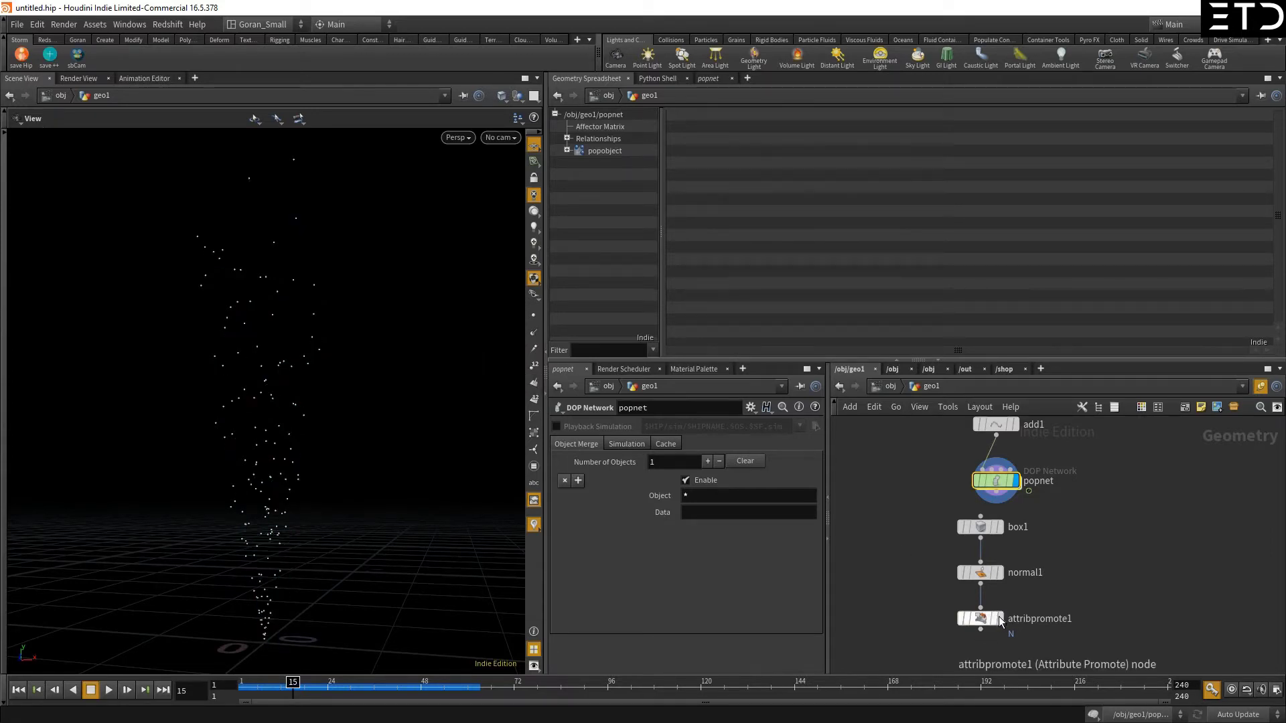
- Display attribpromote1's cube and orbit to a frontal, eye-level view of it
{"action": "left_click", "coordinate": [999, 618]}
{"action": "scroll", "coordinate": [292, 424], "scroll_direction": "down", "scroll_amount": 5}
{"action": "left_click_drag", "start_coordinate": [328, 451], "coordinate": [341, 473]}
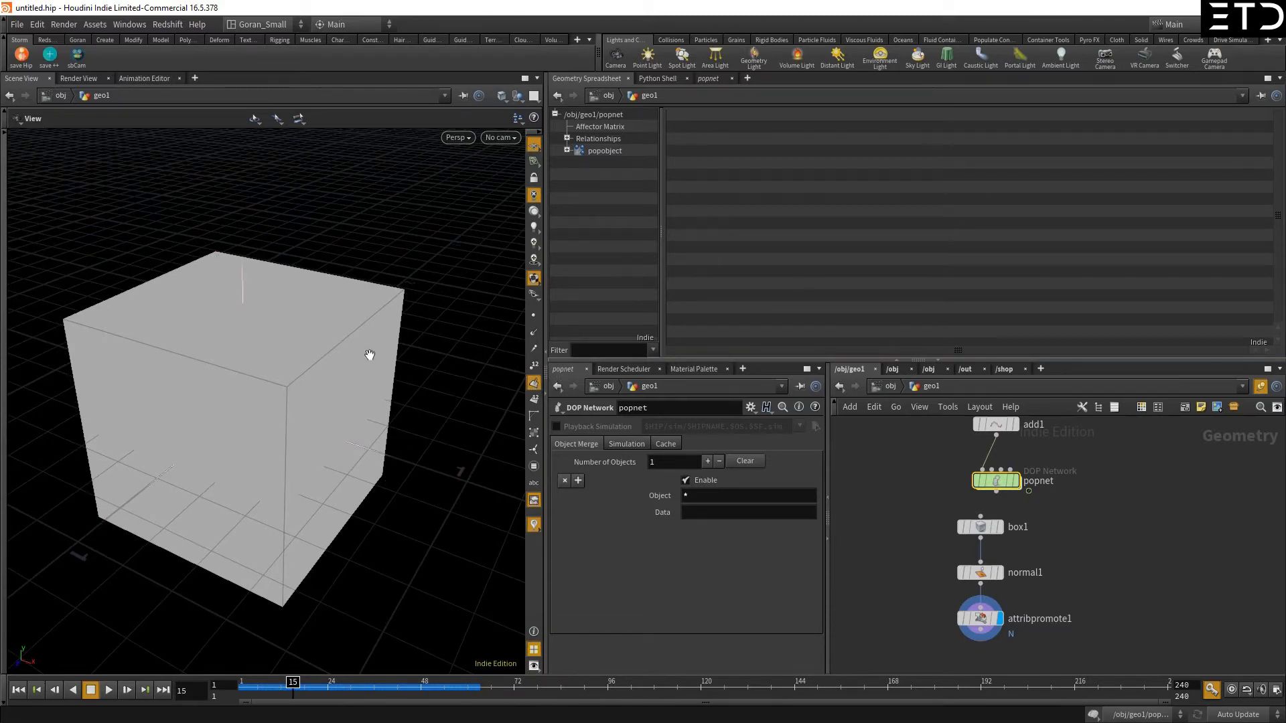
{"action": "left_click_drag", "start_coordinate": [368, 356], "coordinate": [274, 316]}
{"action": "left_click_drag", "start_coordinate": [372, 393], "coordinate": [390, 413]}
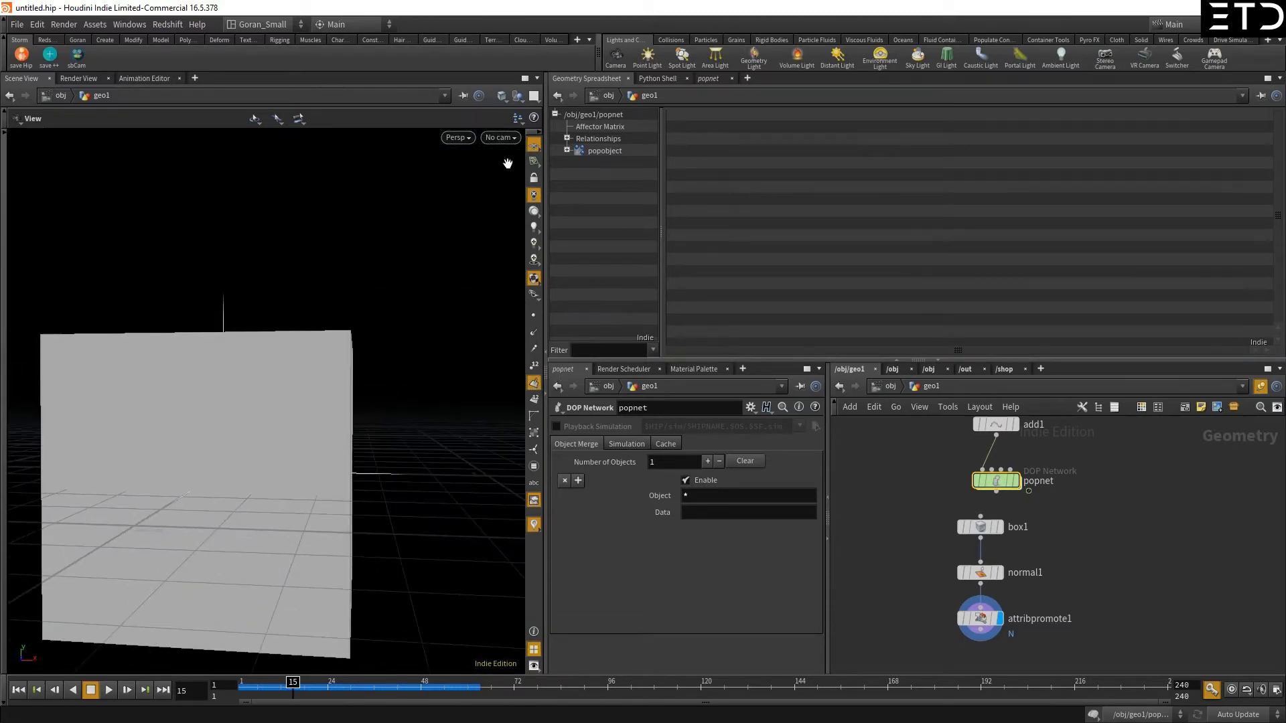
{"action": "left_click", "coordinate": [534, 145]}
{"action": "left_click_drag", "start_coordinate": [402, 294], "coordinate": [390, 277]}
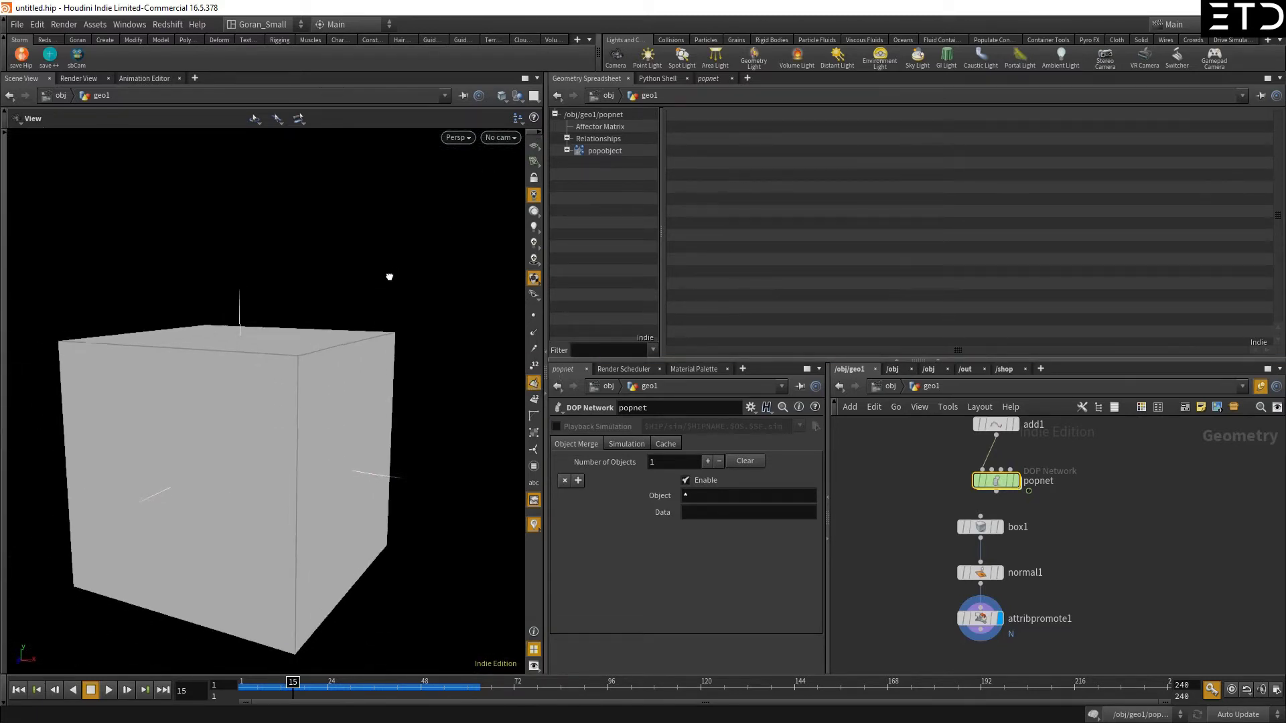
- Hide the cube's normals and number labels, then shift the box1, normal1, attribpromote1 chain left
{"action": "left_click", "coordinate": [534, 399]}
{"action": "left_click", "coordinate": [533, 383]}
{"action": "mouse_move", "coordinate": [287, 386]}
{"action": "left_mouse_down"}
{"action": "mouse_move", "coordinate": [290, 433]}
{"action": "mouse_move", "coordinate": [300, 396]}
{"action": "left_mouse_up"}
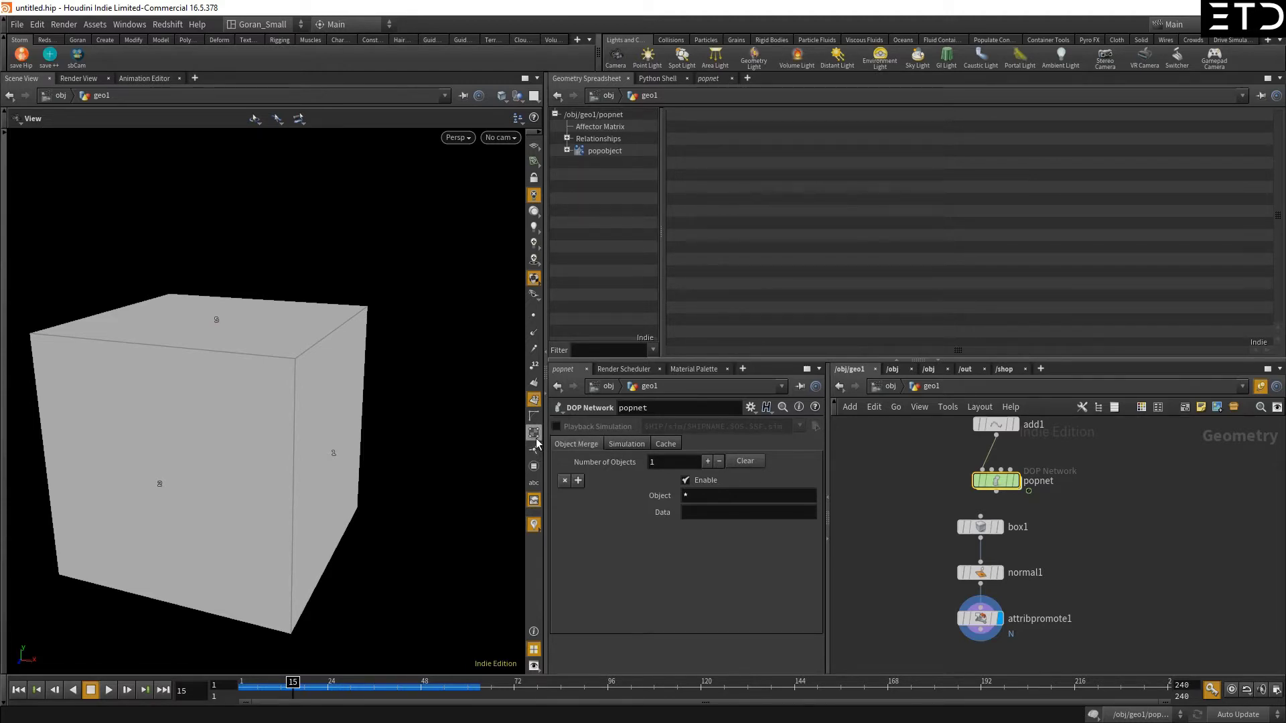
{"action": "left_click", "coordinate": [534, 399]}
{"action": "left_click_drag", "start_coordinate": [442, 431], "coordinate": [11, 698]}
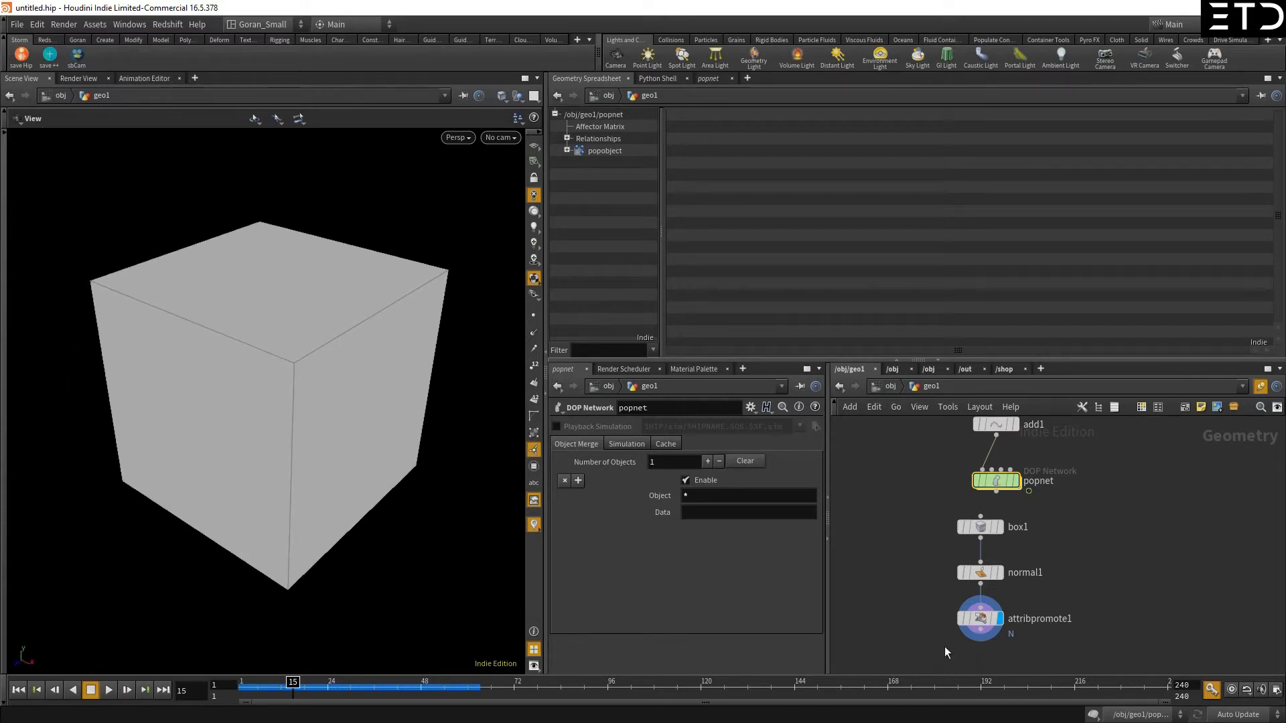
{"action": "left_click_drag", "start_coordinate": [946, 503], "coordinate": [1012, 644]}
{"action": "left_click_drag", "start_coordinate": [980, 526], "coordinate": [908, 519]}
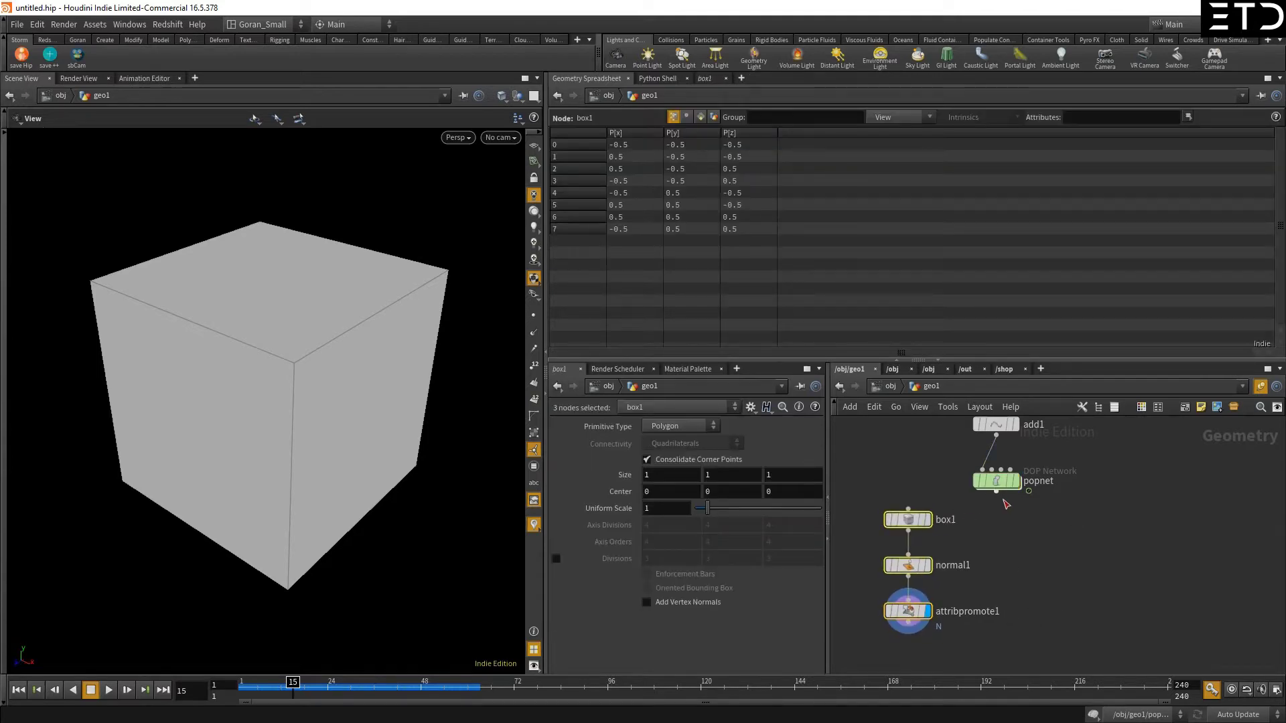
- Add an Attribute Wrangle under popnet, display it, then delete it
{"action": "left_click", "coordinate": [997, 491]}
{"action": "key", "text": "Tab"}
{"action": "type", "text": "att wrangle"}
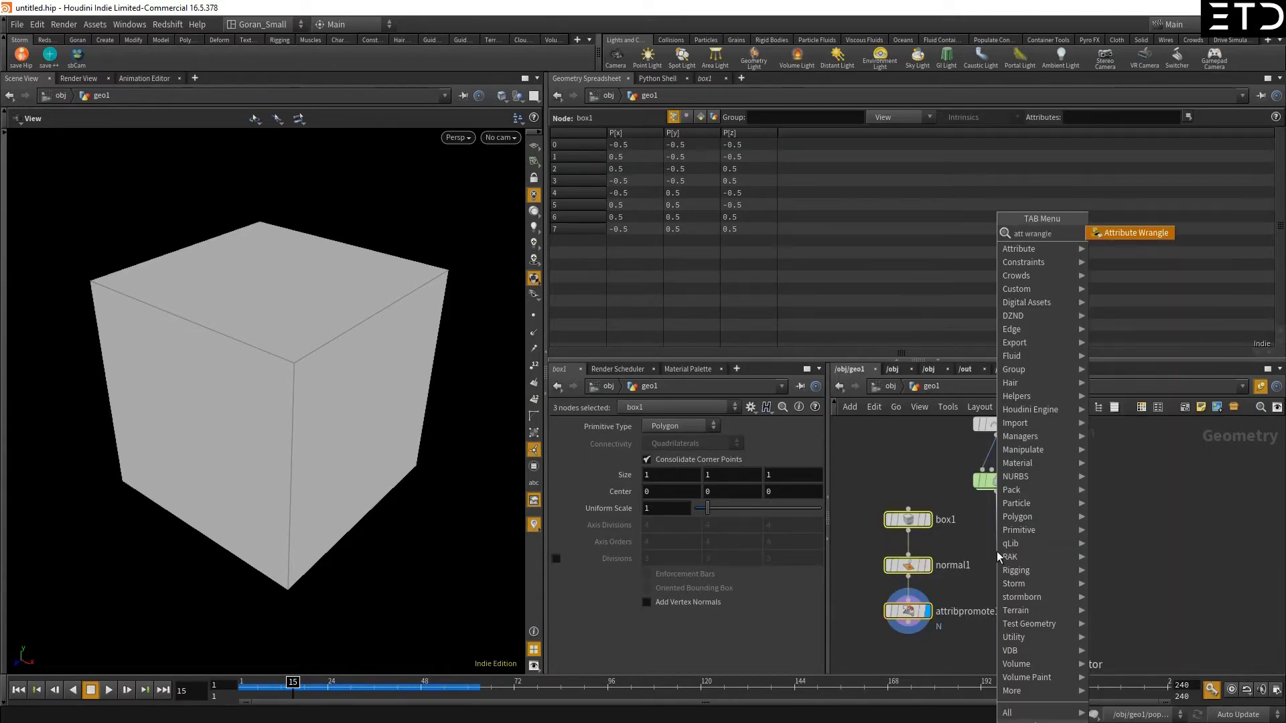
{"action": "key", "text": "Return"}
{"action": "left_click", "coordinate": [996, 552]}
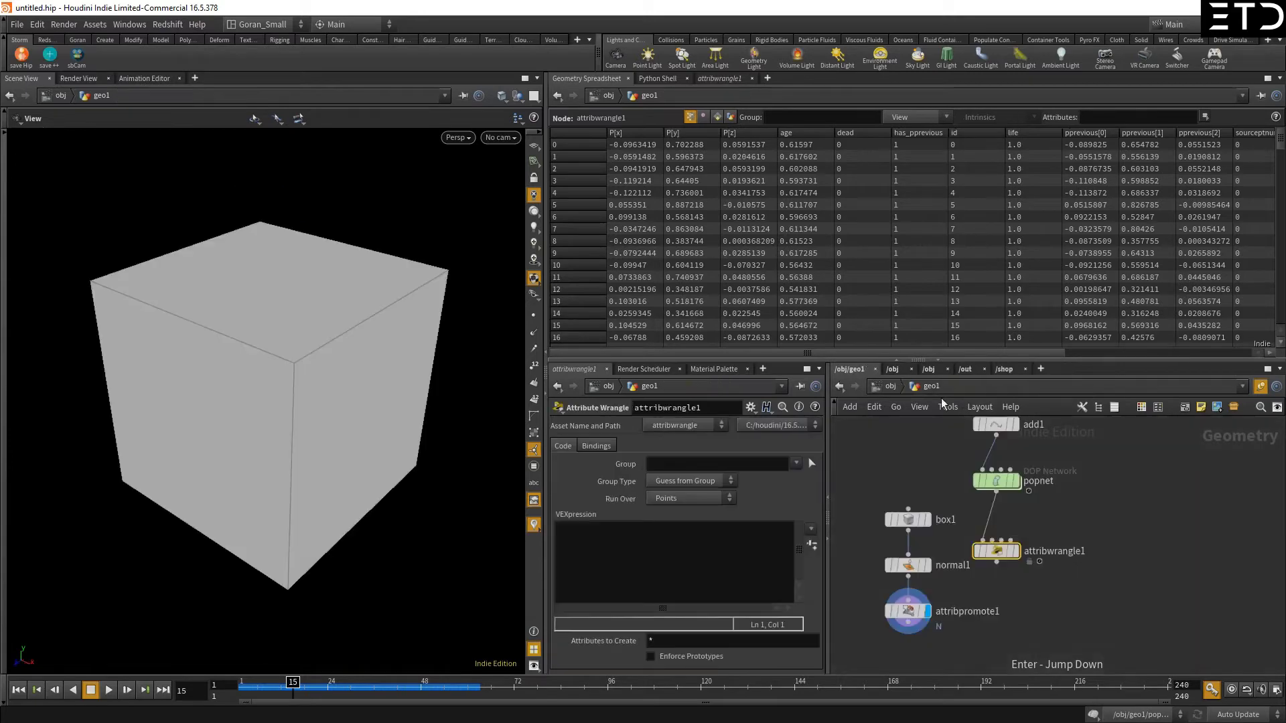
{"action": "key", "text": "r"}
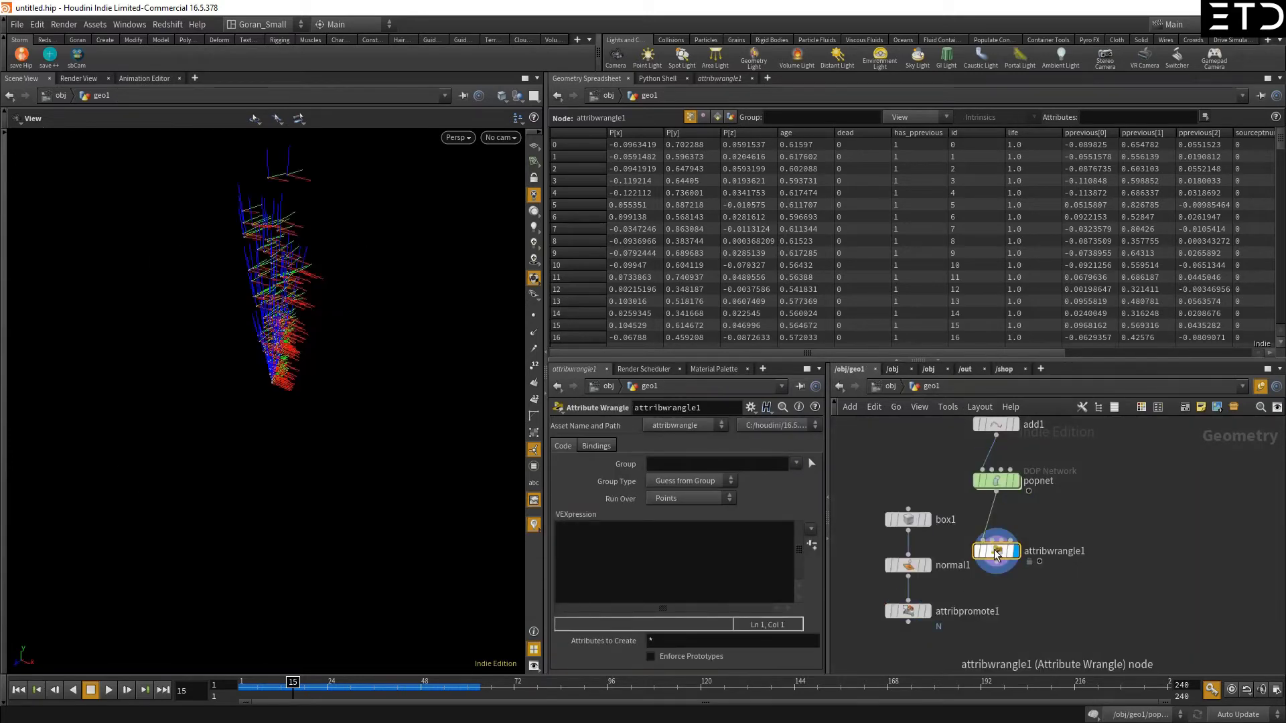
{"action": "key", "text": "Delete"}
- Scrub popnet's simulation from frame 7 to 43 while orbiting the particle trails
{"action": "left_click", "coordinate": [996, 480]}
{"action": "left_click_drag", "start_coordinate": [272, 396], "coordinate": [288, 442]}
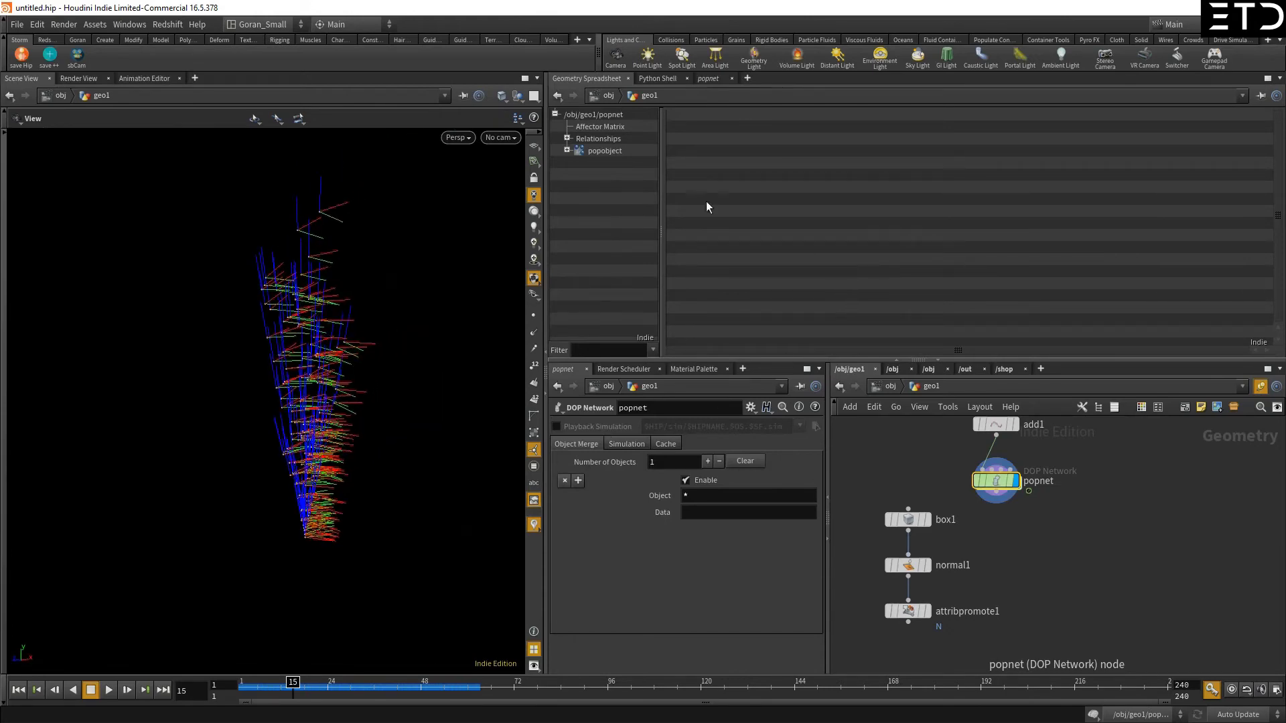
{"action": "left_click", "coordinate": [567, 150]}
{"action": "left_click", "coordinate": [262, 688]}
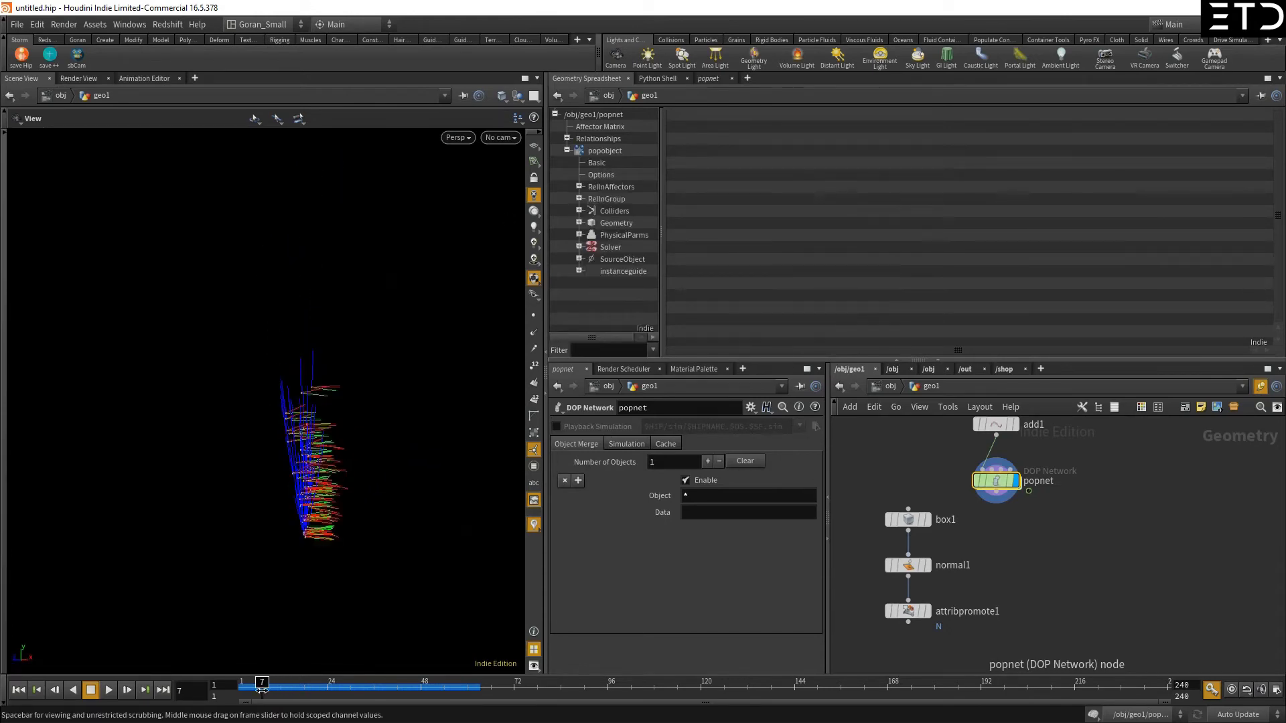
{"action": "left_click_drag", "start_coordinate": [261, 688], "coordinate": [390, 688]}
{"action": "left_click_drag", "start_coordinate": [413, 416], "coordinate": [278, 514]}
{"action": "left_click_drag", "start_coordinate": [316, 688], "coordinate": [402, 683]}
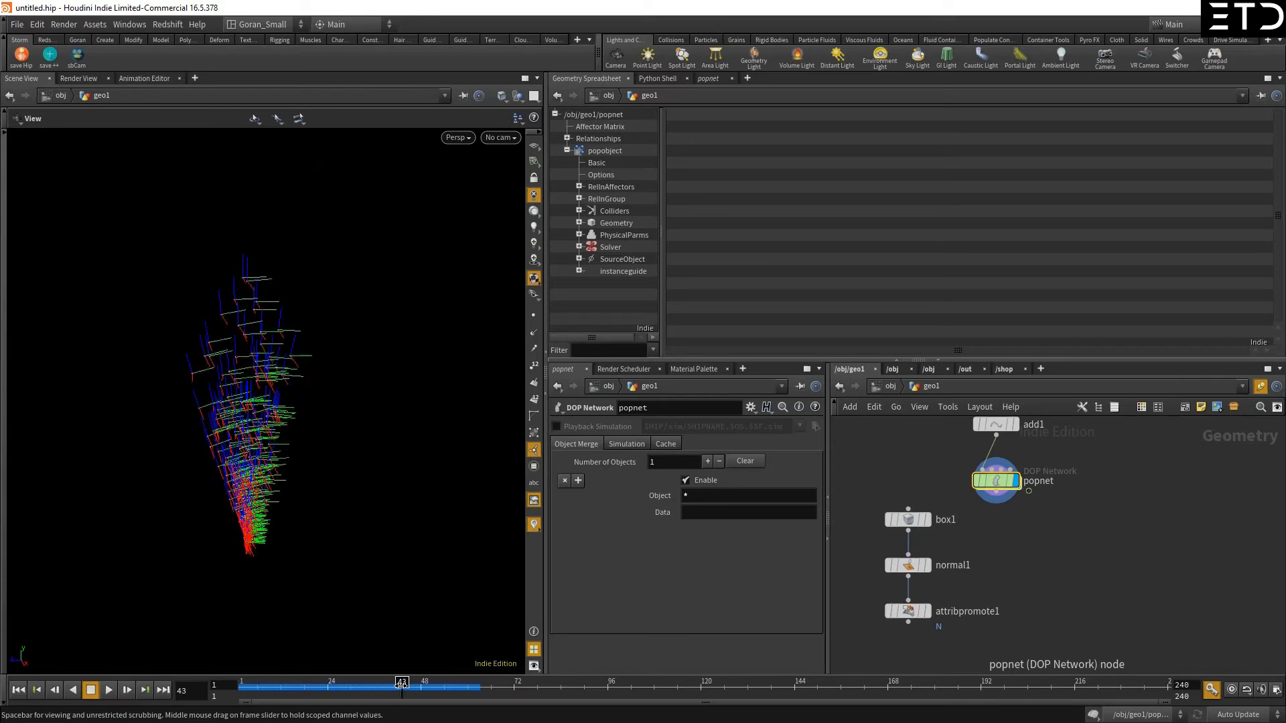
- Dive into popnet and move source_first_input up away from the merge
{"action": "double_click", "coordinate": [996, 481]}
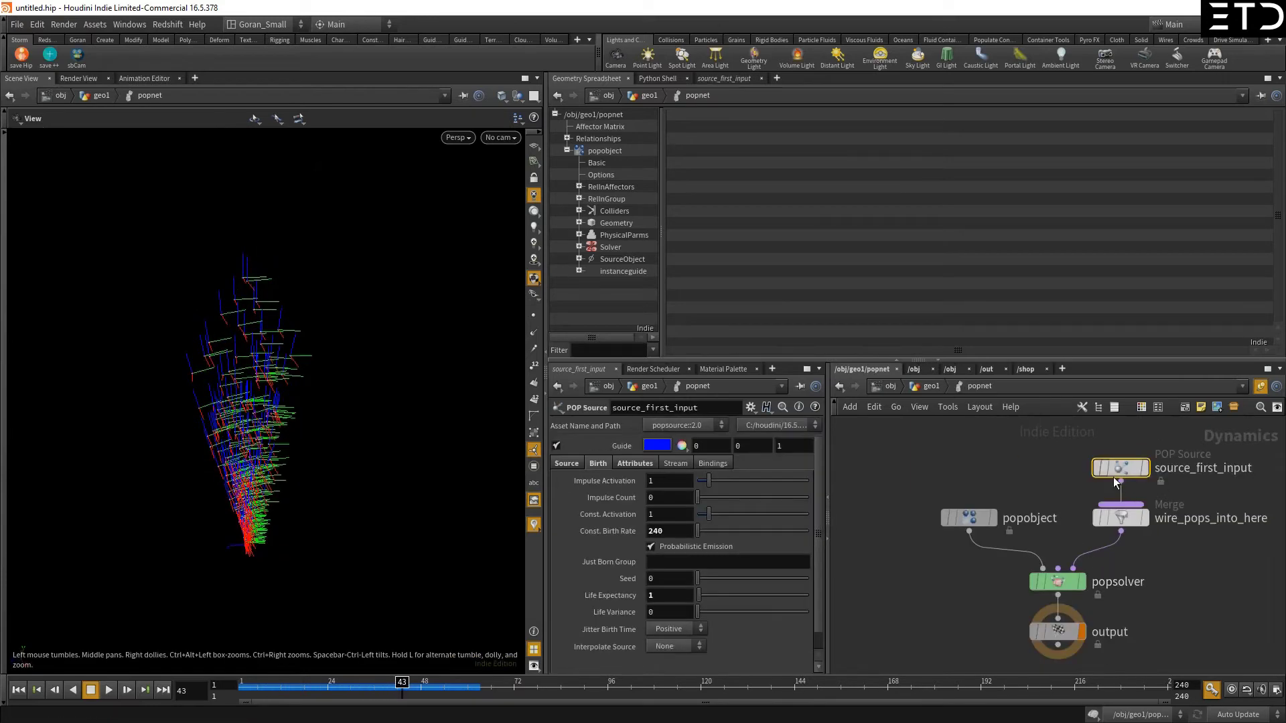
{"action": "left_click_drag", "start_coordinate": [1113, 476], "coordinate": [1113, 417]}
{"action": "middle_click_drag", "start_coordinate": [1113, 417], "coordinate": [1097, 480]}
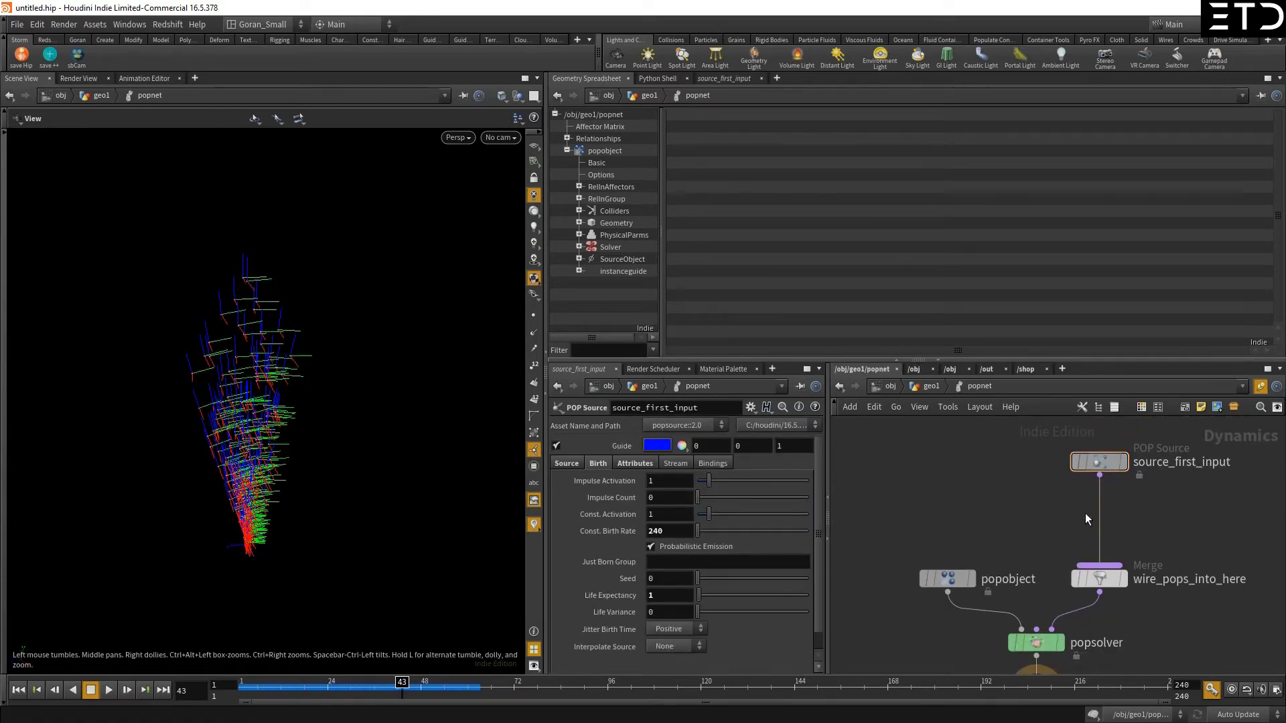
{"action": "key", "text": "Tab"}
- Insert popspin1 below source_first_input with Spin Speed 360 and Axis .5, 1, .75
{"action": "type", "text": "pop s"}
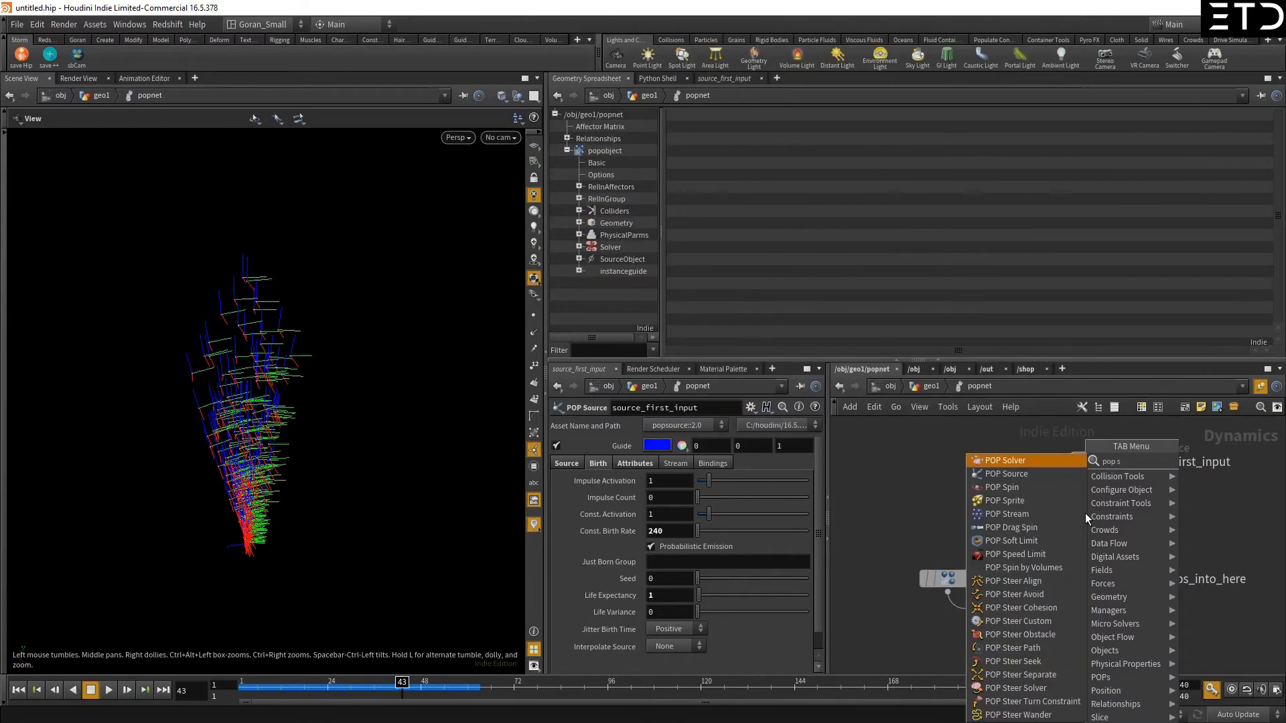
{"action": "type", "text": "po"}
{"action": "key", "text": "Return"}
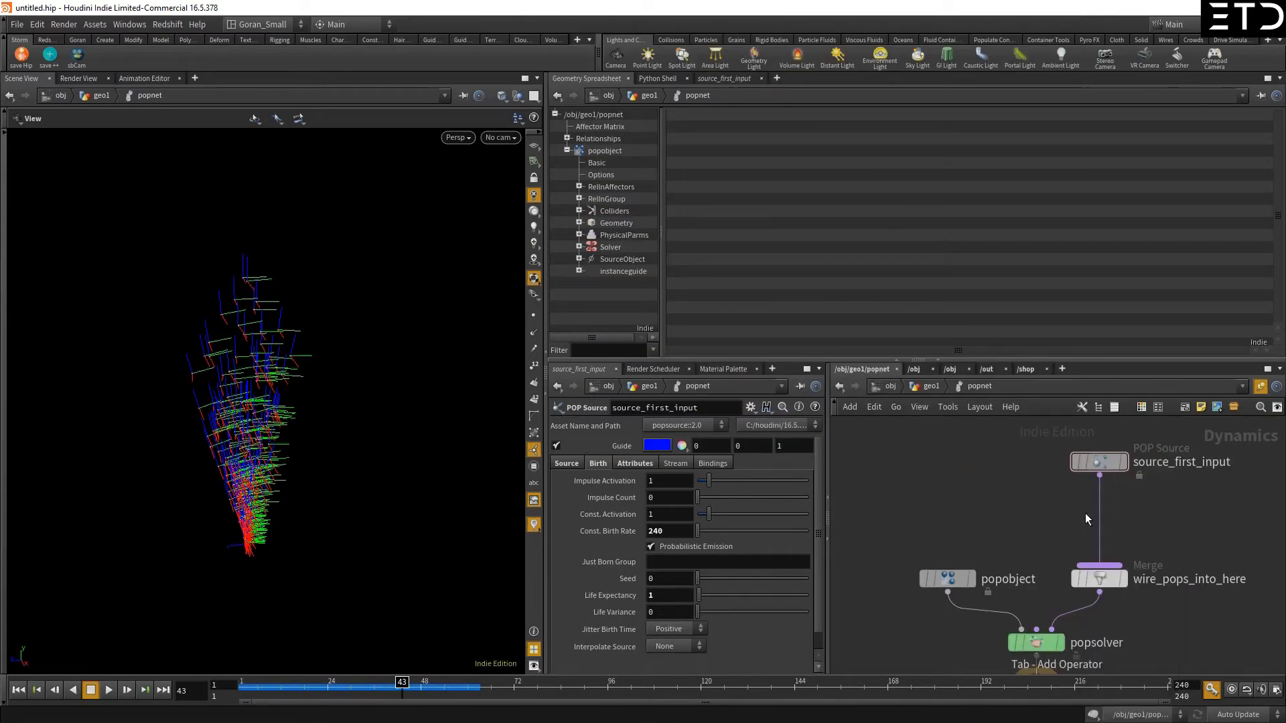
{"action": "left_click", "coordinate": [1084, 513]}
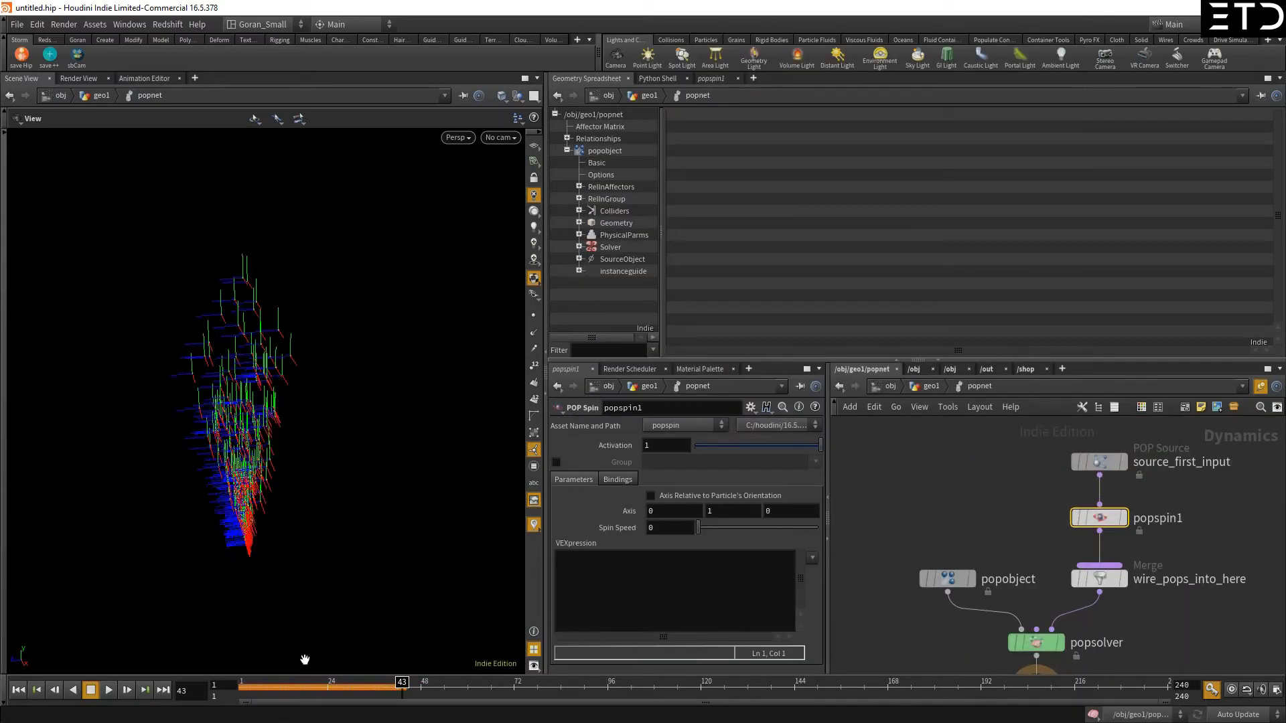
{"action": "left_click", "coordinate": [665, 528]}
{"action": "type", "text": "360"}
{"action": "key", "text": "Return"}
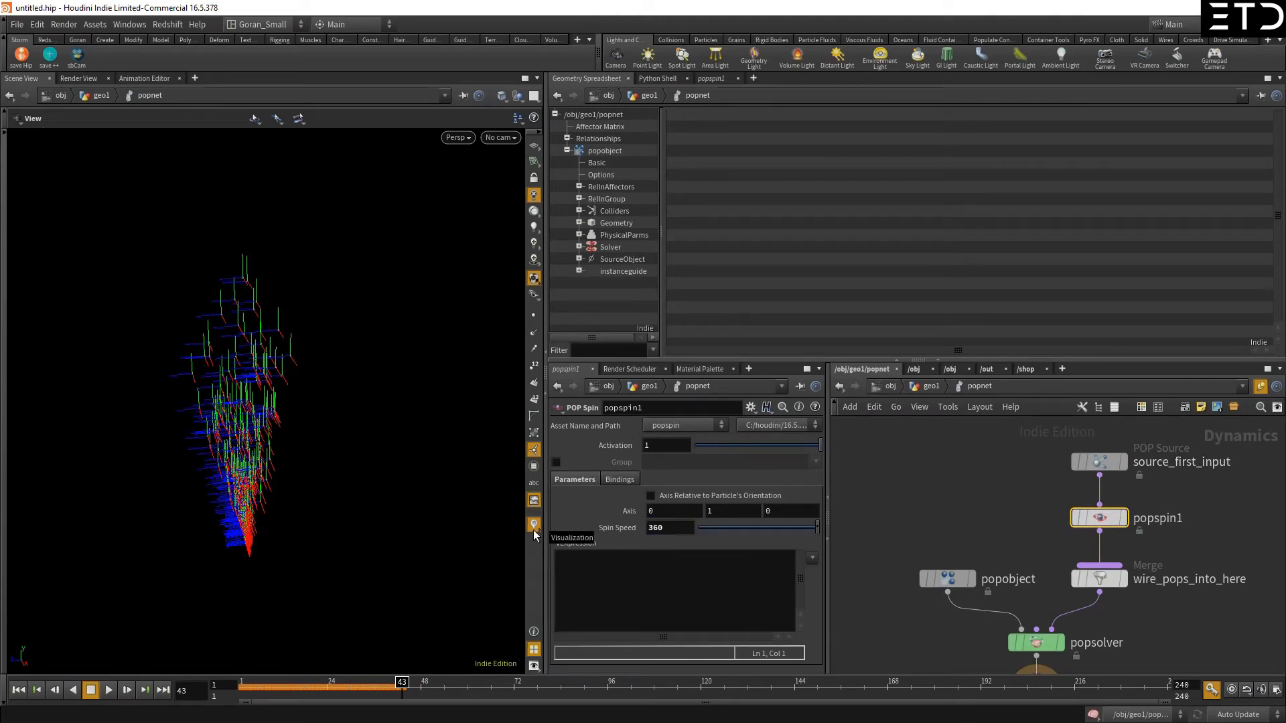
{"action": "key", "text": "shift+Tab"}
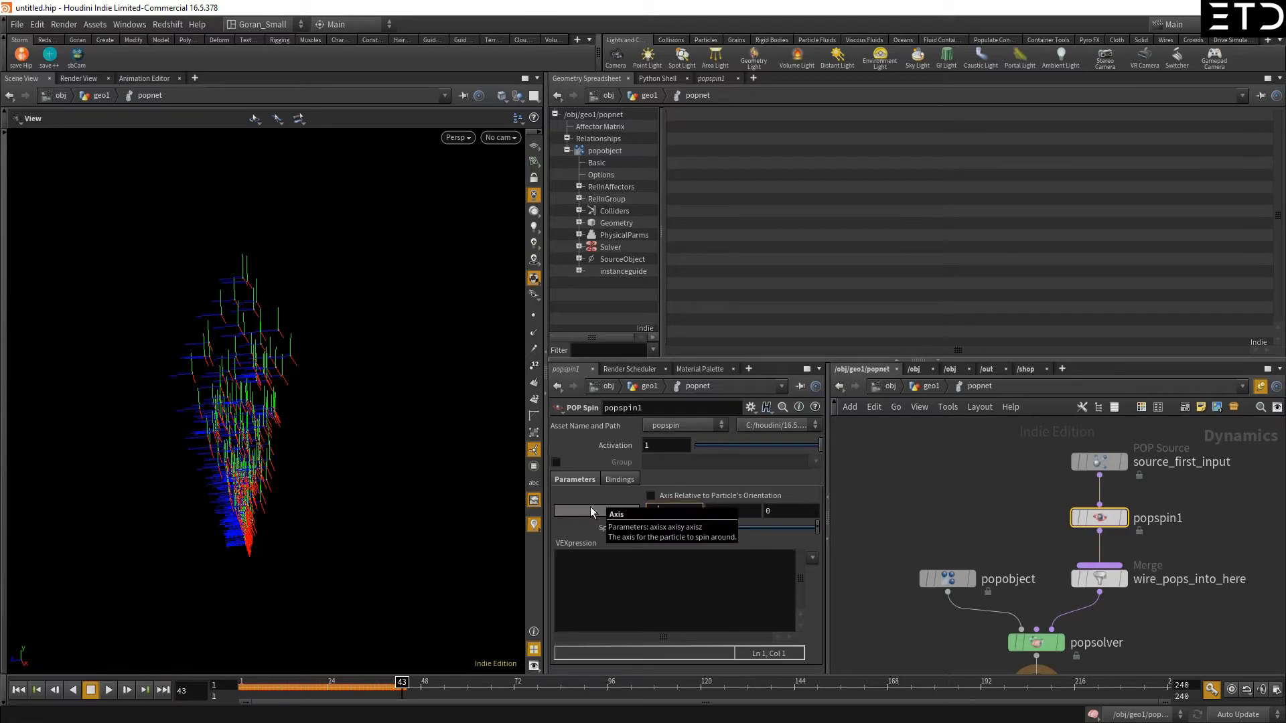
{"action": "key", "text": "Tab"}
{"action": "key", "text": "Tab"}
{"action": "type", "text": ".75"}
{"action": "key", "text": "Return"}
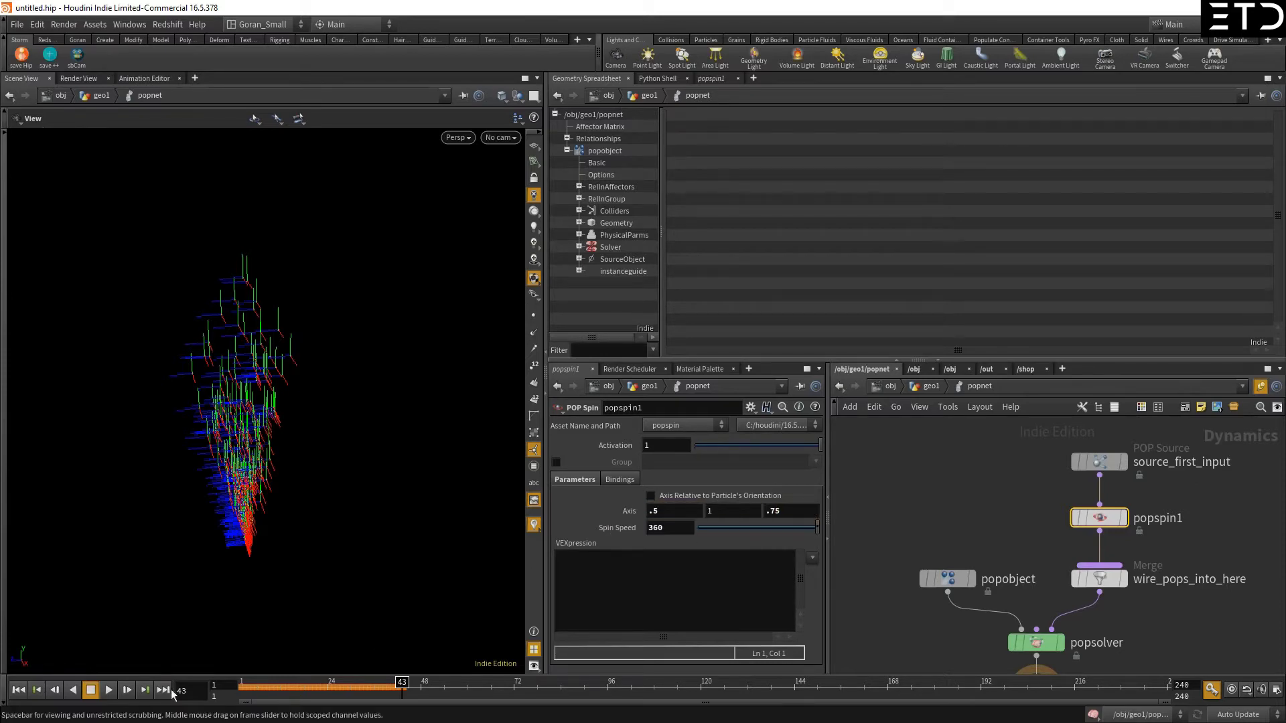
- Replay the spinning particles and view the particle tower from several angles
{"action": "left_click_drag", "start_coordinate": [262, 684], "coordinate": [332, 683]}
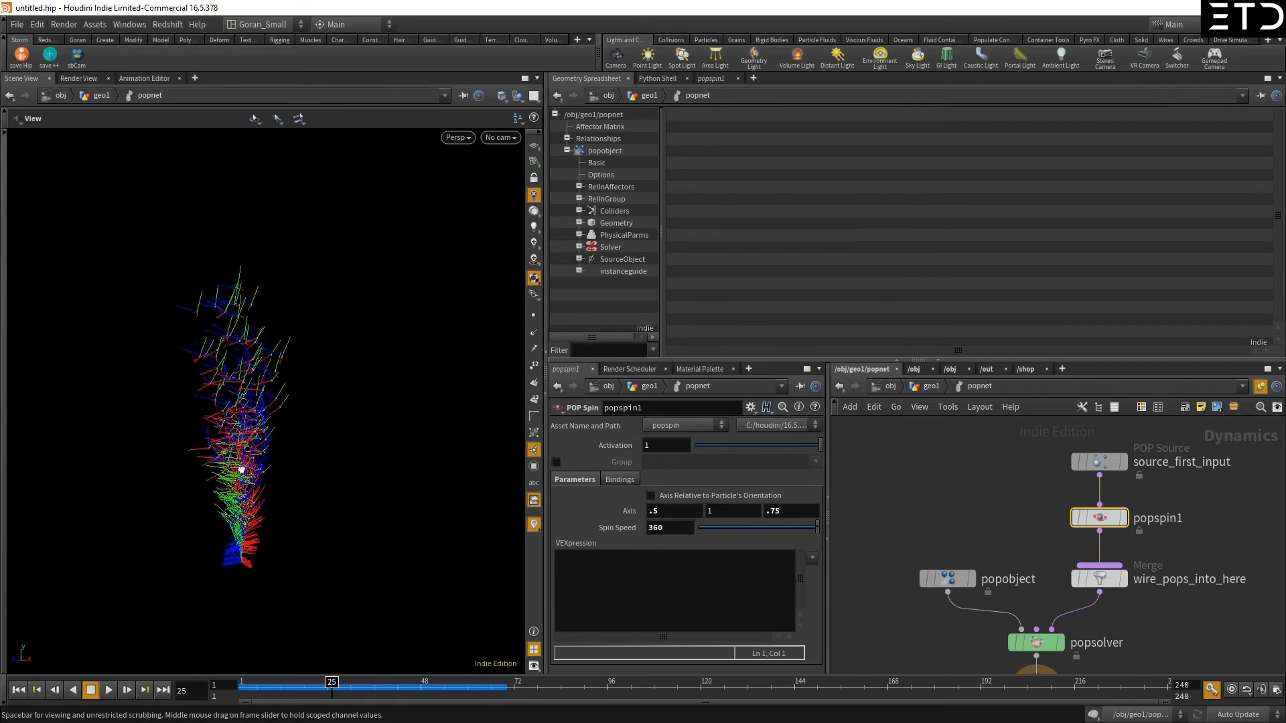
{"action": "mouse_move", "coordinate": [292, 462]}
{"action": "left_mouse_down"}
{"action": "mouse_move", "coordinate": [230, 511]}
{"action": "mouse_move", "coordinate": [272, 424]}
{"action": "mouse_move", "coordinate": [269, 455]}
{"action": "left_mouse_up"}
{"action": "right_click_drag", "start_coordinate": [290, 454], "coordinate": [303, 485]}
{"action": "left_click_drag", "start_coordinate": [303, 484], "coordinate": [315, 509]}
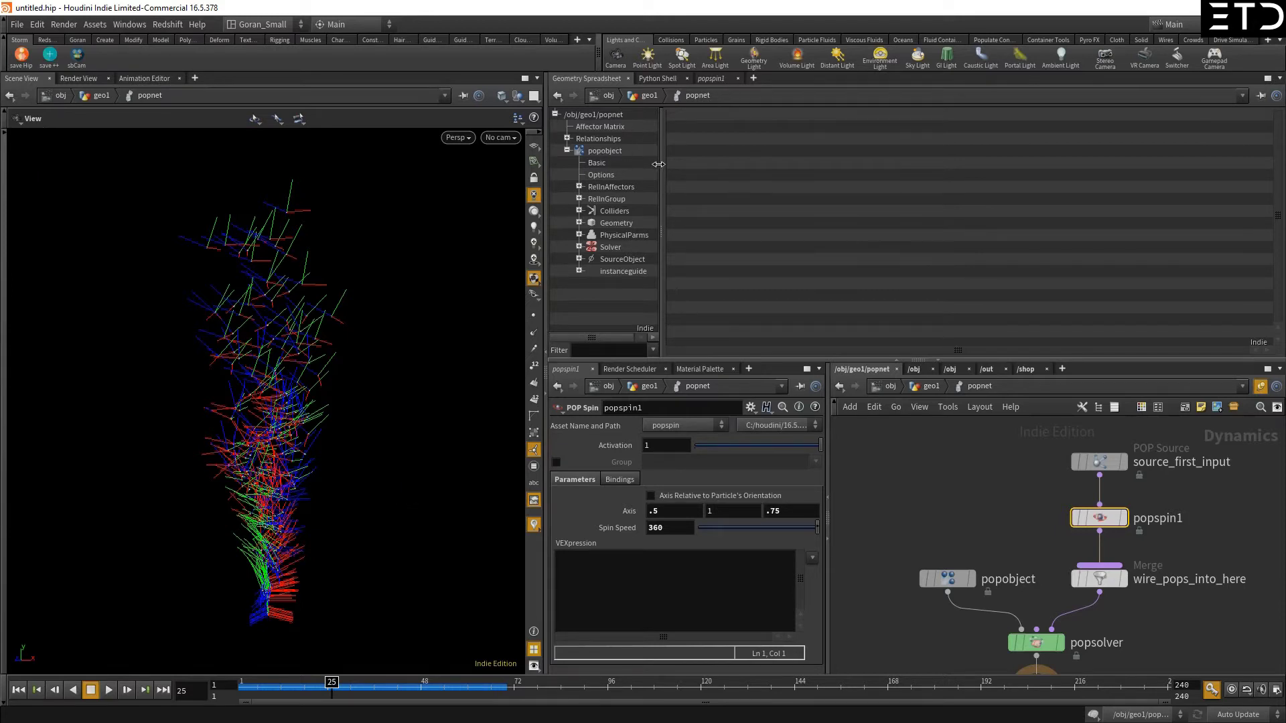
- Show popobject's Geometry in an enlarged spreadsheet listing P, age, id, life and orient
{"action": "left_click", "coordinate": [605, 226]}
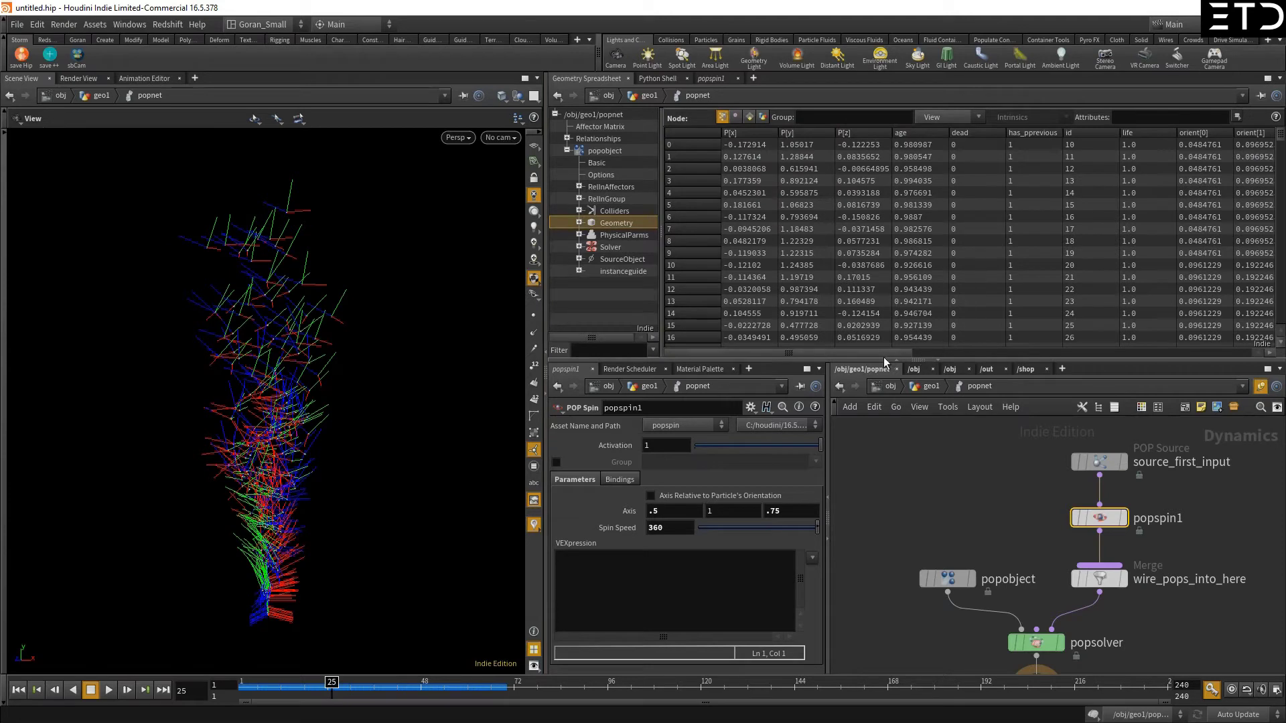
{"action": "left_click_drag", "start_coordinate": [882, 360], "coordinate": [883, 430]}
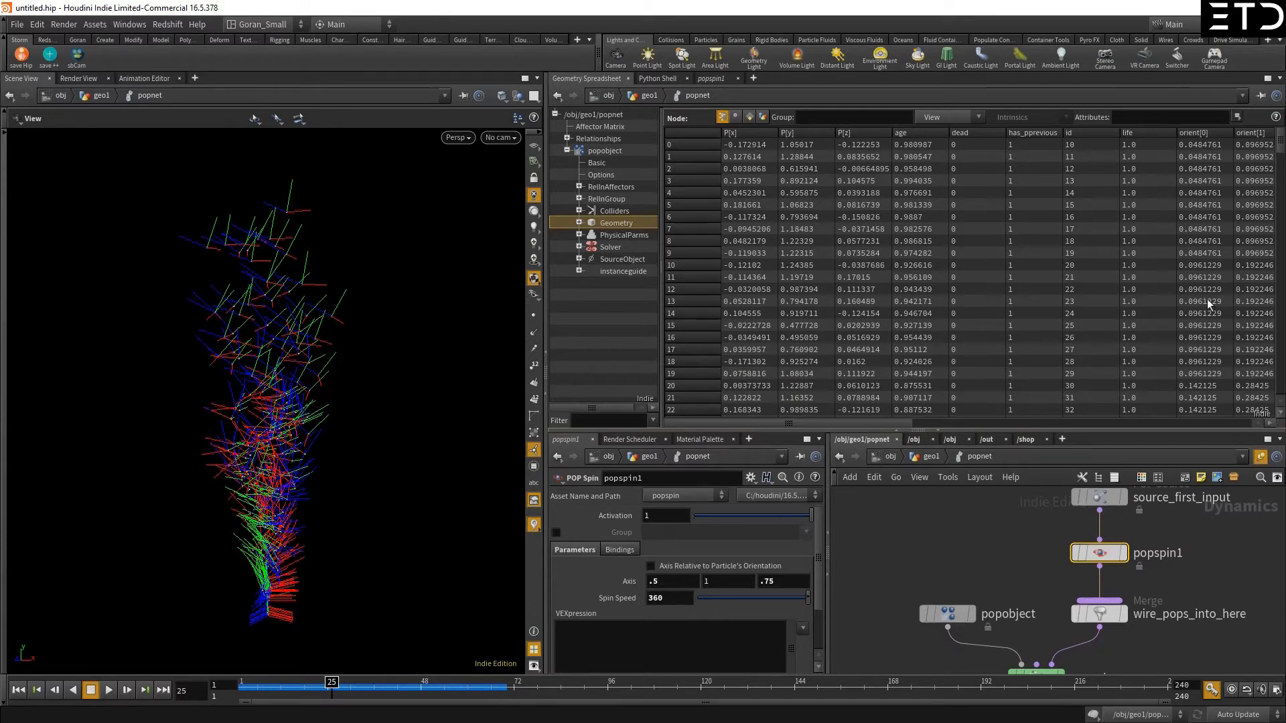
{"action": "left_click", "coordinate": [939, 119]}
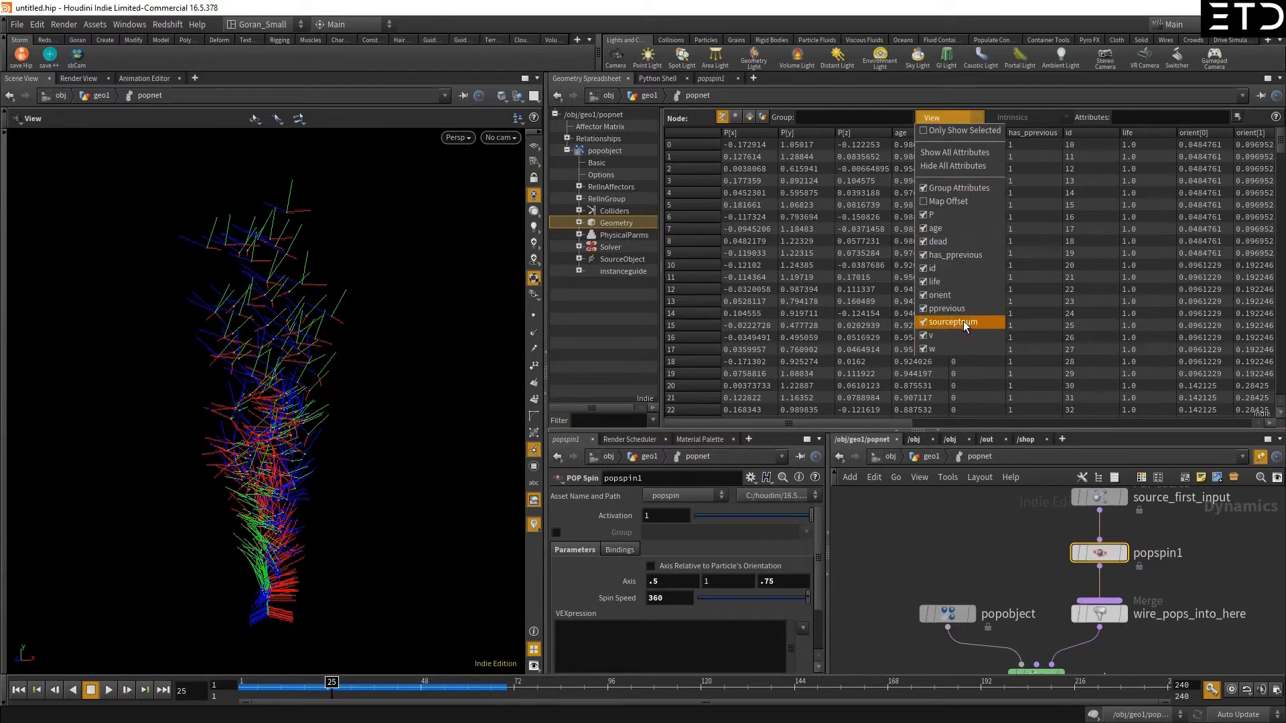
{"action": "left_click", "coordinate": [648, 99]}
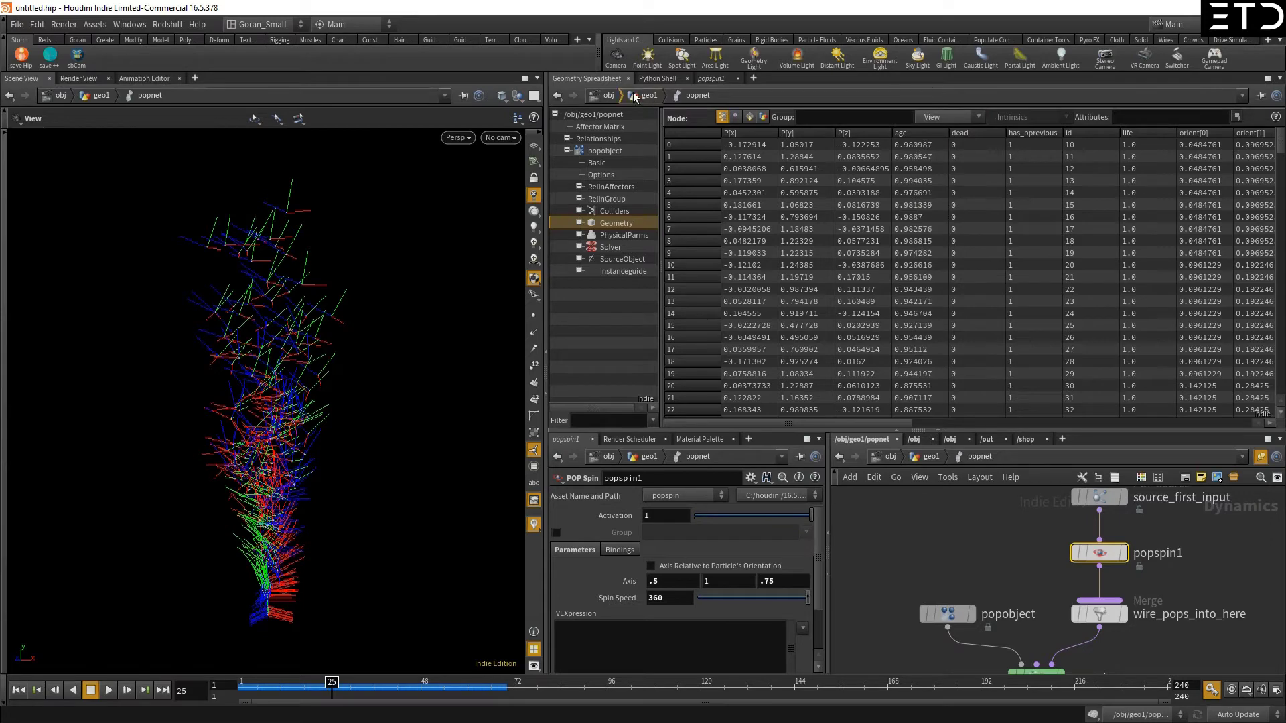
{"action": "left_click", "coordinate": [634, 95]}
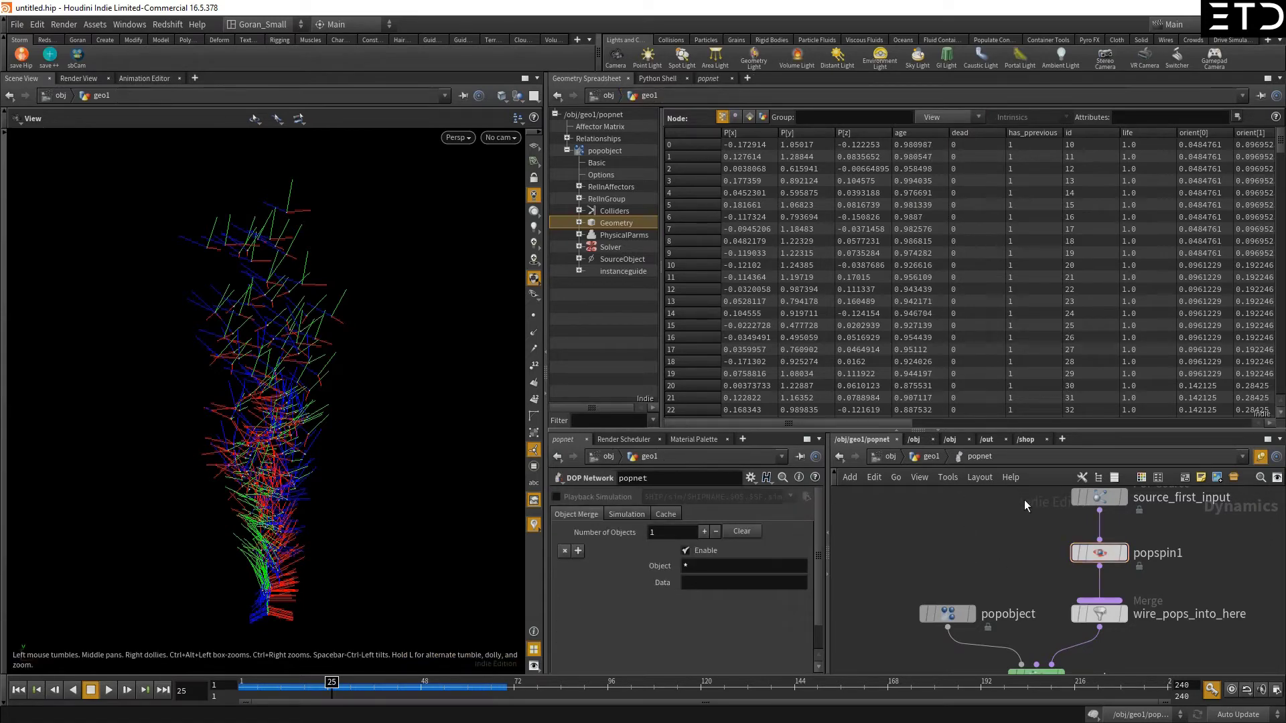
- Add a null1 node wired directly under popnet and display its output
{"action": "left_click", "coordinate": [942, 459]}
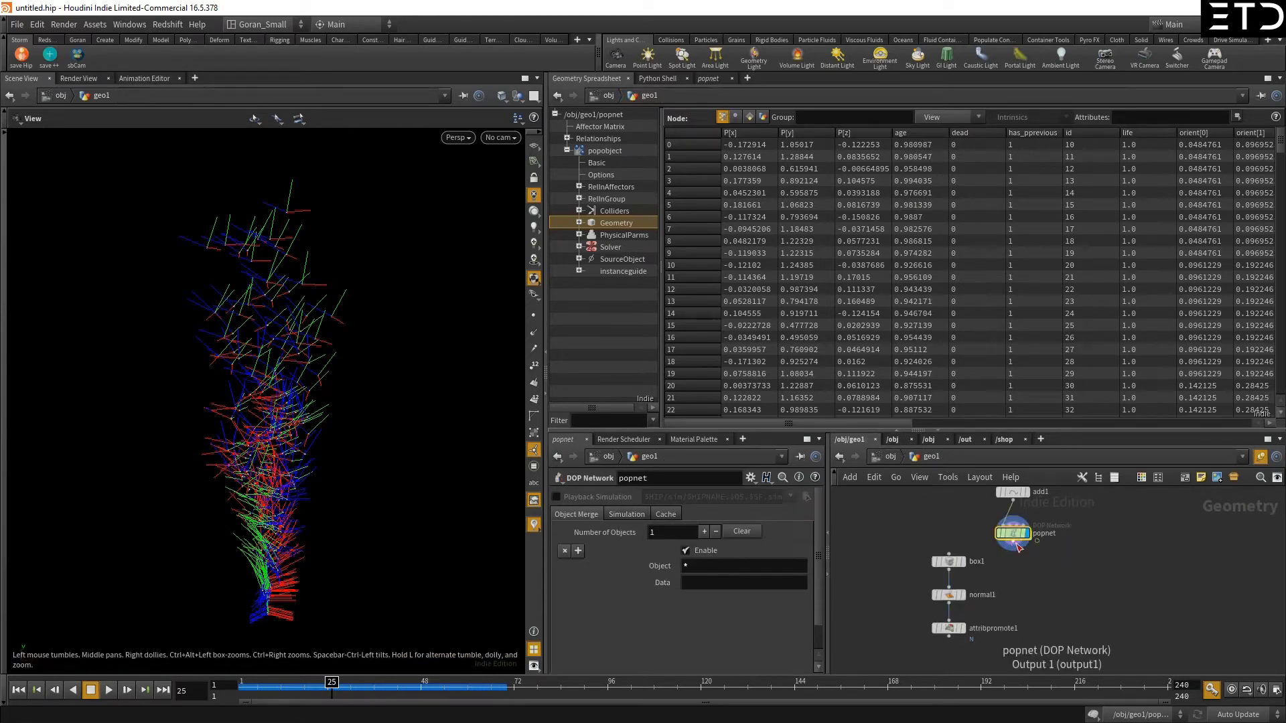
{"action": "key", "text": "Tab"}
{"action": "type", "text": "null"}
{"action": "key", "text": "Return"}
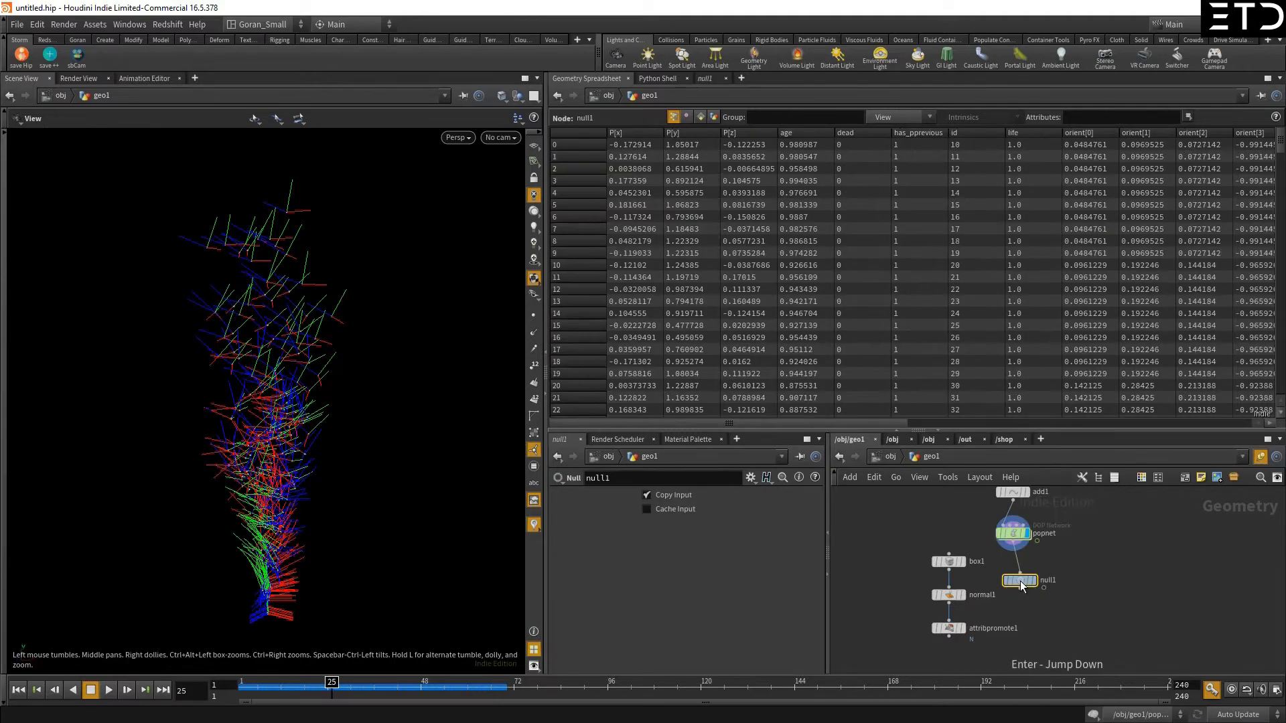
{"action": "left_click", "coordinate": [1020, 581]}
{"action": "left_click", "coordinate": [1035, 585]}
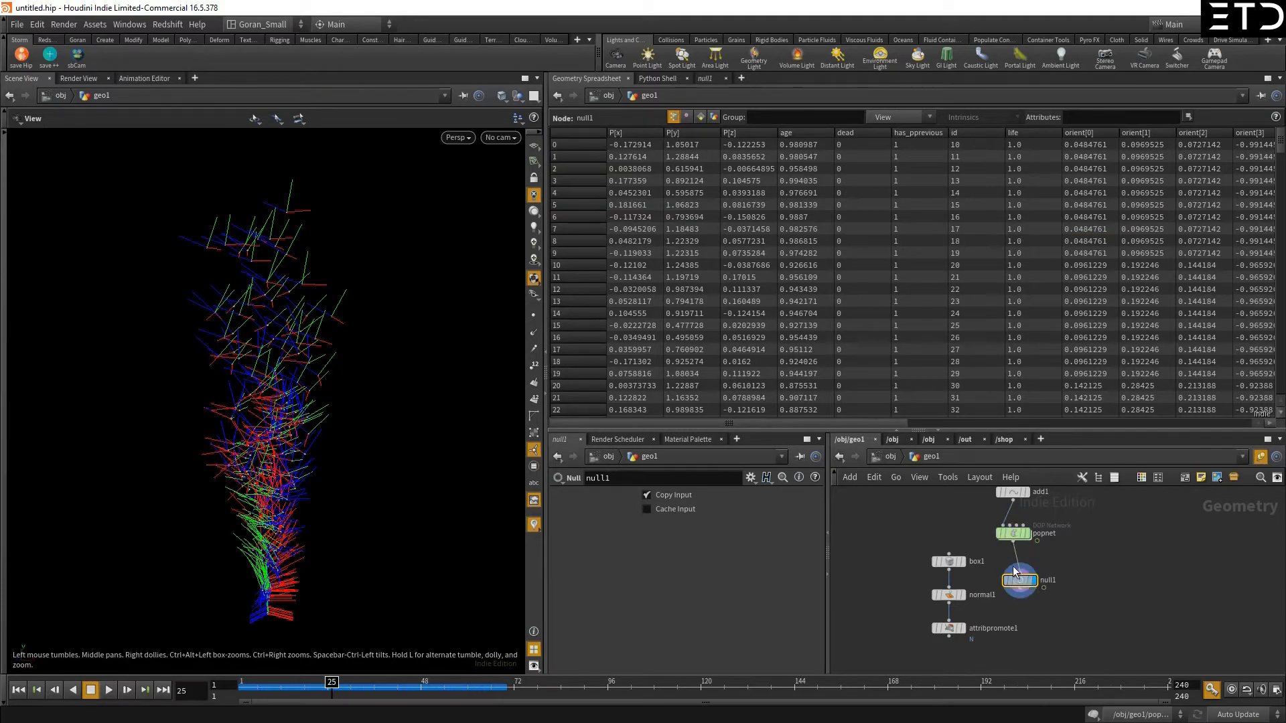
{"action": "left_click_drag", "start_coordinate": [1022, 575], "coordinate": [1015, 565]}
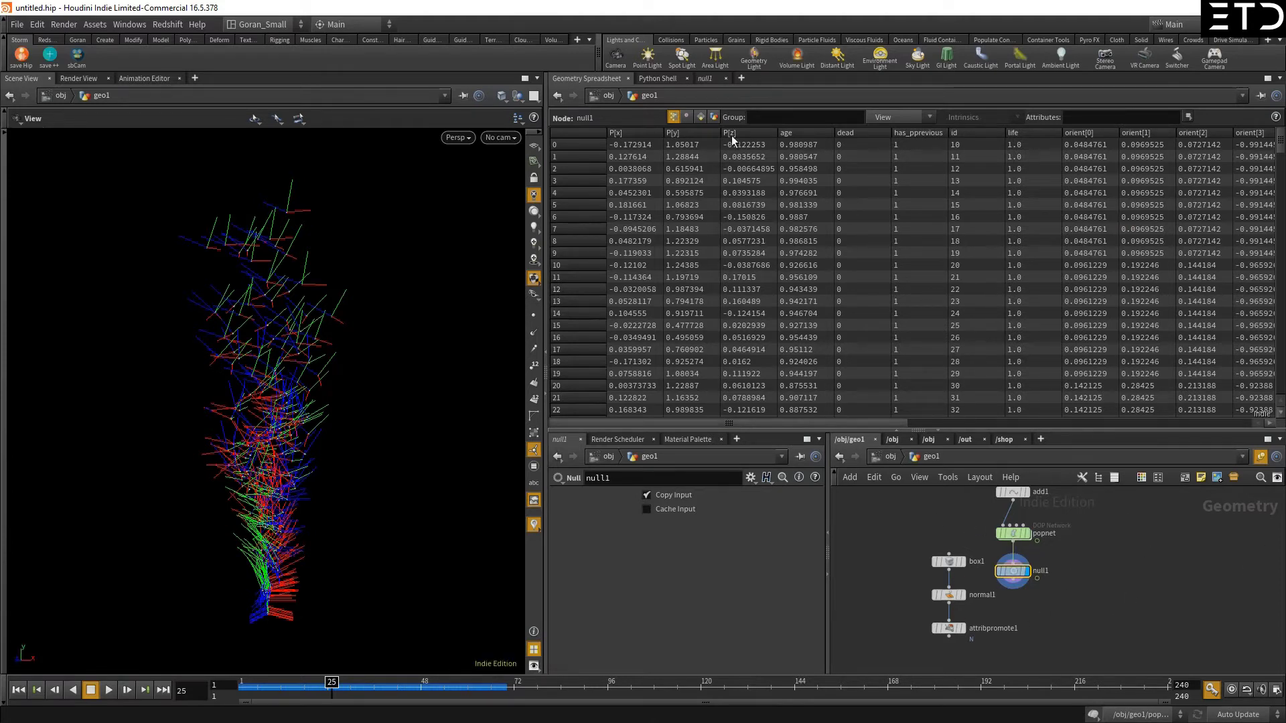
- Check the spreadsheet's attribute columns, then switch it to null1's Primitives view
{"action": "left_click", "coordinate": [884, 118]}
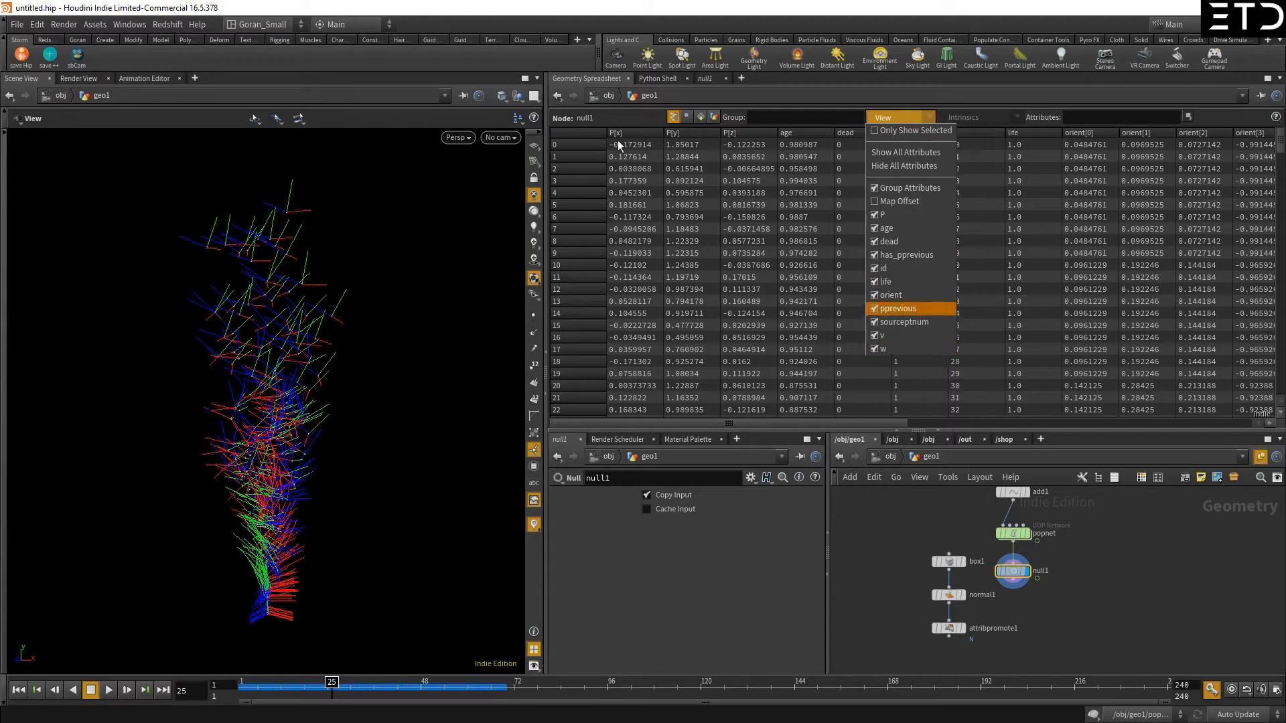
{"action": "left_click", "coordinate": [894, 108]}
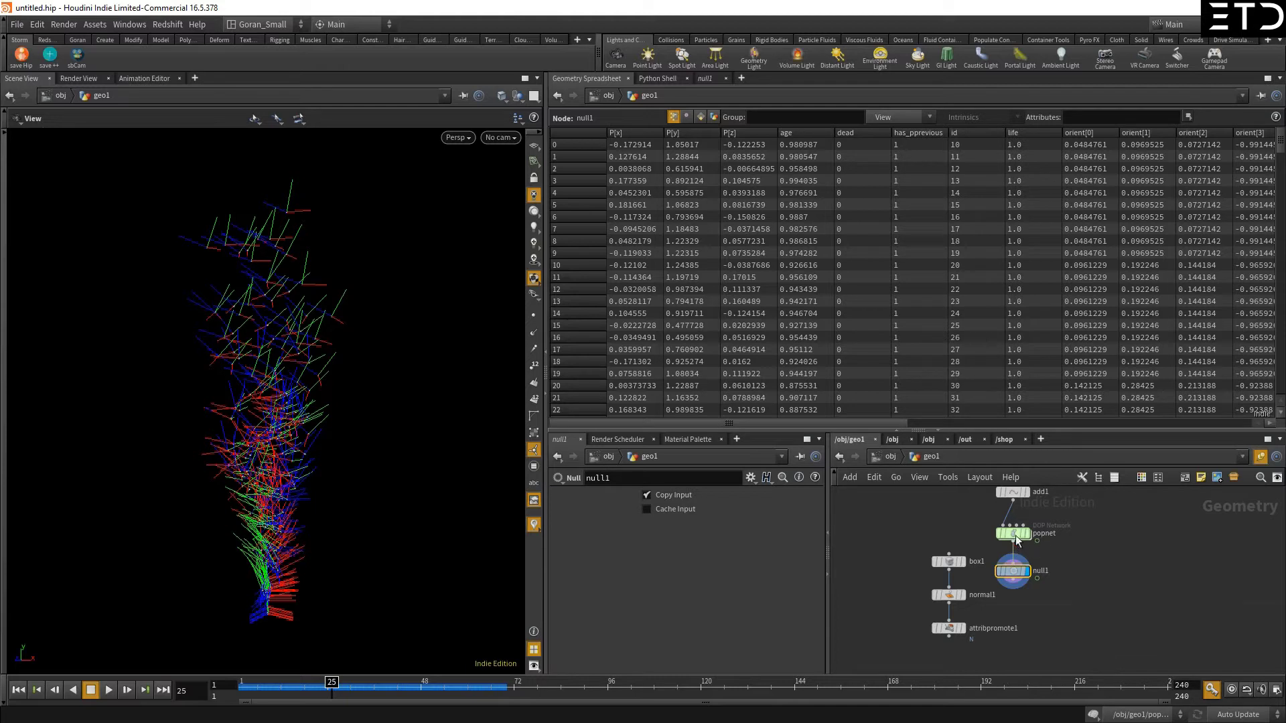
{"action": "middle_click_drag", "start_coordinate": [1049, 519], "coordinate": [1057, 554]}
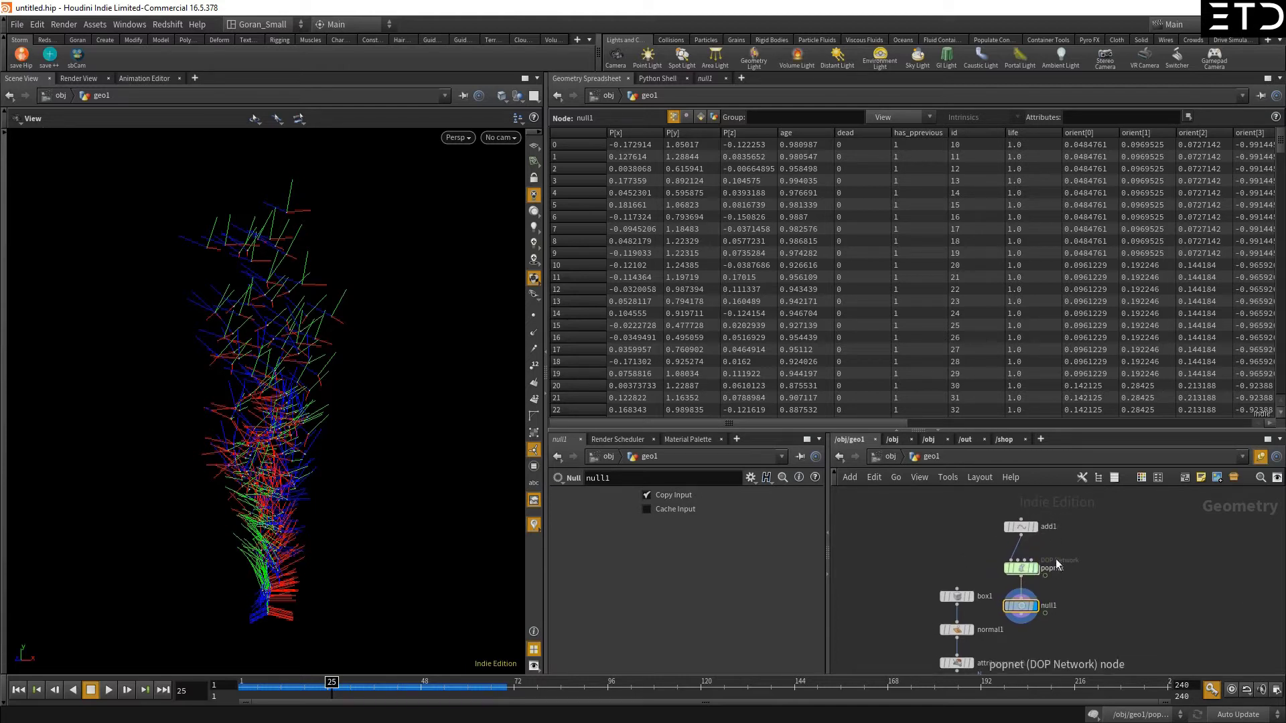
{"action": "left_click", "coordinate": [687, 117]}
- Check null1's vertex, primitive and detail attributes, widen the Detail column, then select add1, popnet and null1
{"action": "left_click", "coordinate": [700, 118]}
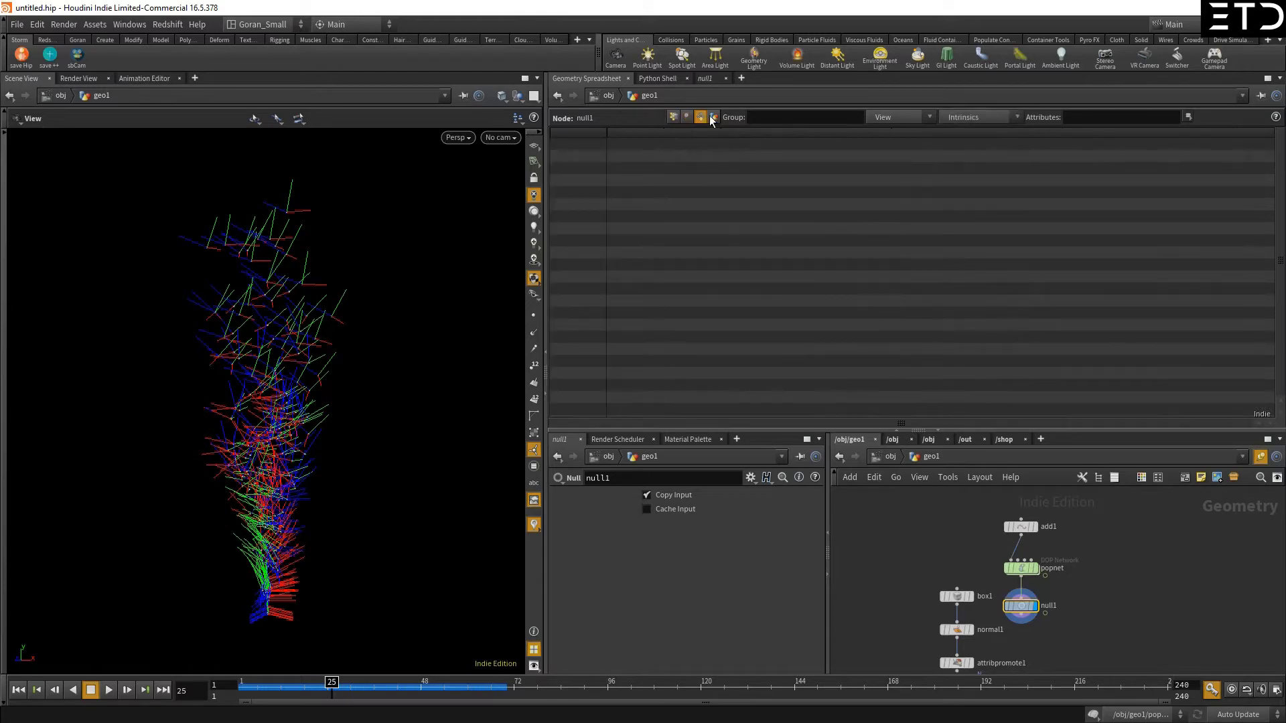
{"action": "left_click", "coordinate": [673, 117]}
{"action": "left_click", "coordinate": [700, 117]}
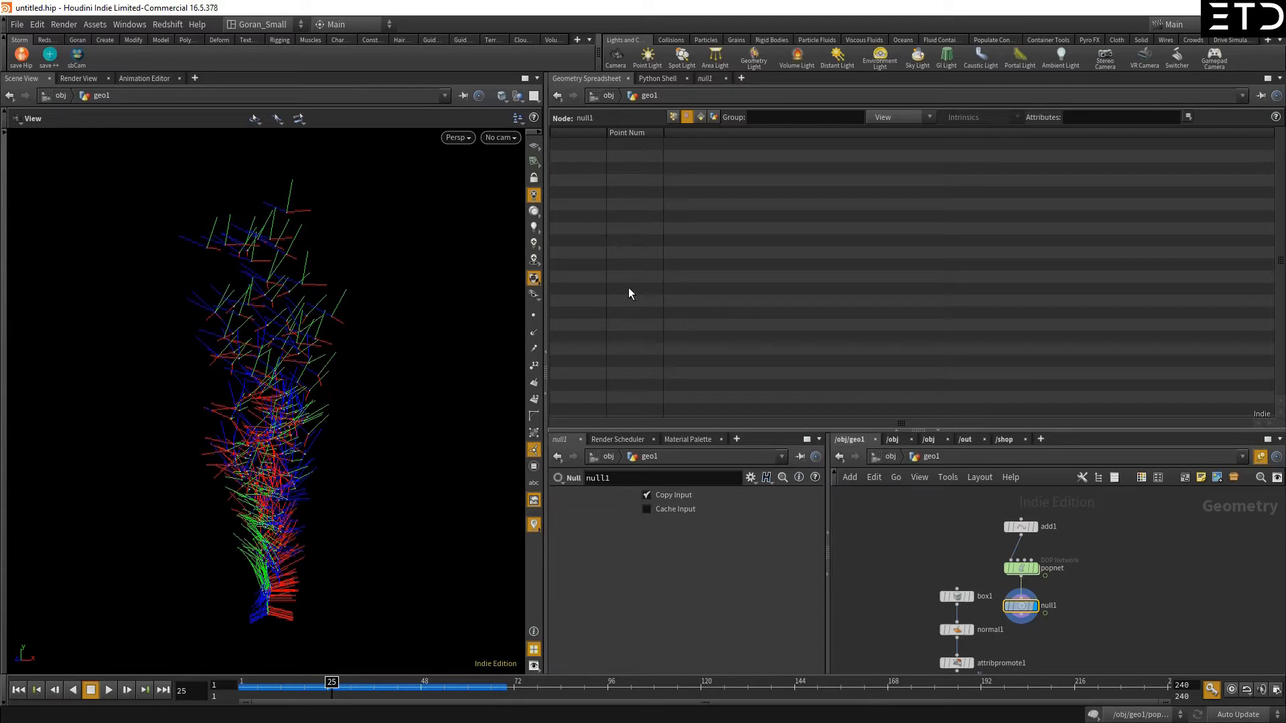
{"action": "left_click", "coordinate": [699, 117]}
{"action": "left_click", "coordinate": [714, 117]}
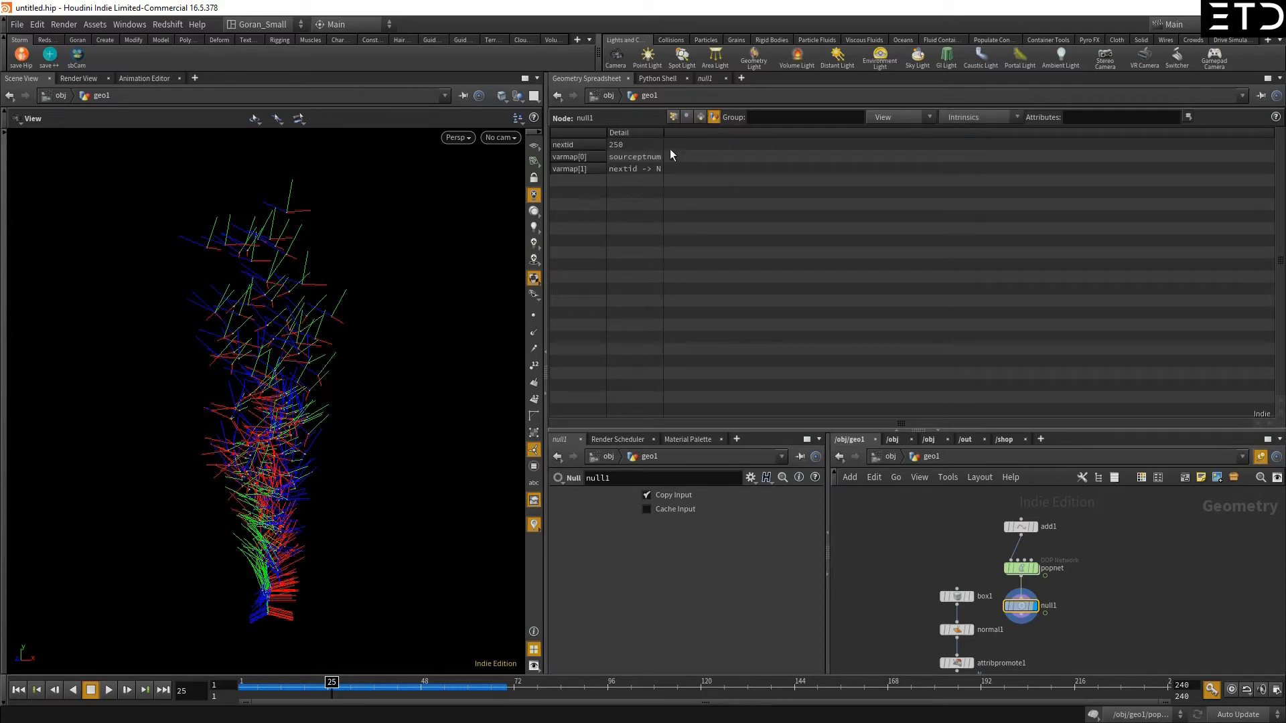
{"action": "left_click_drag", "start_coordinate": [664, 128], "coordinate": [710, 128]}
{"action": "left_click_drag", "start_coordinate": [1020, 516], "coordinate": [1058, 639]}
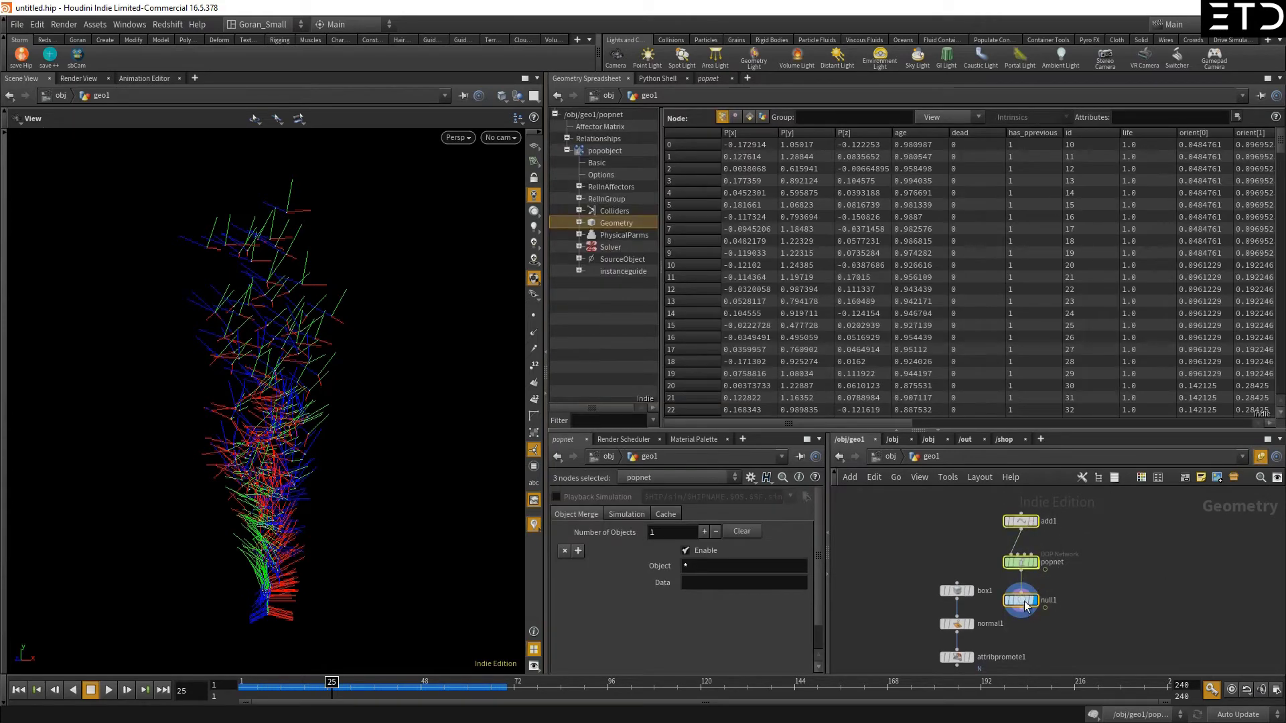
- Enlarge the network editor and move the box1, normal1, attribpromote1 chain to the left
{"action": "middle_click_drag", "start_coordinate": [956, 575], "coordinate": [941, 529]}
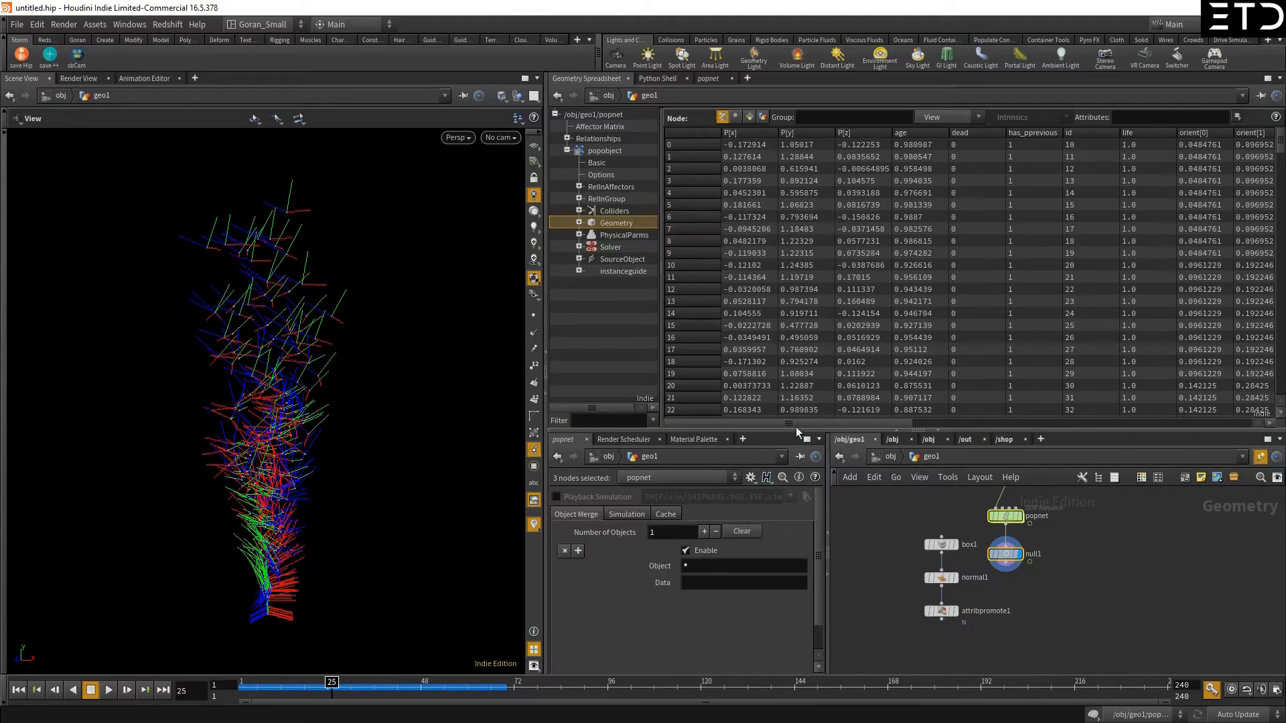
{"action": "left_click_drag", "start_coordinate": [774, 428], "coordinate": [774, 378]}
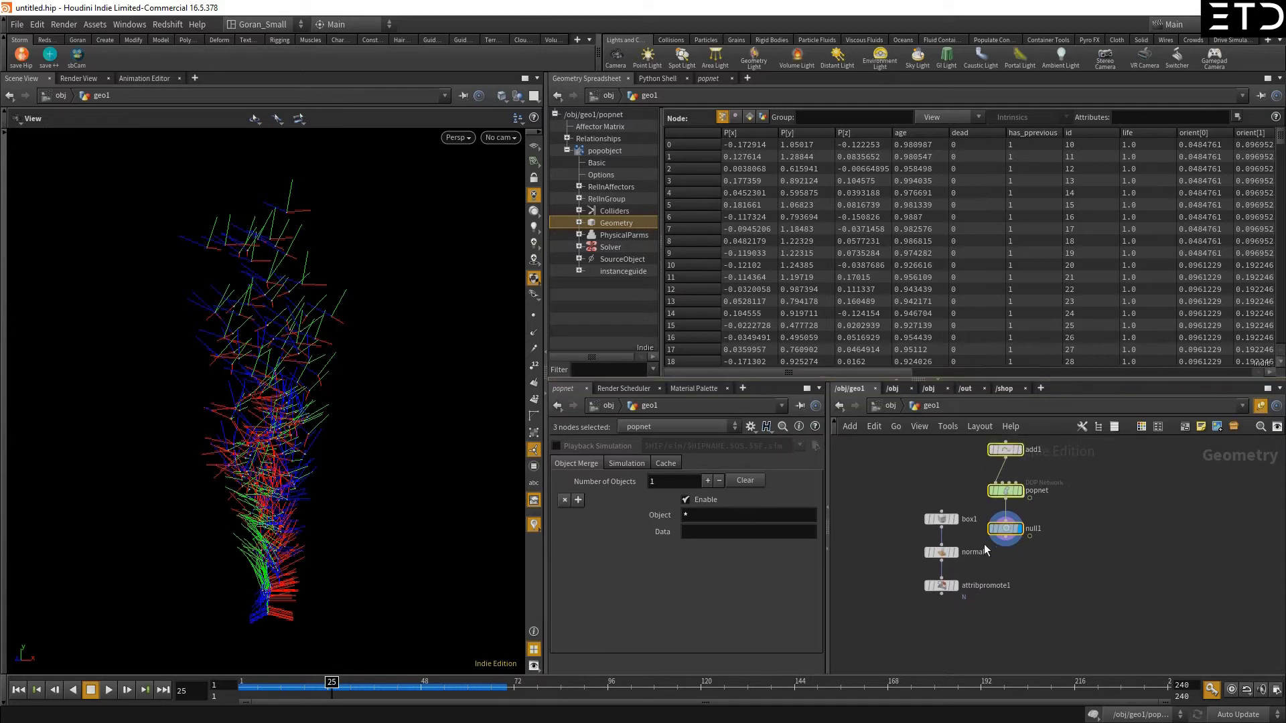
{"action": "left_click_drag", "start_coordinate": [913, 513], "coordinate": [912, 610]}
{"action": "left_click", "coordinate": [873, 545]}
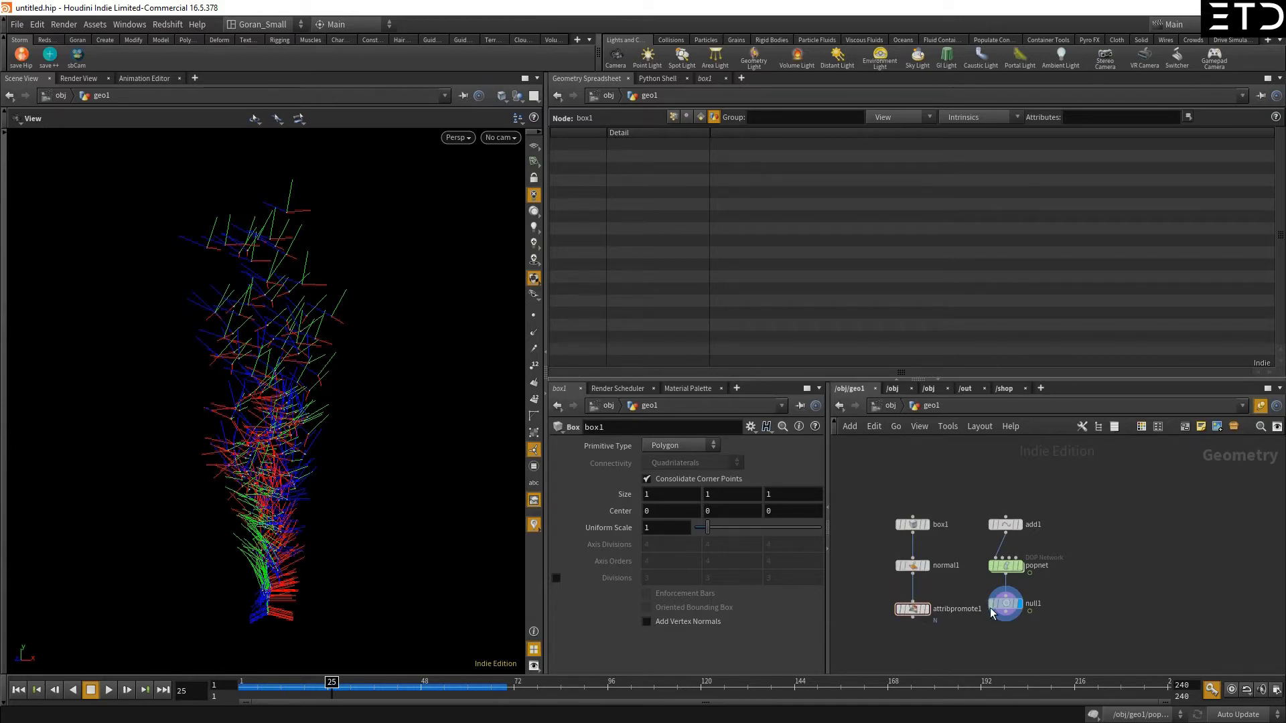
- Select null1 and list its point attributes in the Geometry Spreadsheet
{"action": "left_click", "coordinate": [1003, 607]}
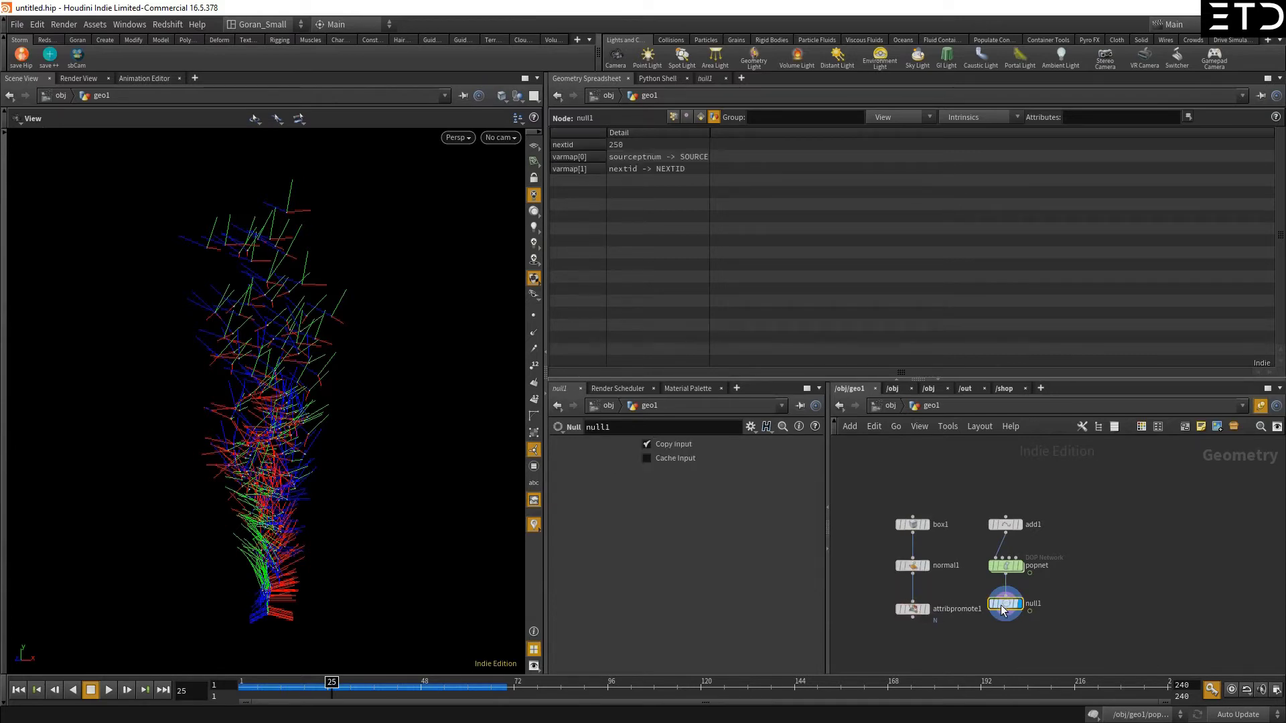
{"action": "left_click", "coordinate": [675, 117]}
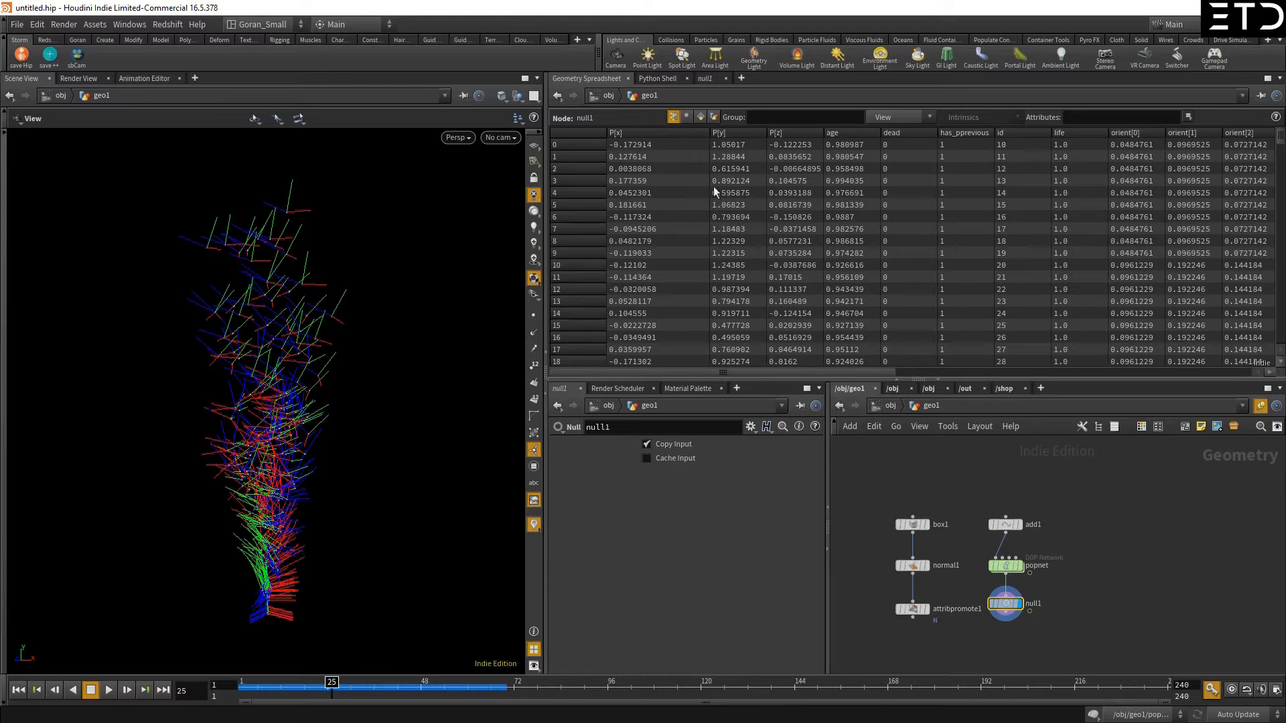
{"action": "left_click", "coordinate": [896, 116]}
- Hide all spreadsheet attributes except null1's velocity v[x], v[y], v[z] columns
{"action": "left_click", "coordinate": [897, 166]}
{"action": "left_click", "coordinate": [894, 118]}
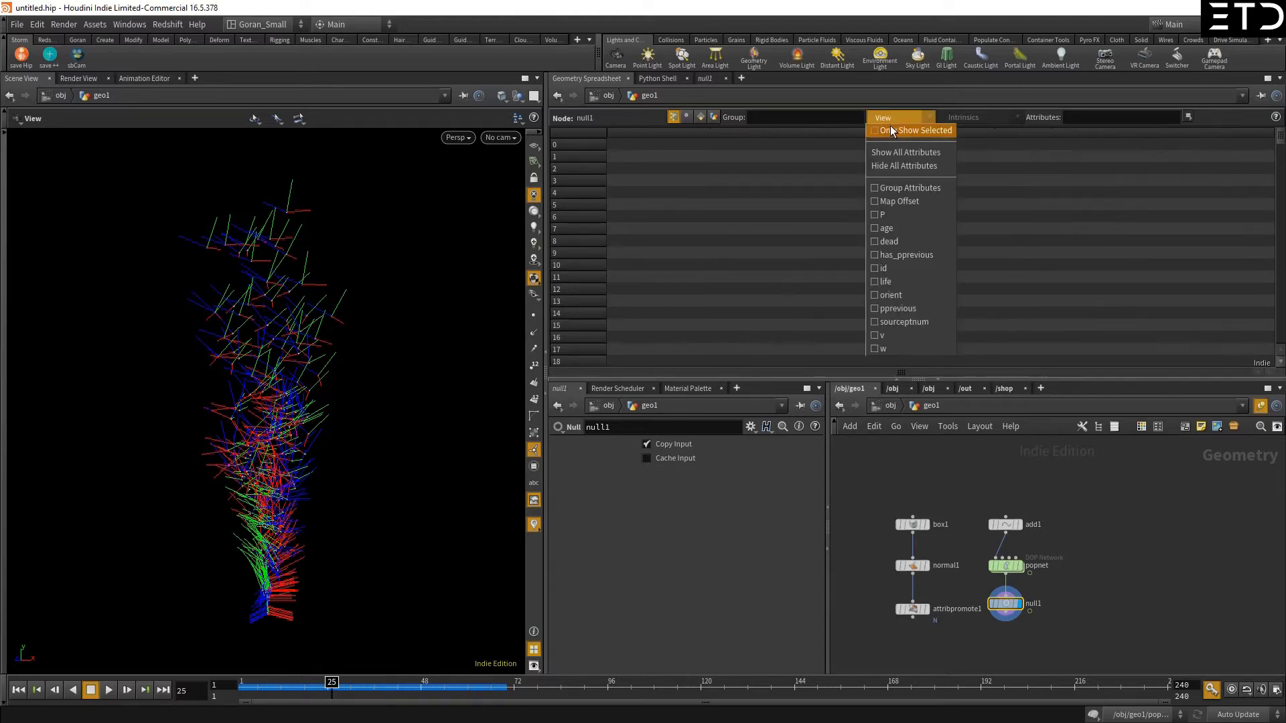
{"action": "left_click", "coordinate": [894, 336]}
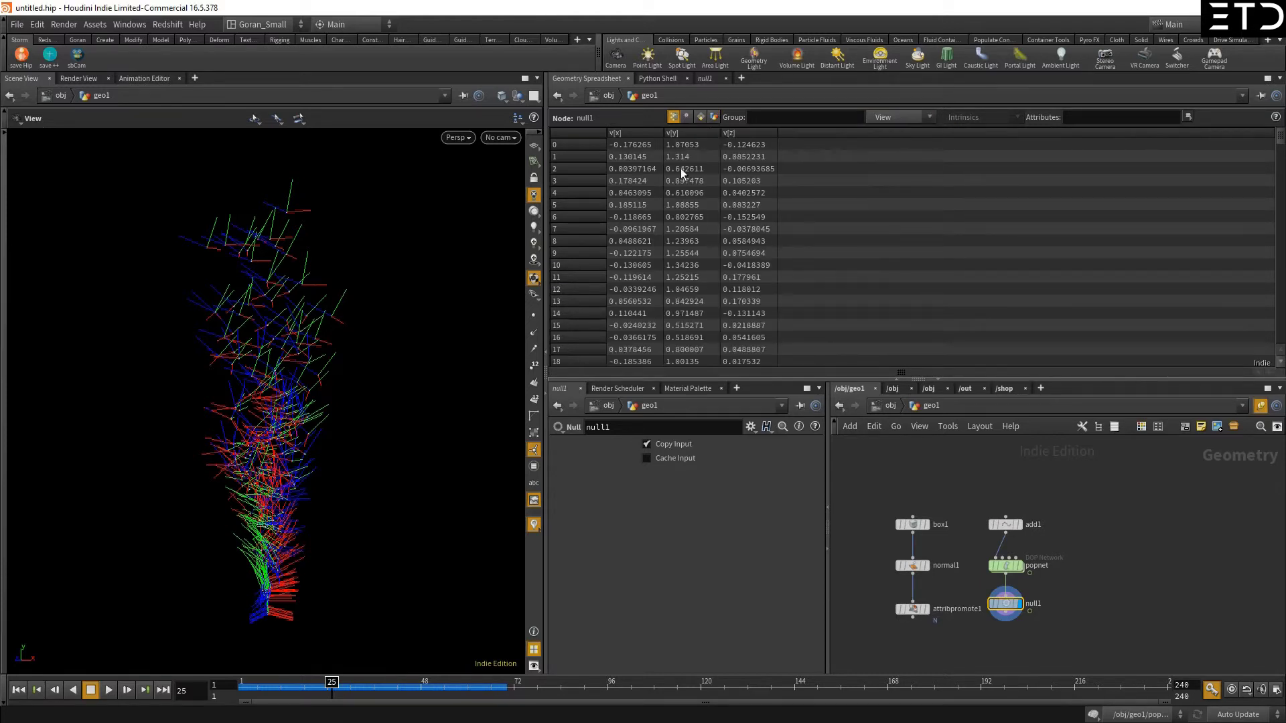
- Enlarge the spreadsheet and move null1 lower beneath popnet
{"action": "left_click_drag", "start_coordinate": [965, 373], "coordinate": [964, 461]}
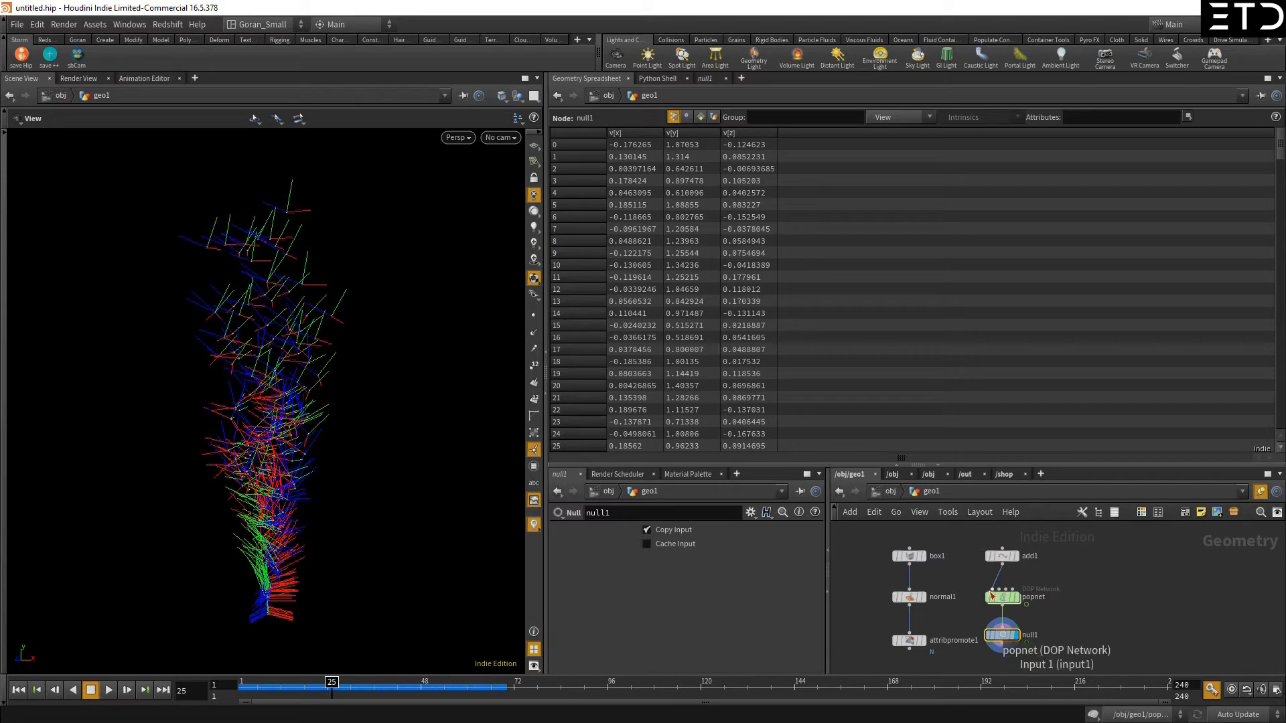
{"action": "middle_click_drag", "start_coordinate": [1004, 637], "coordinate": [1015, 577]}
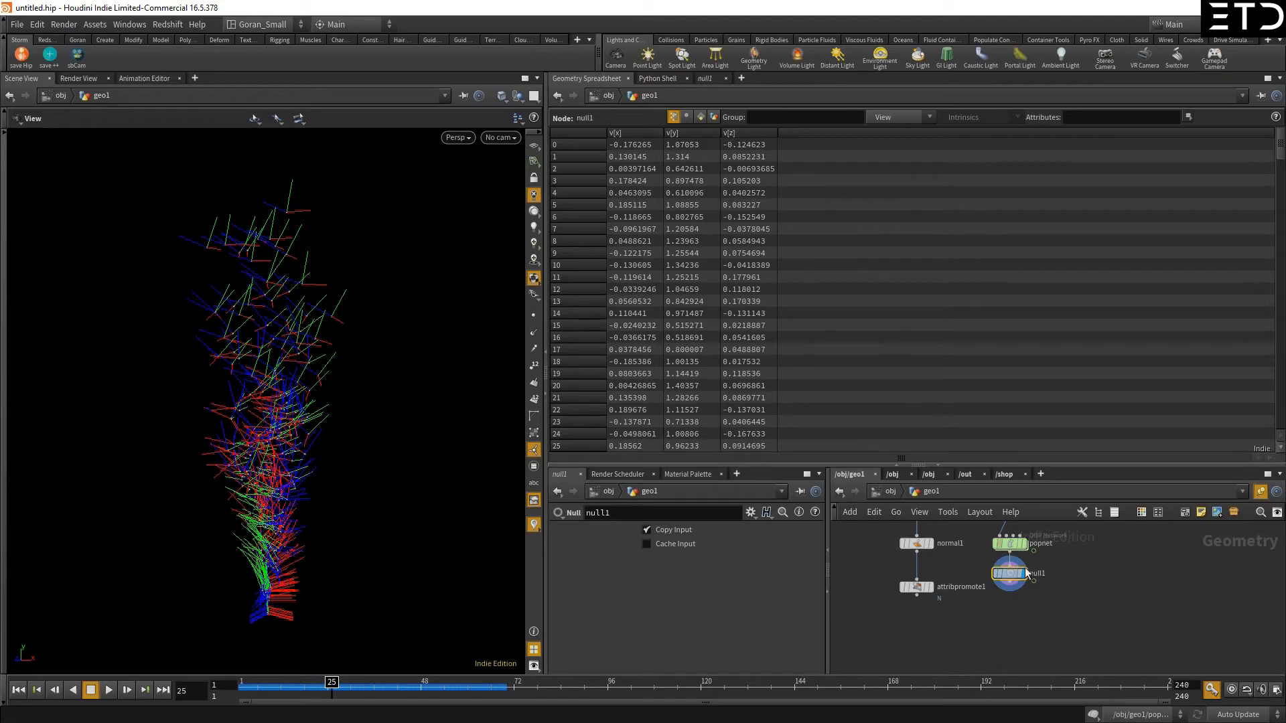
{"action": "left_click_drag", "start_coordinate": [1002, 588], "coordinate": [1002, 612]}
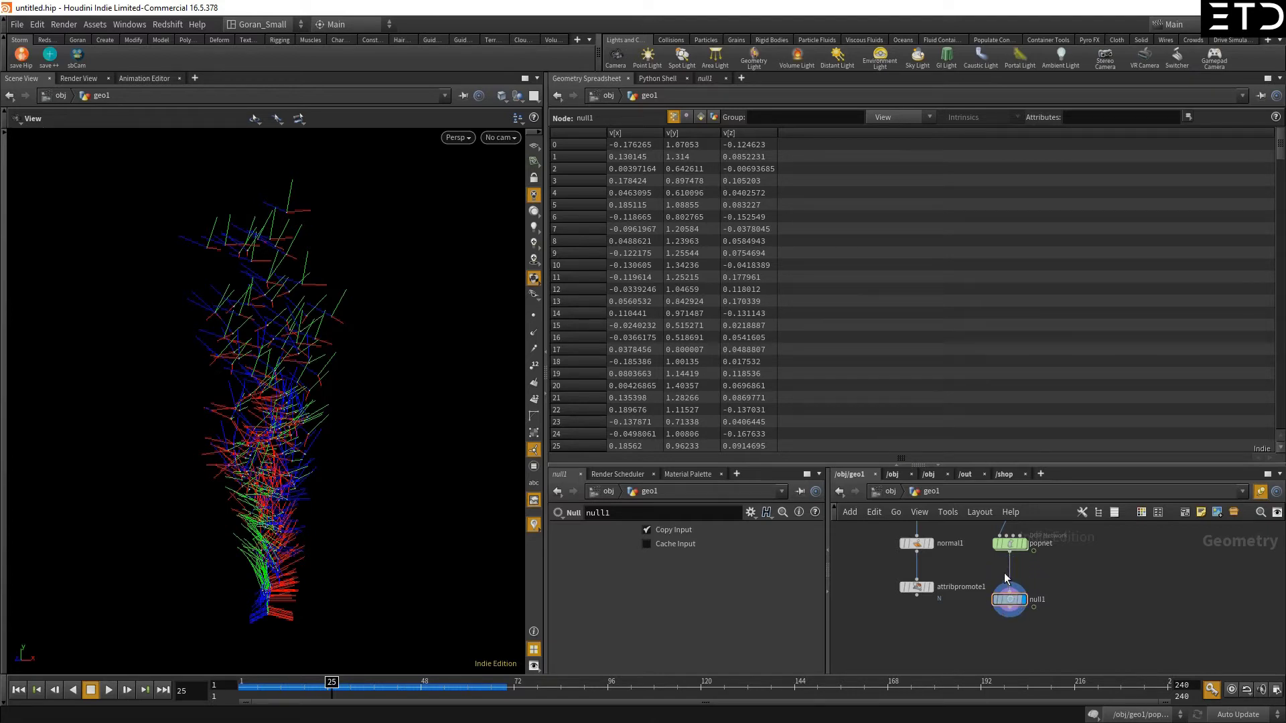
{"action": "key", "text": "Tab"}
- Insert an Attribute Wrangle between popnet and null1 running f@speed = length(v@v);
{"action": "type", "text": "wrangle"}
{"action": "key", "text": "Return"}
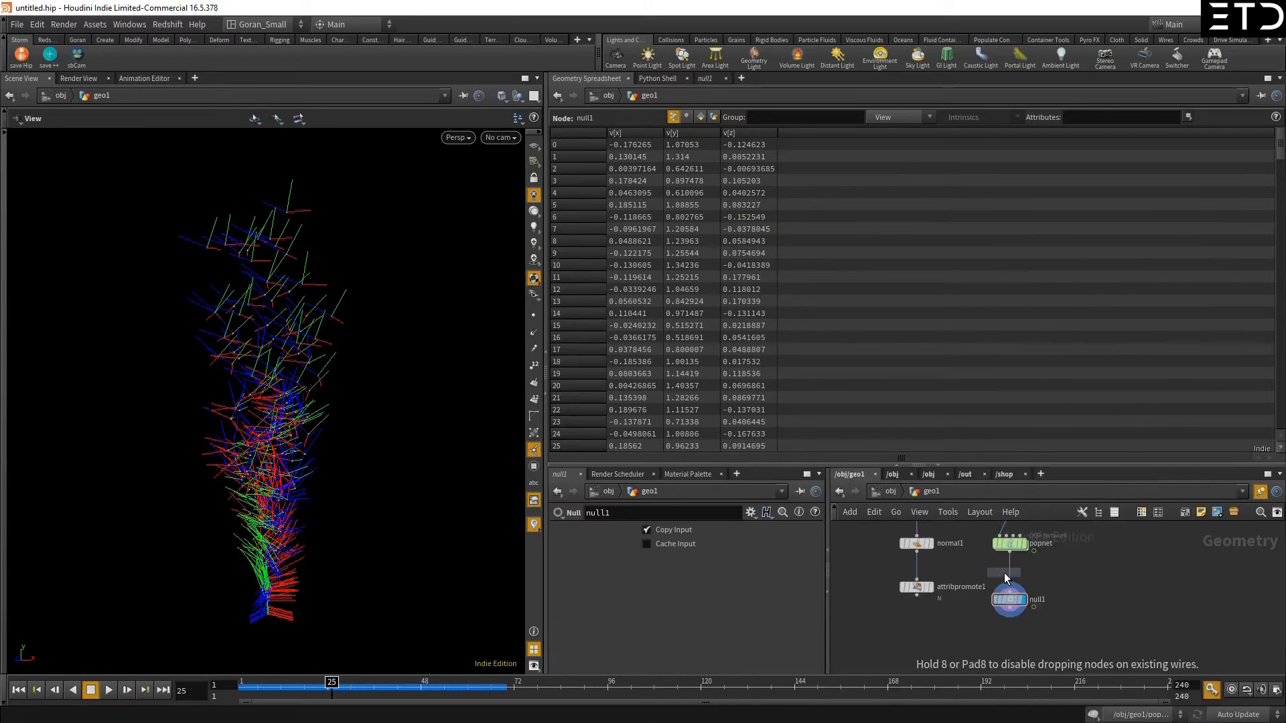
{"action": "left_click", "coordinate": [1010, 576]}
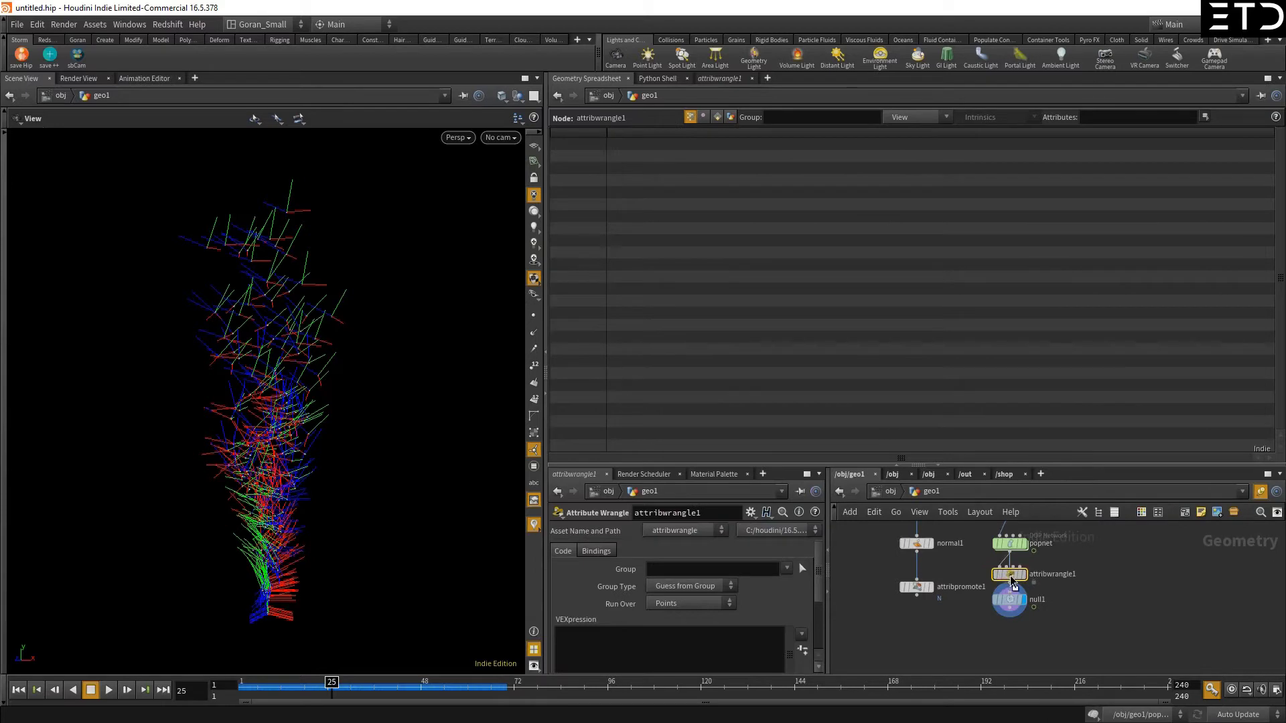
{"action": "left_click", "coordinate": [634, 648]}
{"action": "left_click_drag", "start_coordinate": [632, 460], "coordinate": [632, 391]}
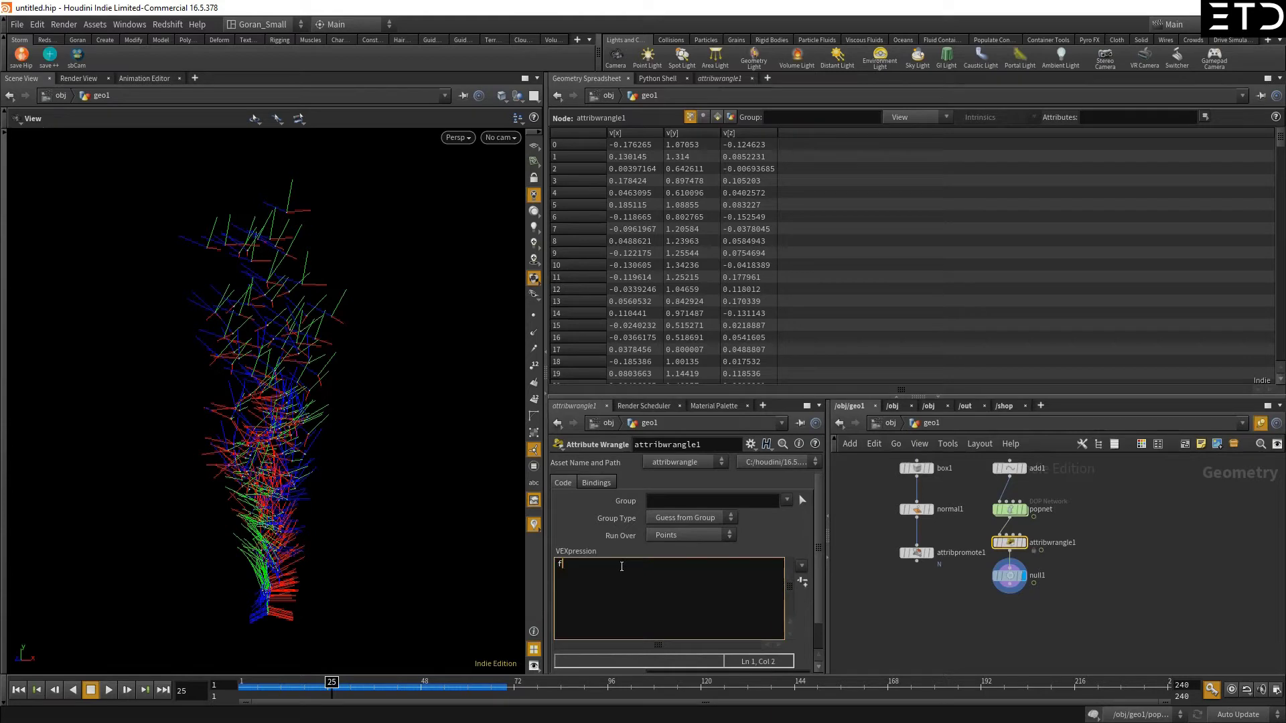
{"action": "type", "text": "f@speed = length(v@v);"}
{"action": "key", "text": "ctrl+Return"}
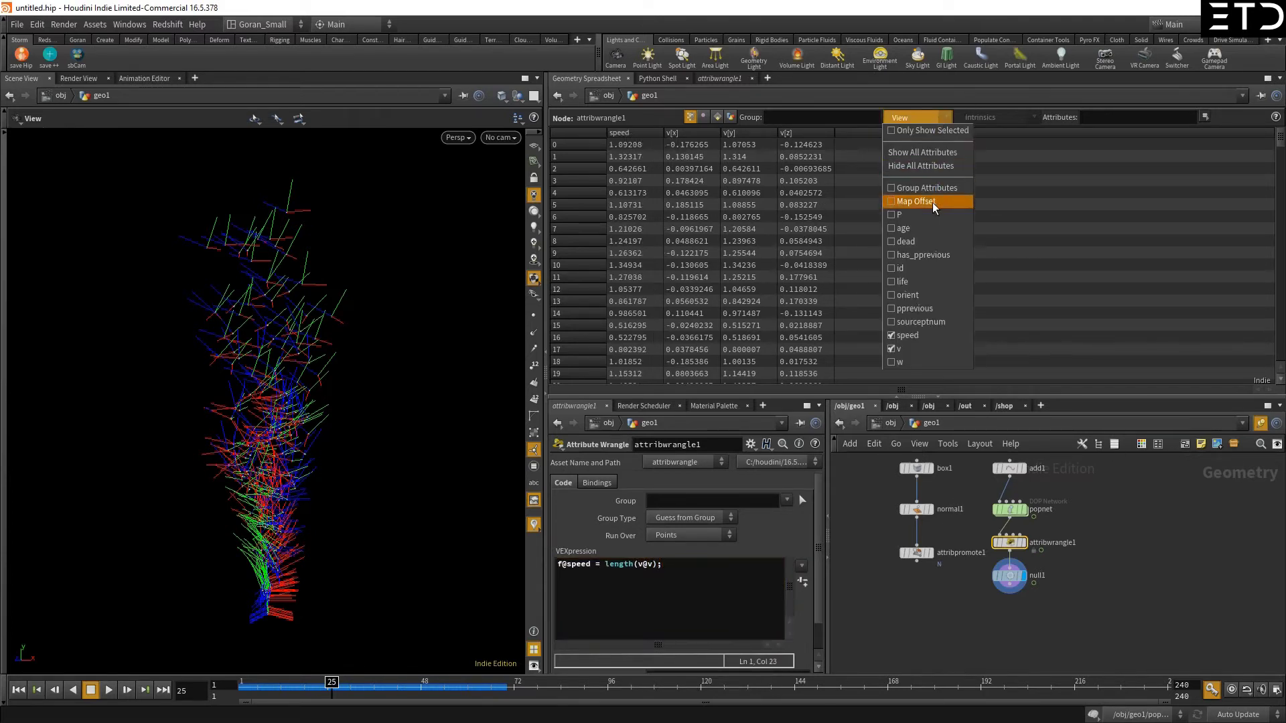
- Show only the speed column and sort points by speed, highest first
{"action": "left_click", "coordinate": [904, 348]}
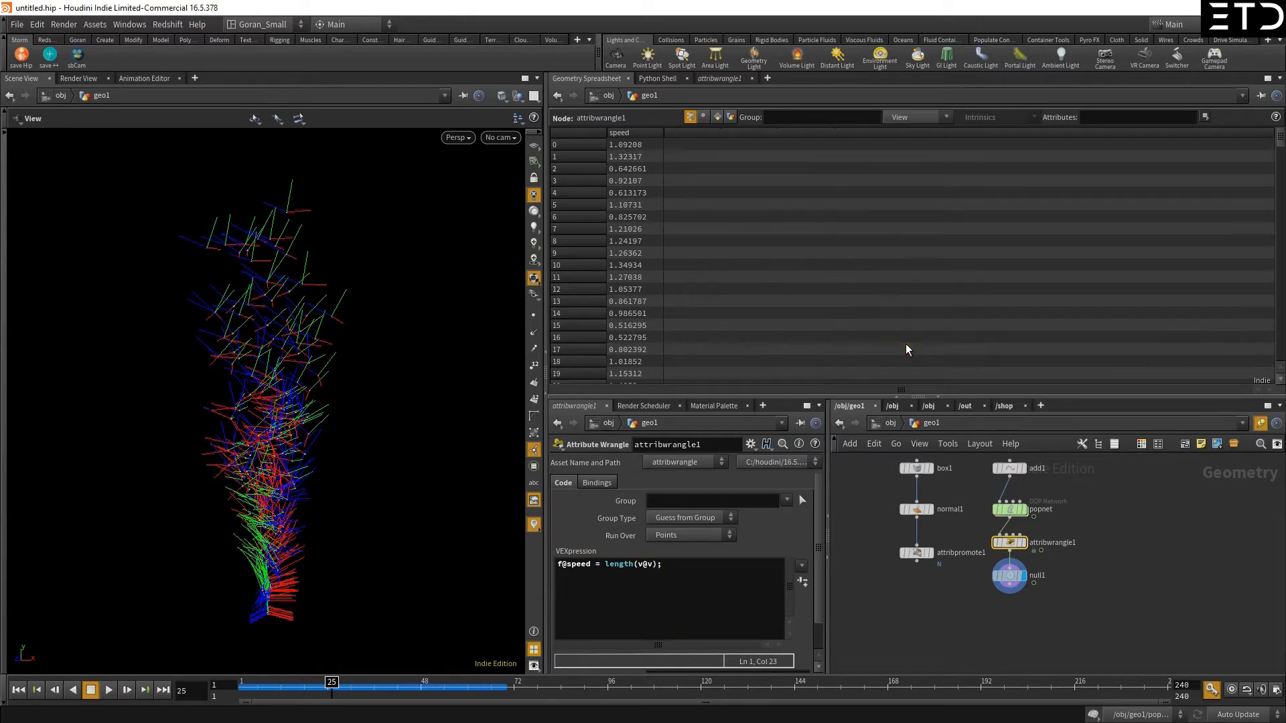
{"action": "left_click", "coordinate": [625, 133]}
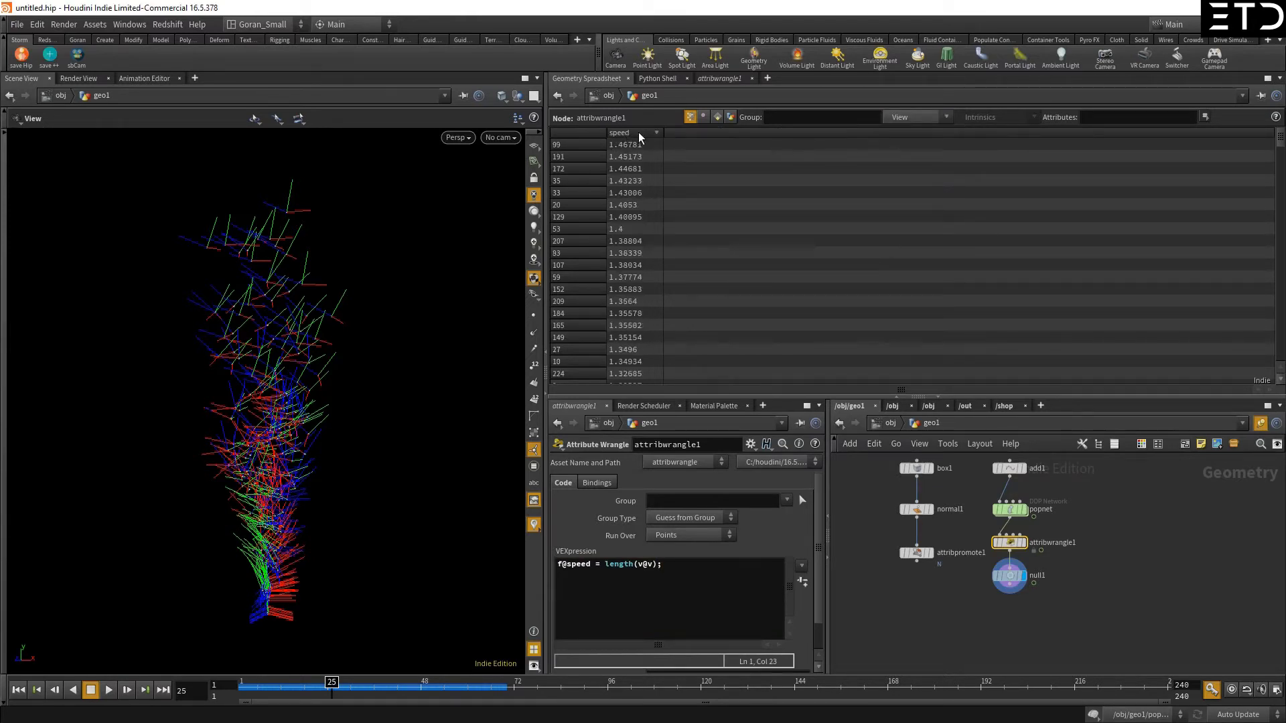
{"action": "left_click", "coordinate": [638, 133]}
{"action": "left_click", "coordinate": [642, 134]}
- Move null1 further below attribwrangle1 to leave room for another node
{"action": "left_click_drag", "start_coordinate": [1008, 577], "coordinate": [1002, 603]}
{"action": "middle_click_drag", "start_coordinate": [998, 607], "coordinate": [993, 575]}
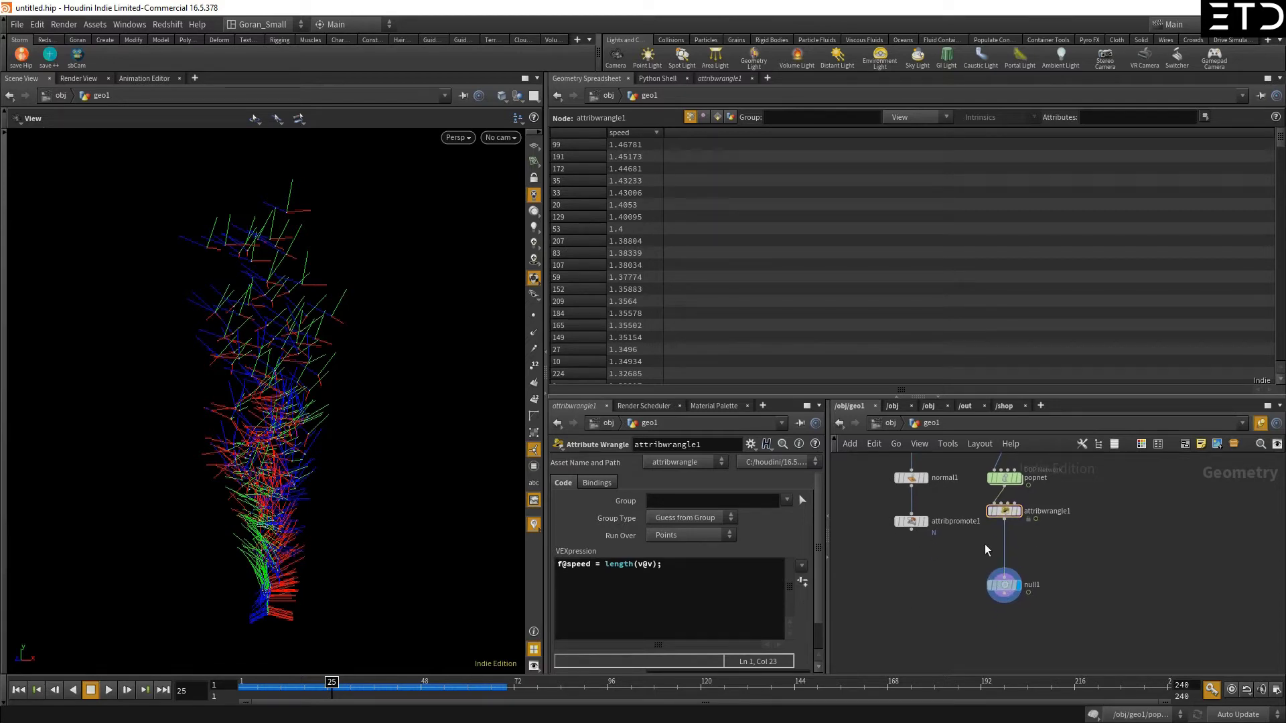
{"action": "key", "text": "Tab"}
{"action": "type", "text": "a"}
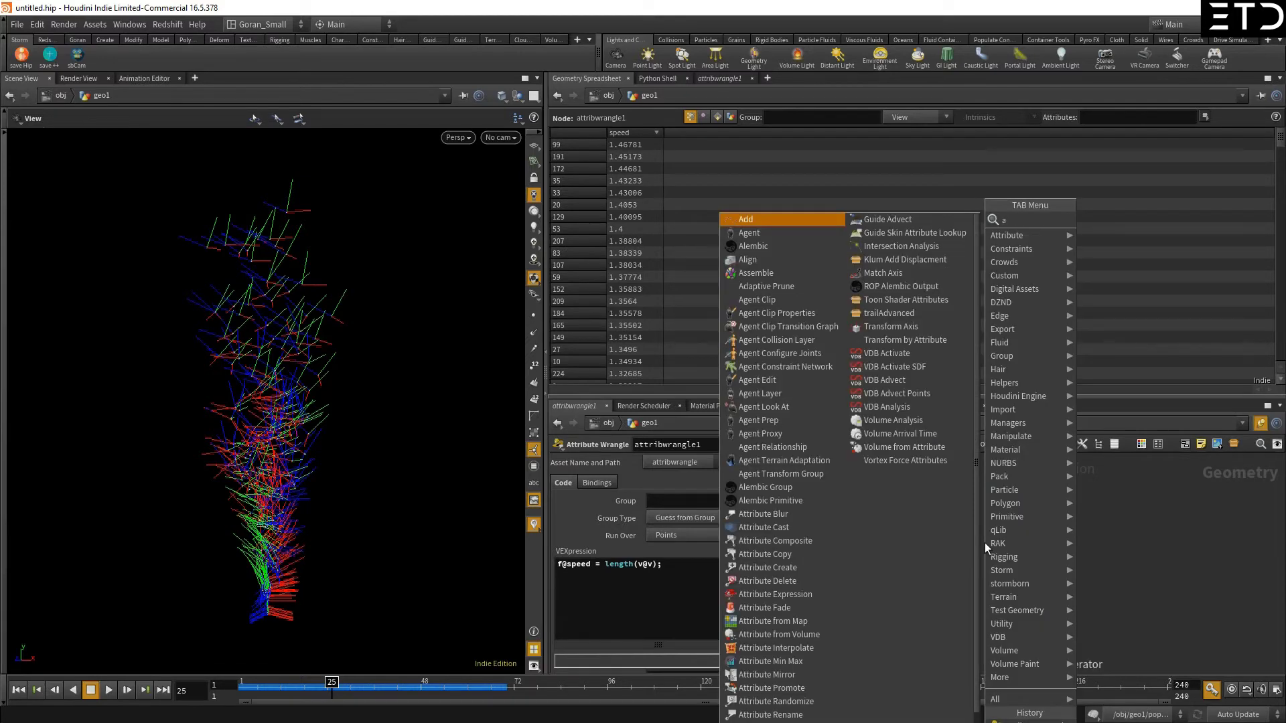
{"action": "key", "text": "BackSpace"}
{"action": "type", "text": "promo"}
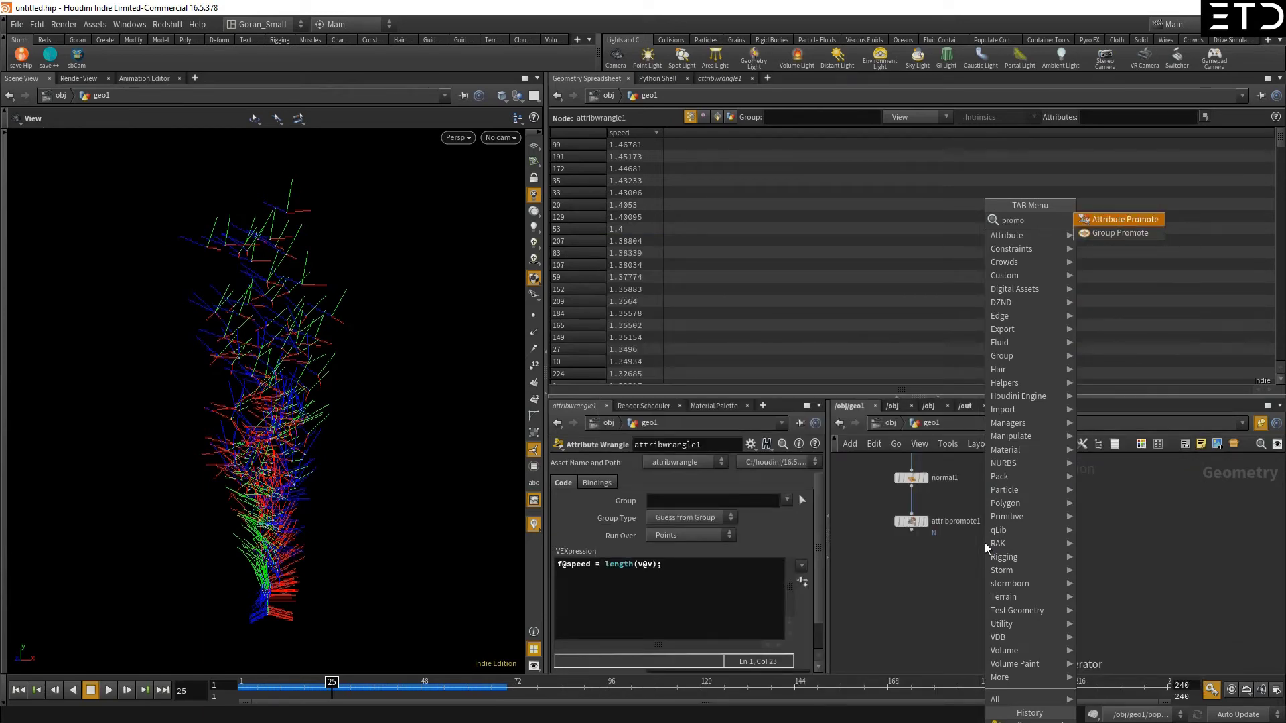
- Insert an Attribute Promote after attribwrangle1 promoting speed to the Detail class
{"action": "key", "text": "Return"}
{"action": "left_click", "coordinate": [985, 546]}
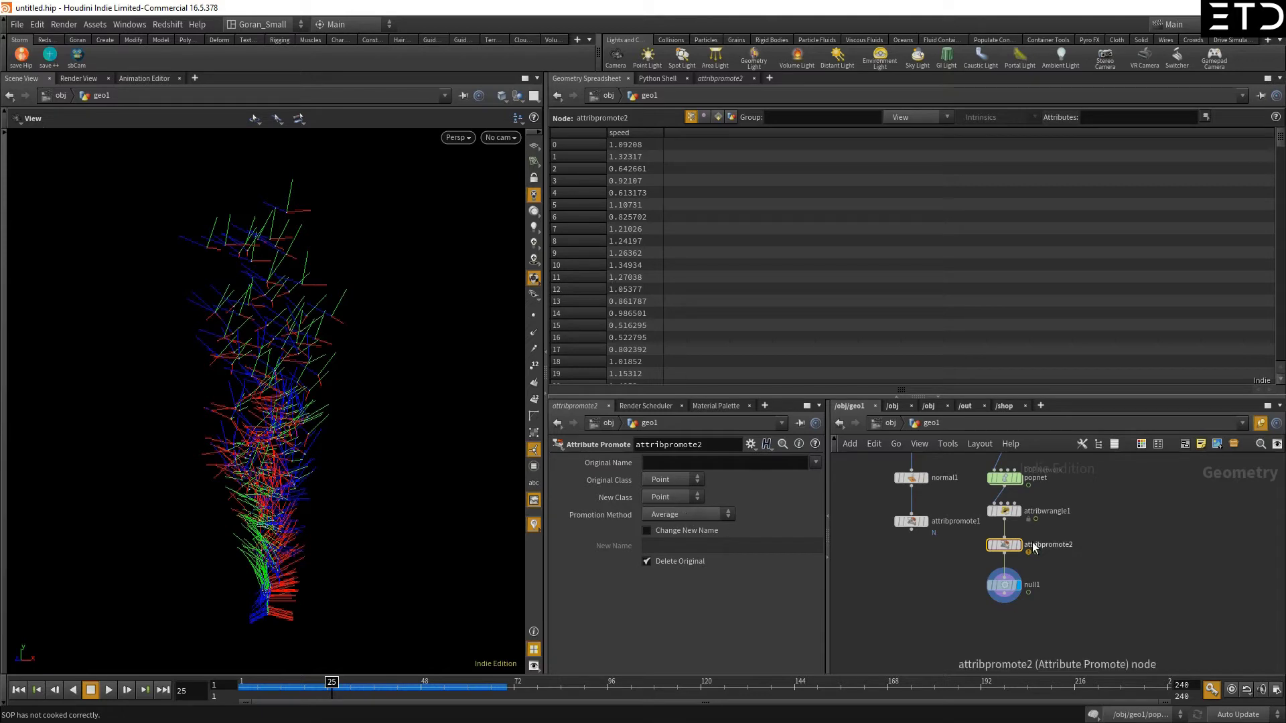
{"action": "left_click", "coordinate": [673, 496]}
{"action": "left_click", "coordinate": [662, 509]}
{"action": "left_click", "coordinate": [815, 462]}
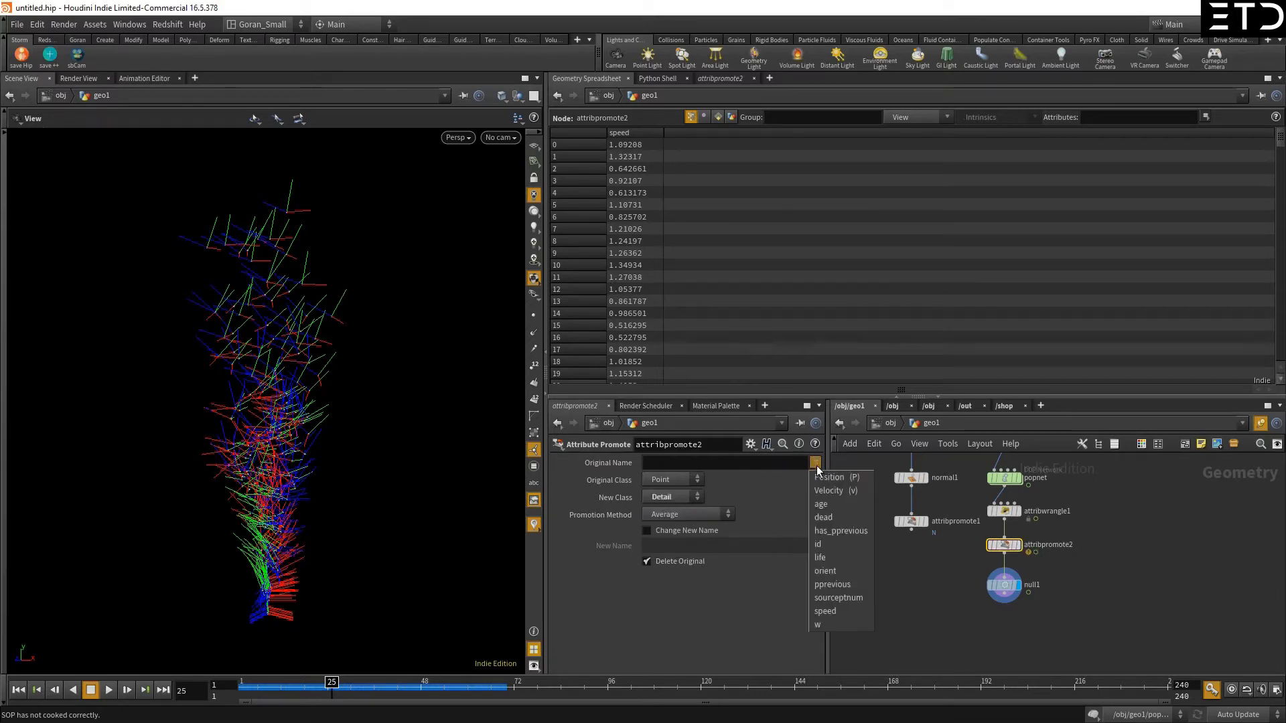
{"action": "left_click", "coordinate": [833, 607]}
- Set the promotion method to Average and view the detail speed of 1.02545
{"action": "left_click", "coordinate": [673, 516]}
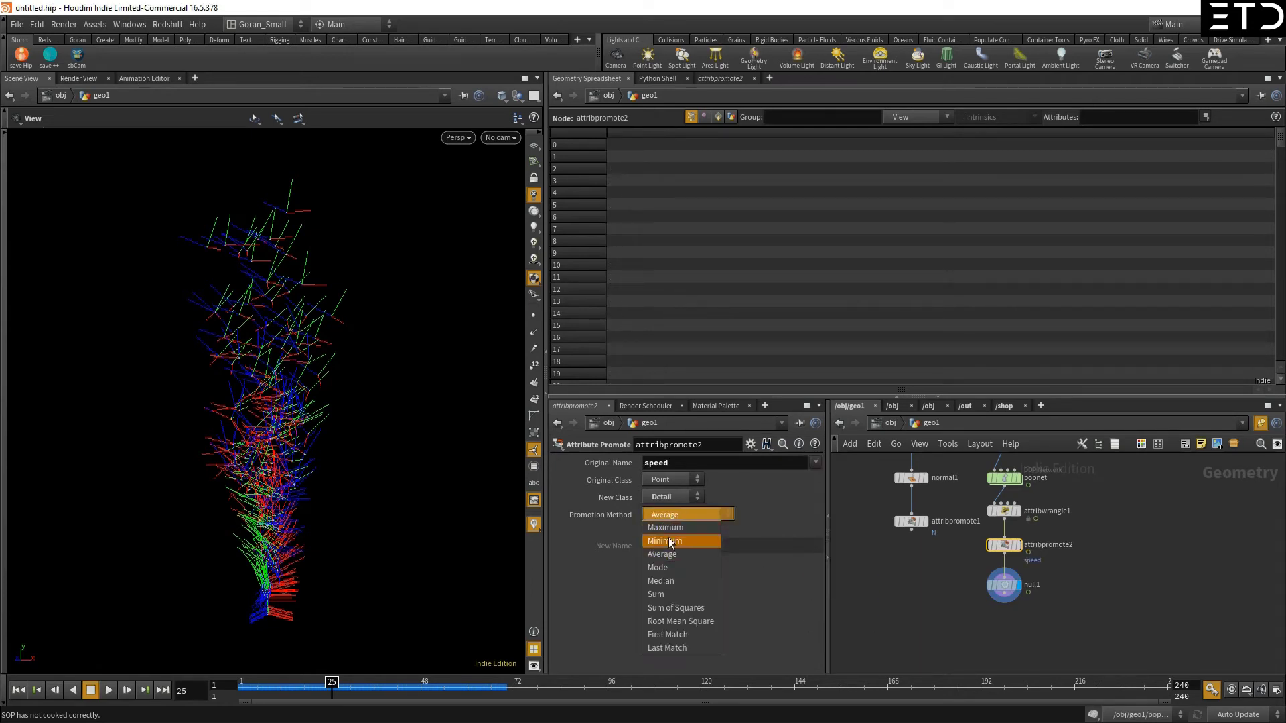
{"action": "left_click", "coordinate": [667, 540]}
{"action": "left_click", "coordinate": [730, 118]}
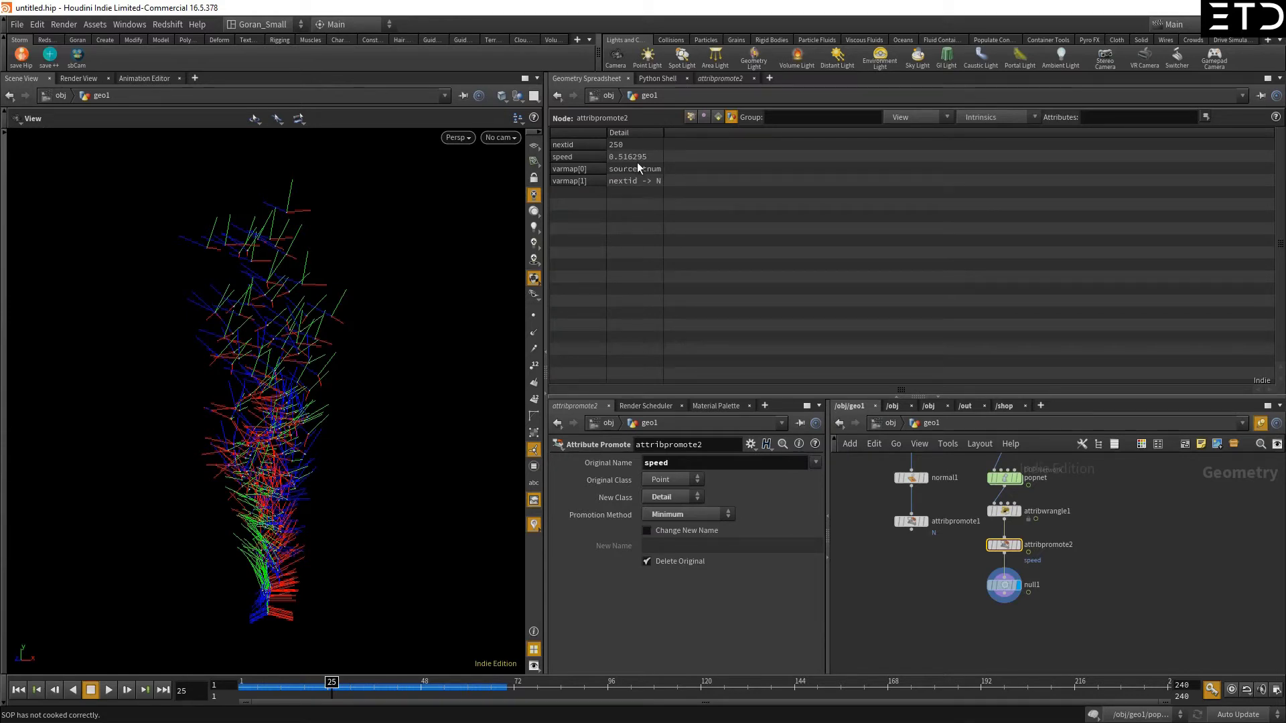
{"action": "left_click", "coordinate": [676, 517]}
{"action": "left_click", "coordinate": [671, 529]}
{"action": "left_click", "coordinate": [674, 515]}
{"action": "left_click", "coordinate": [670, 553]}
{"action": "left_click", "coordinate": [672, 517]}
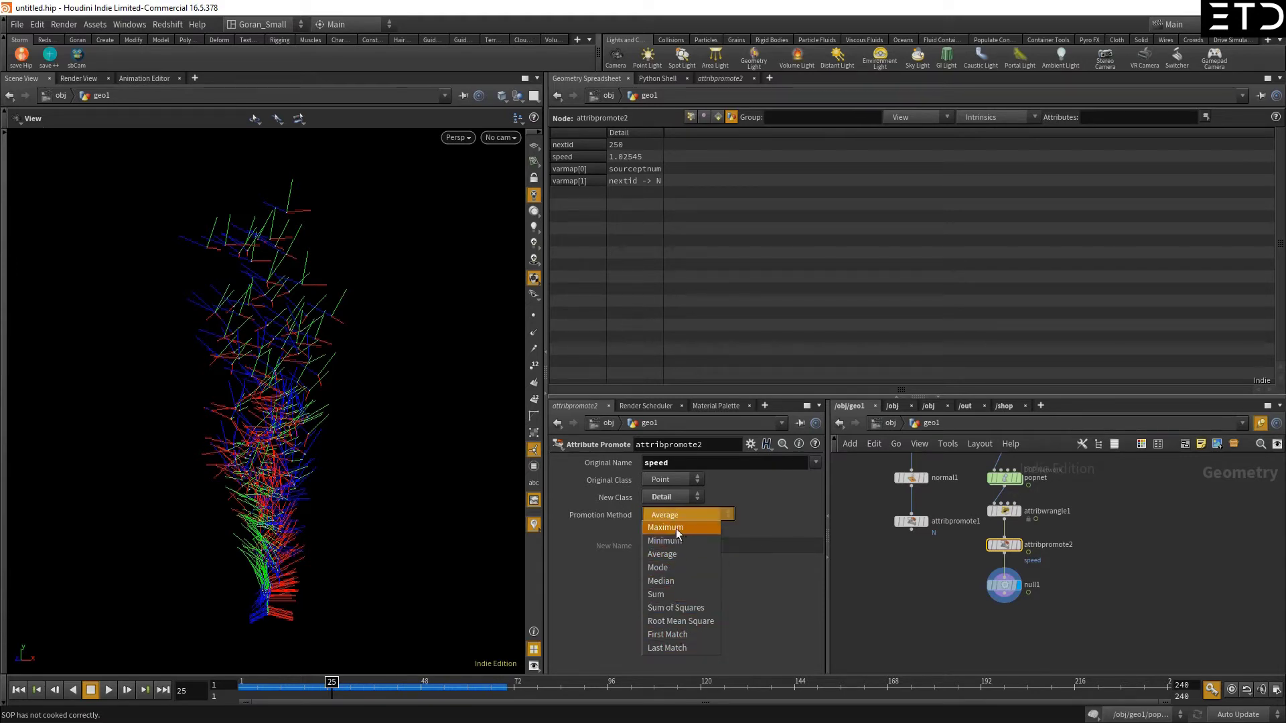
{"action": "left_click", "coordinate": [642, 525]}
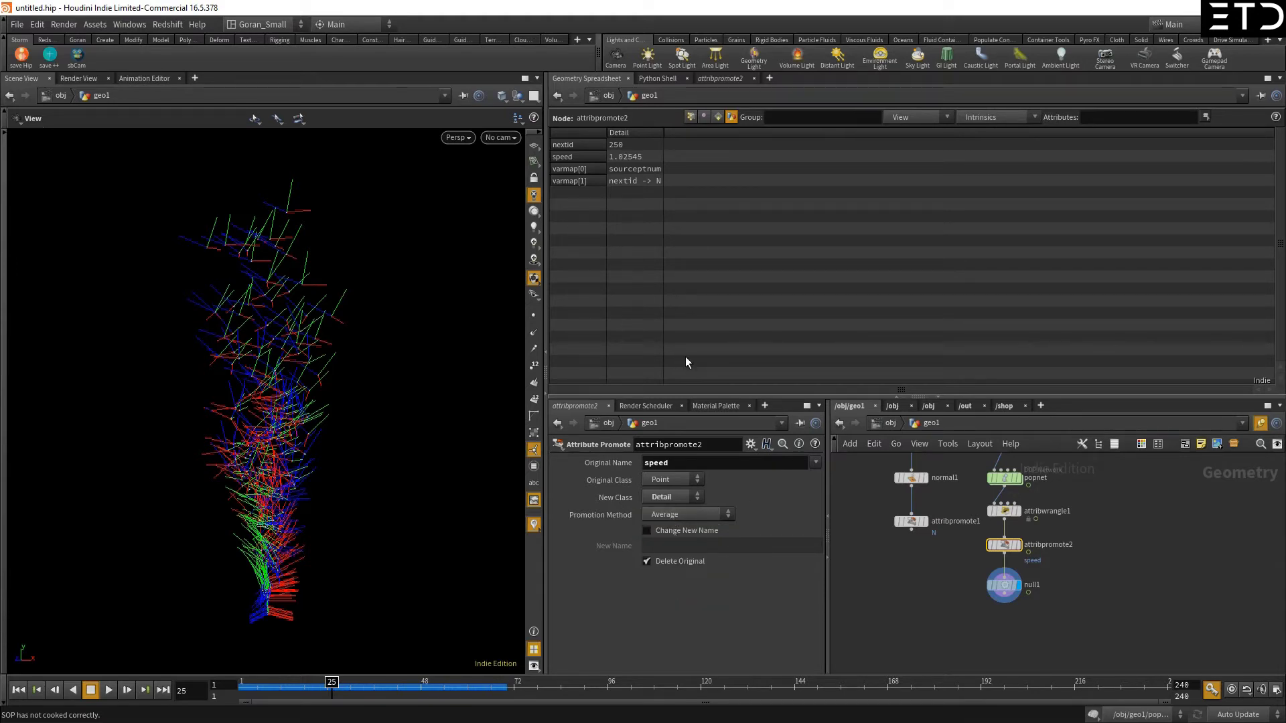
- Widen the spreadsheet's Detail column and lower attribwrangle1 and attribpromote2 in the network
{"action": "left_click_drag", "start_coordinate": [663, 133], "coordinate": [747, 133]}
{"action": "left_click_drag", "start_coordinate": [1003, 544], "coordinate": [1003, 575]}
{"action": "key", "text": "h"}
- Move the box1, normal1, attribpromote1 chain left and place null1 below attribpromote2
{"action": "left_click_drag", "start_coordinate": [914, 471], "coordinate": [995, 576]}
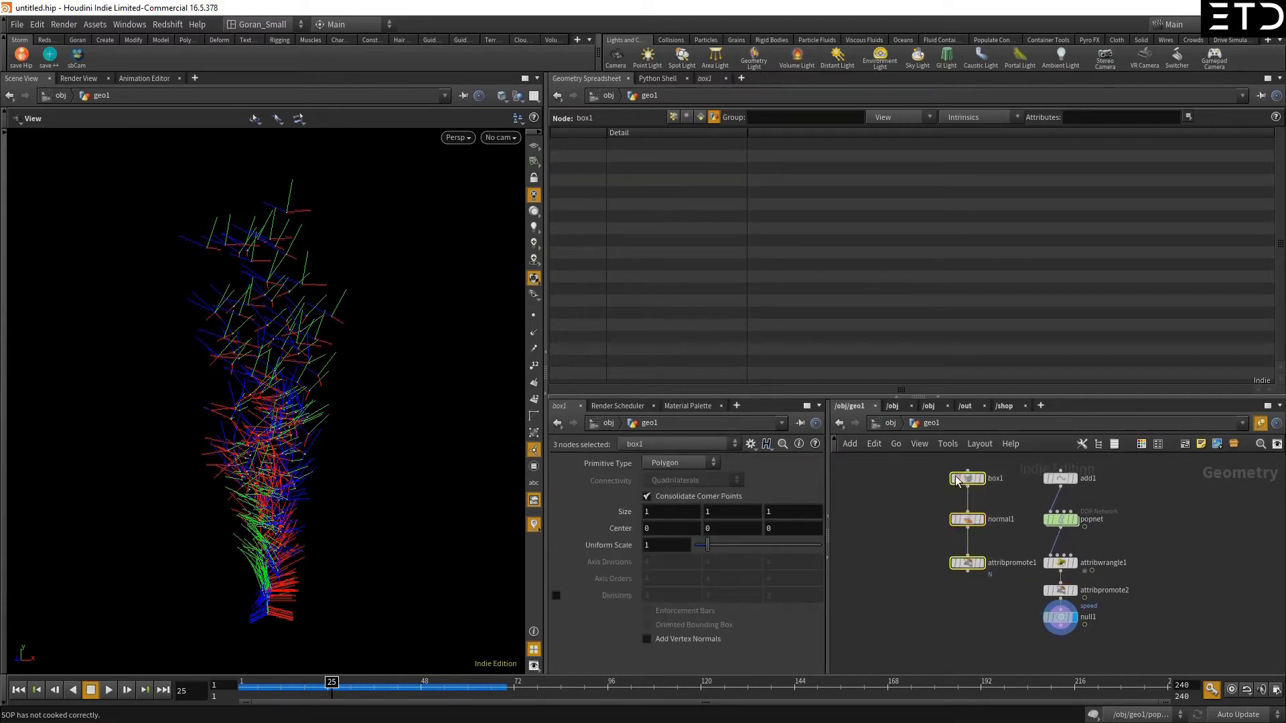
{"action": "left_click_drag", "start_coordinate": [967, 478], "coordinate": [916, 527]}
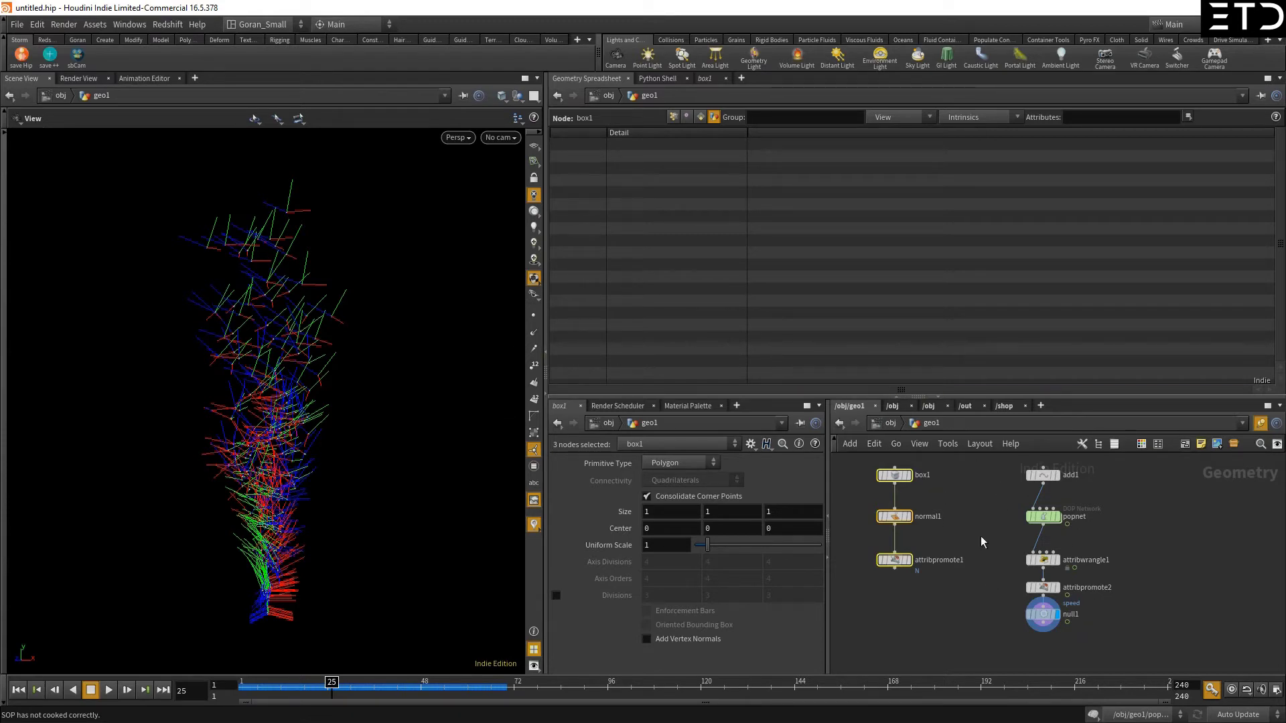
{"action": "middle_click_drag", "start_coordinate": [964, 564], "coordinate": [955, 520]}
{"action": "left_click_drag", "start_coordinate": [1033, 577], "coordinate": [1031, 598]}
{"action": "middle_click_drag", "start_coordinate": [1013, 566], "coordinate": [1012, 612]}
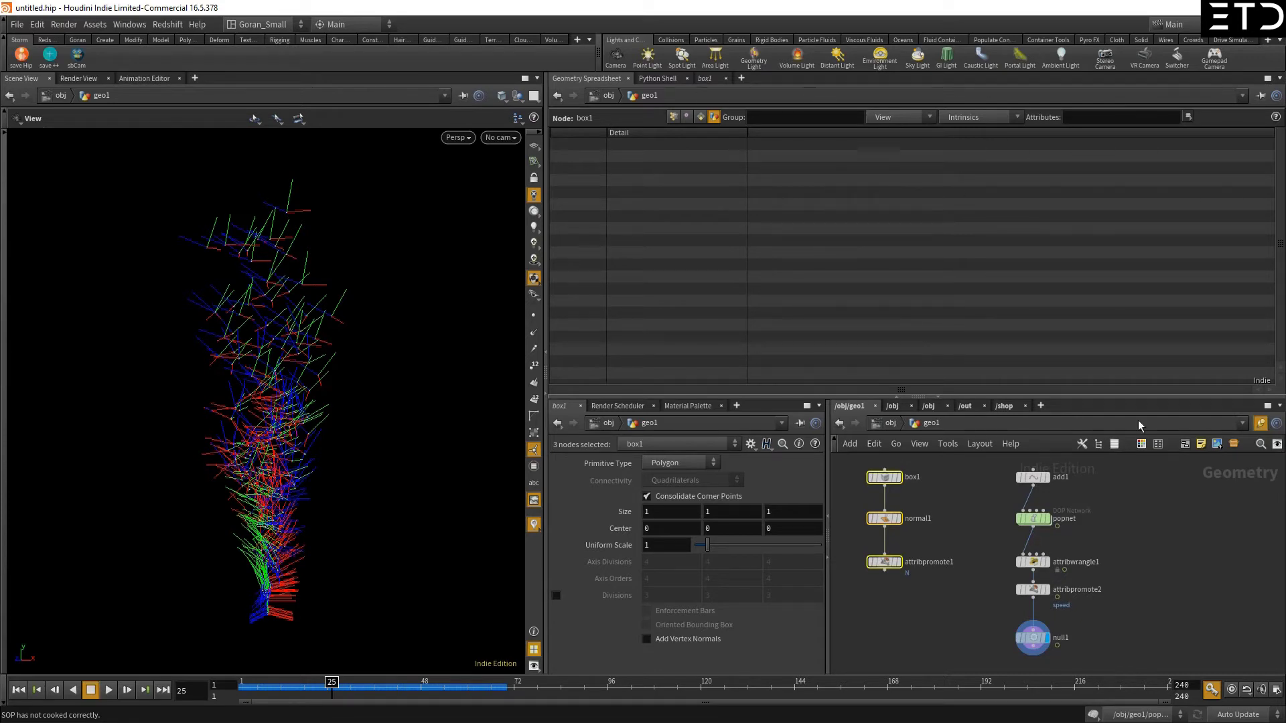
- Select attribwrangle1, list its points in the spreadsheet and enable Only Show Selected
{"action": "left_click", "coordinate": [1034, 566]}
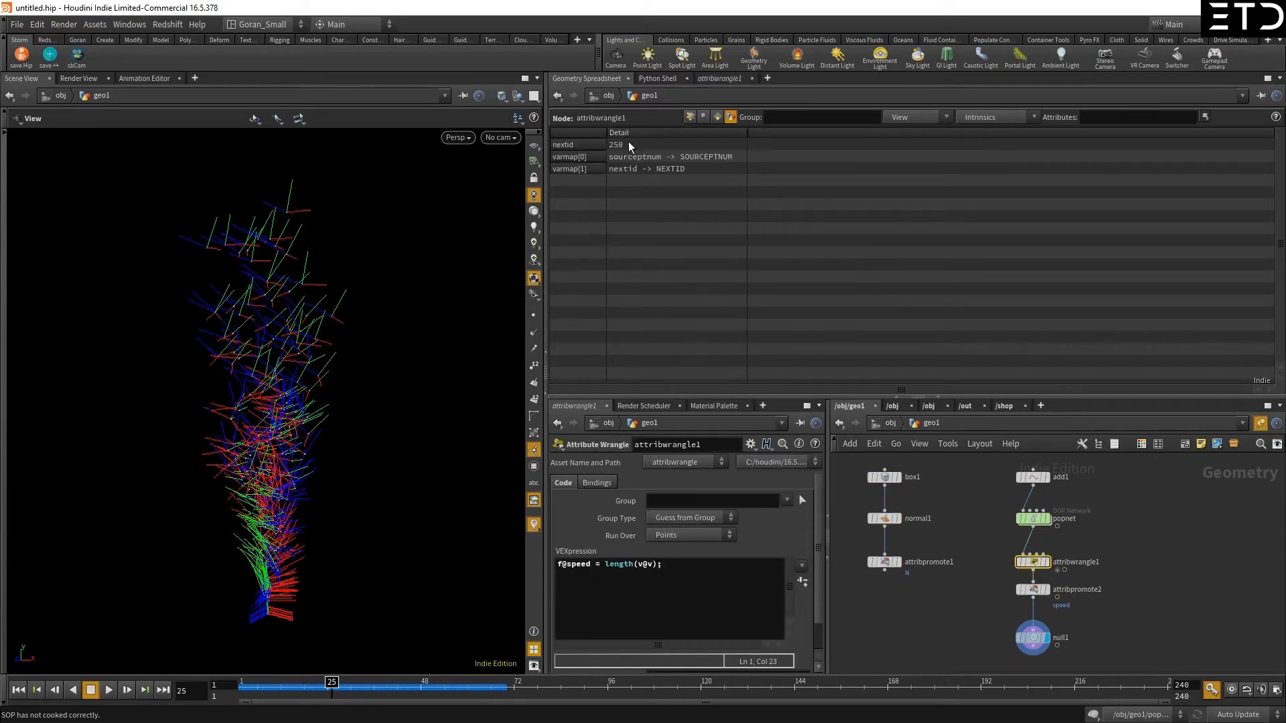
{"action": "left_click", "coordinate": [688, 117]}
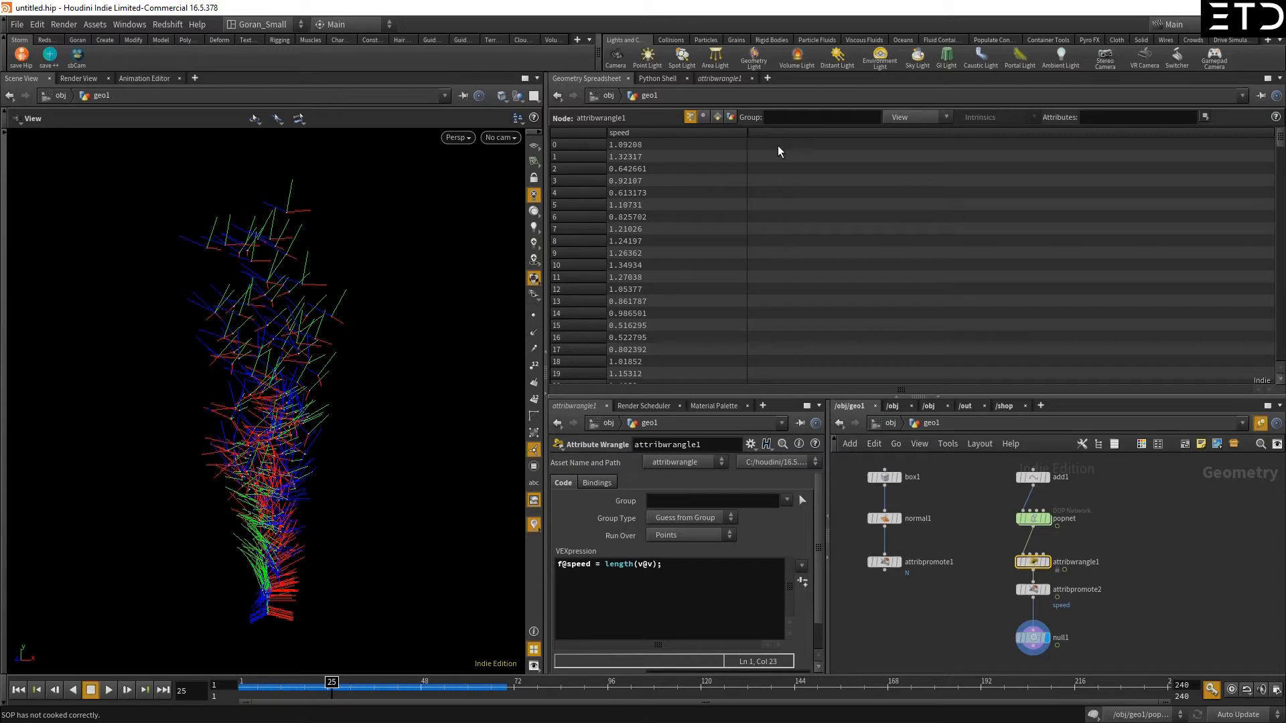
{"action": "left_click", "coordinate": [772, 121]}
{"action": "left_click", "coordinate": [909, 121]}
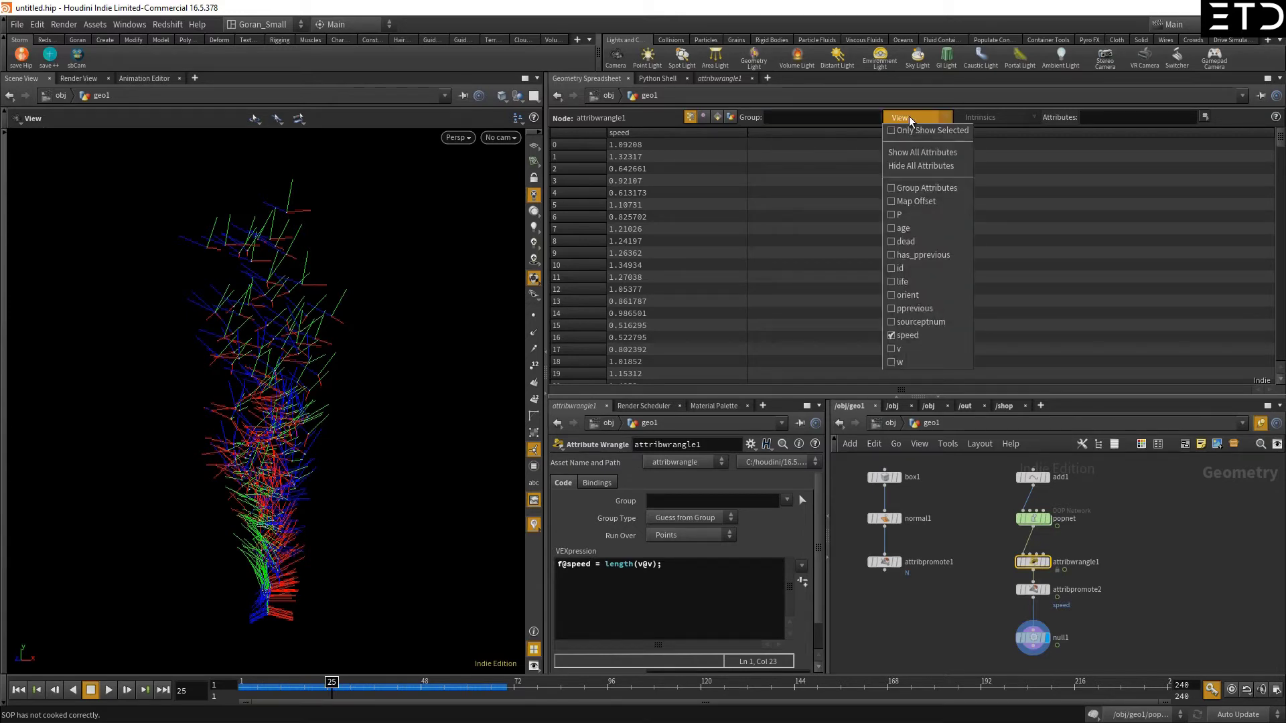
{"action": "left_click", "coordinate": [925, 131]}
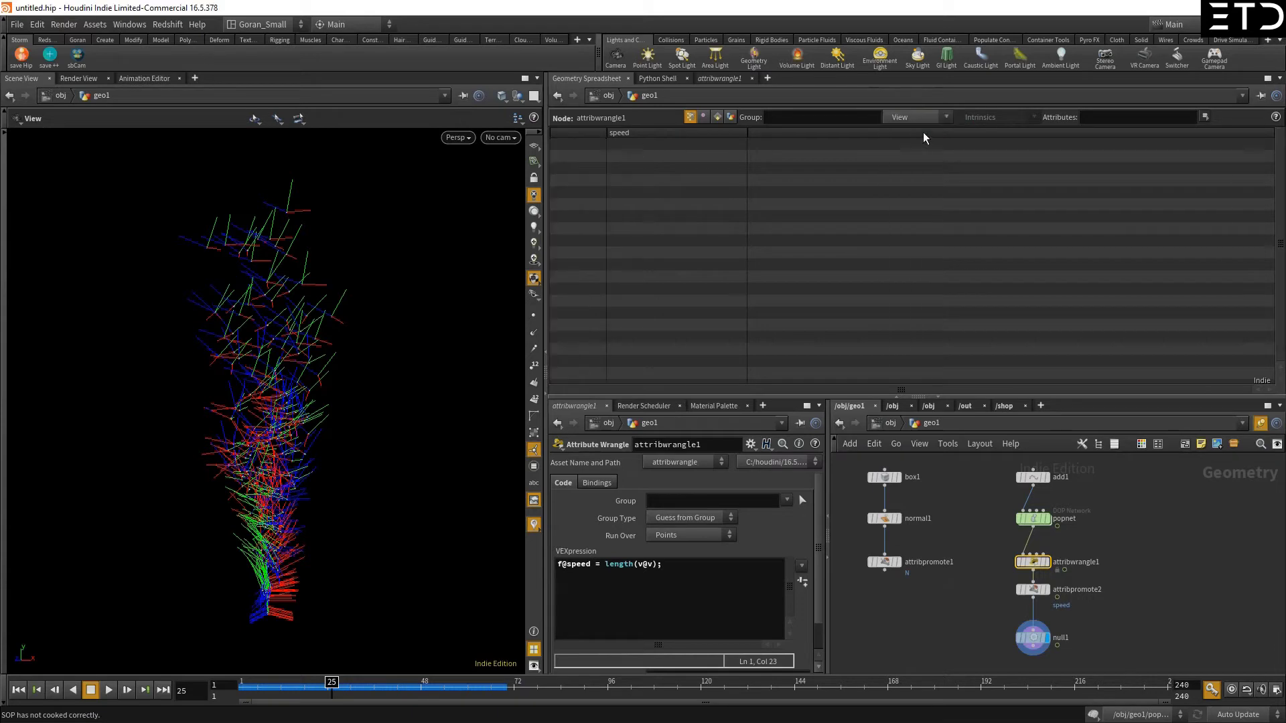
- Set attribwrangle1's display flag and box-select a group of particle points
{"action": "key", "text": "s"}
{"action": "left_click", "coordinate": [4, 243]}
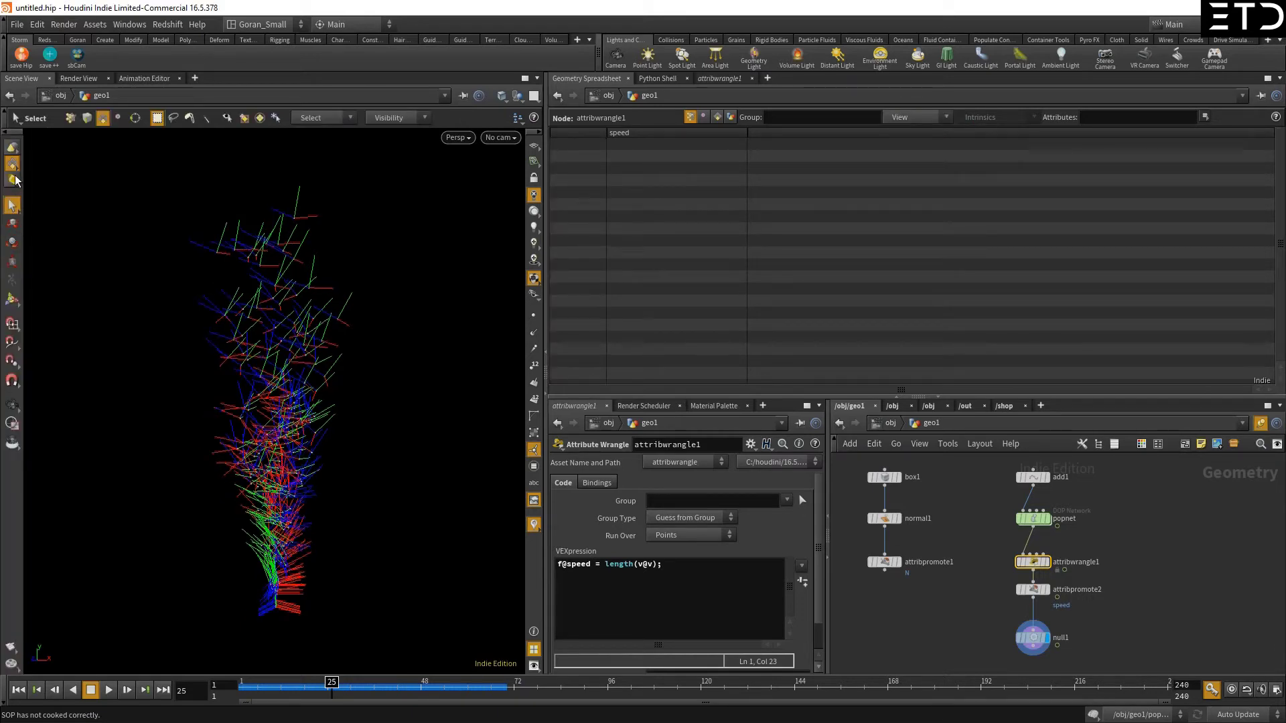
{"action": "left_click", "coordinate": [15, 175]}
{"action": "left_click", "coordinate": [29, 176]}
{"action": "left_click_drag", "start_coordinate": [127, 256], "coordinate": [324, 437]}
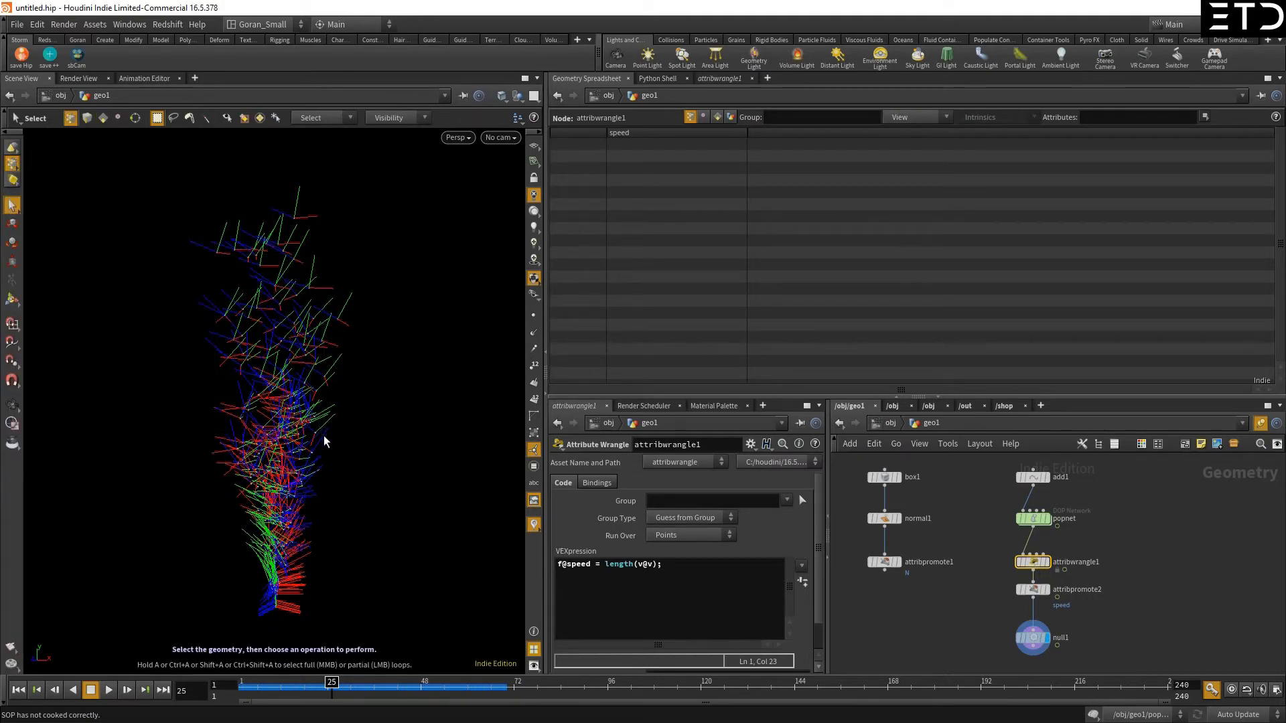
{"action": "left_click", "coordinate": [1049, 565]}
{"action": "left_click_drag", "start_coordinate": [86, 208], "coordinate": [392, 453]}
{"action": "scroll", "coordinate": [758, 294], "scroll_direction": "down", "scroll_amount": 10}
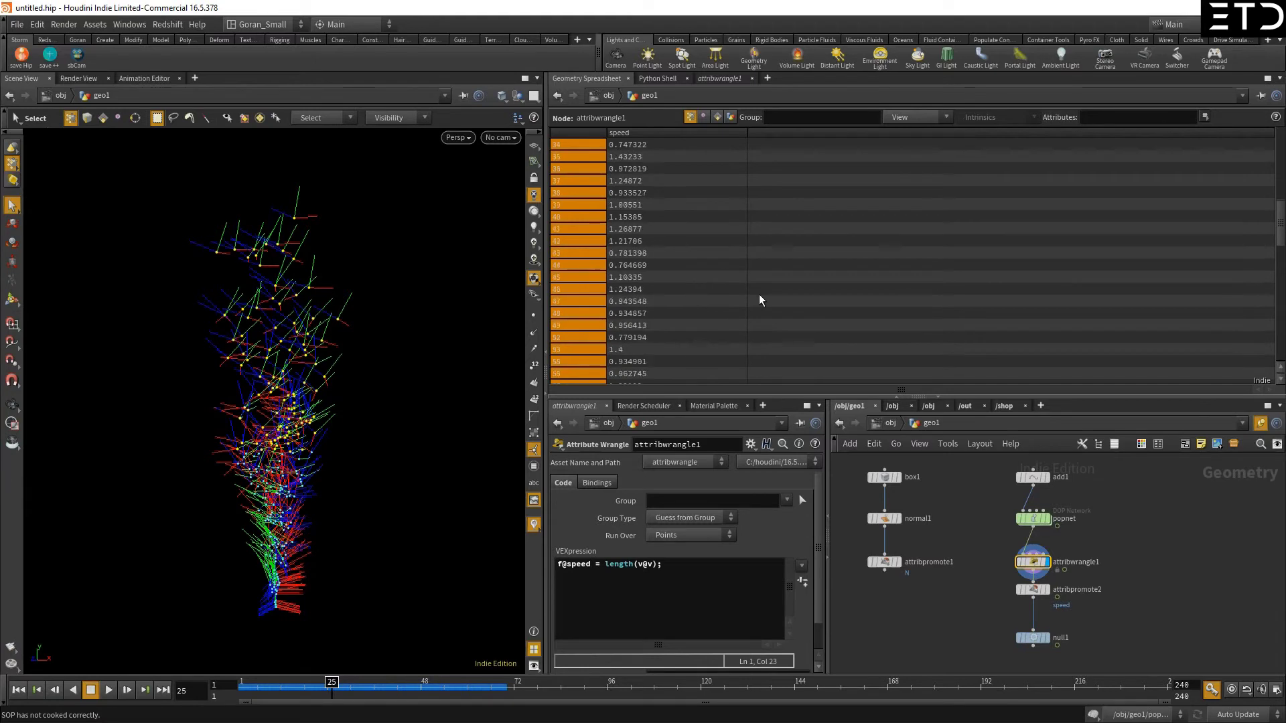
{"action": "scroll", "coordinate": [760, 297], "scroll_direction": "up", "scroll_amount": 10}
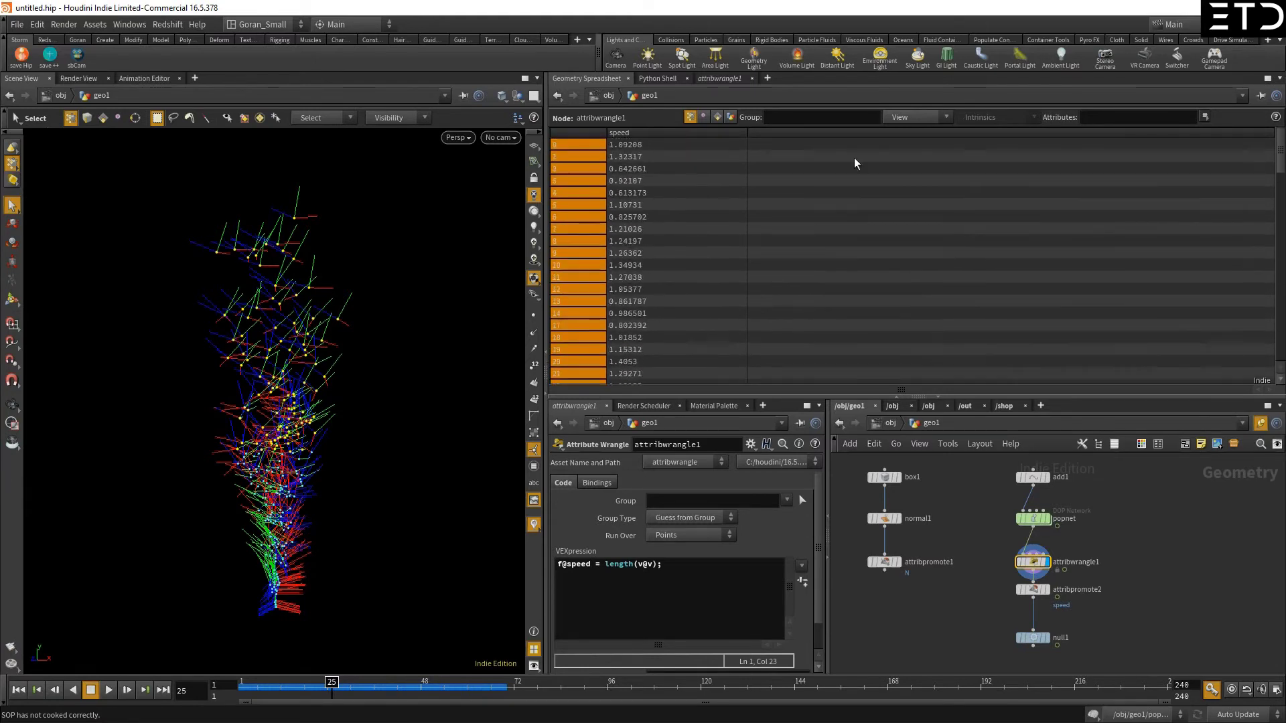
- Turn off Only Show Selected so the spreadsheet lists every point's speed
{"action": "left_click", "coordinate": [903, 117]}
{"action": "left_click", "coordinate": [913, 130]}
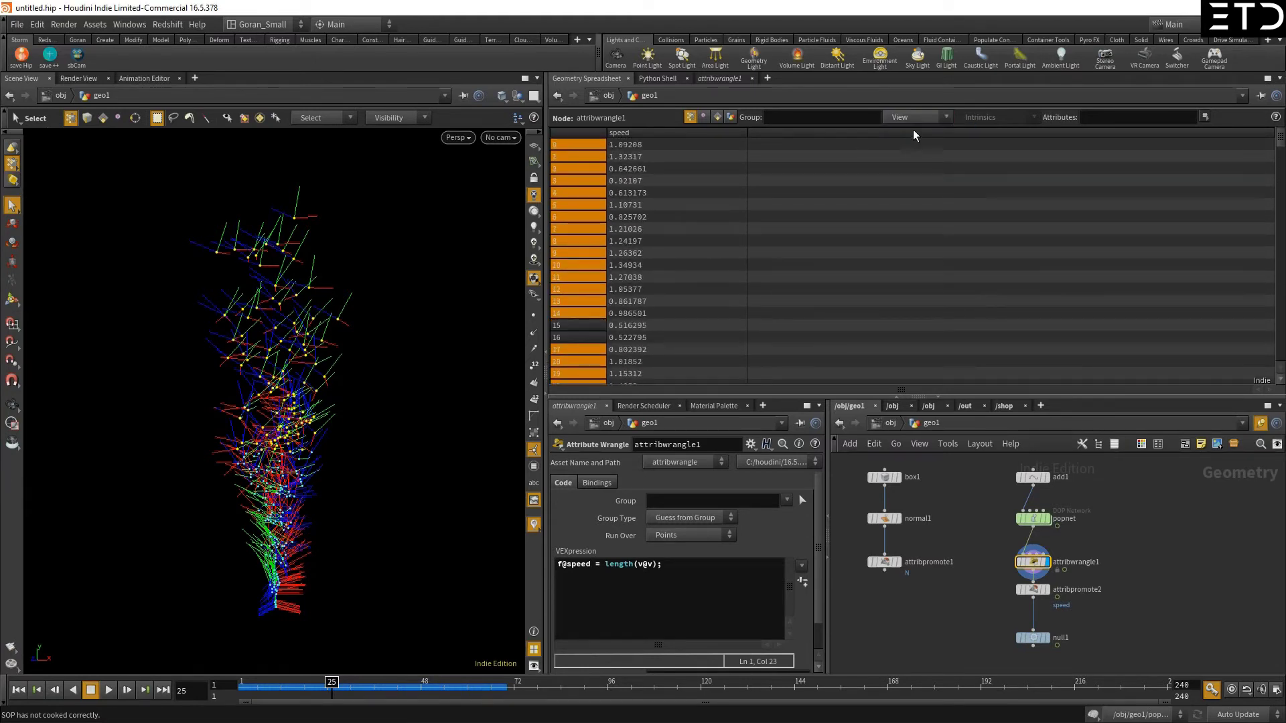
{"action": "scroll", "coordinate": [750, 264], "scroll_direction": "down", "scroll_amount": 15}
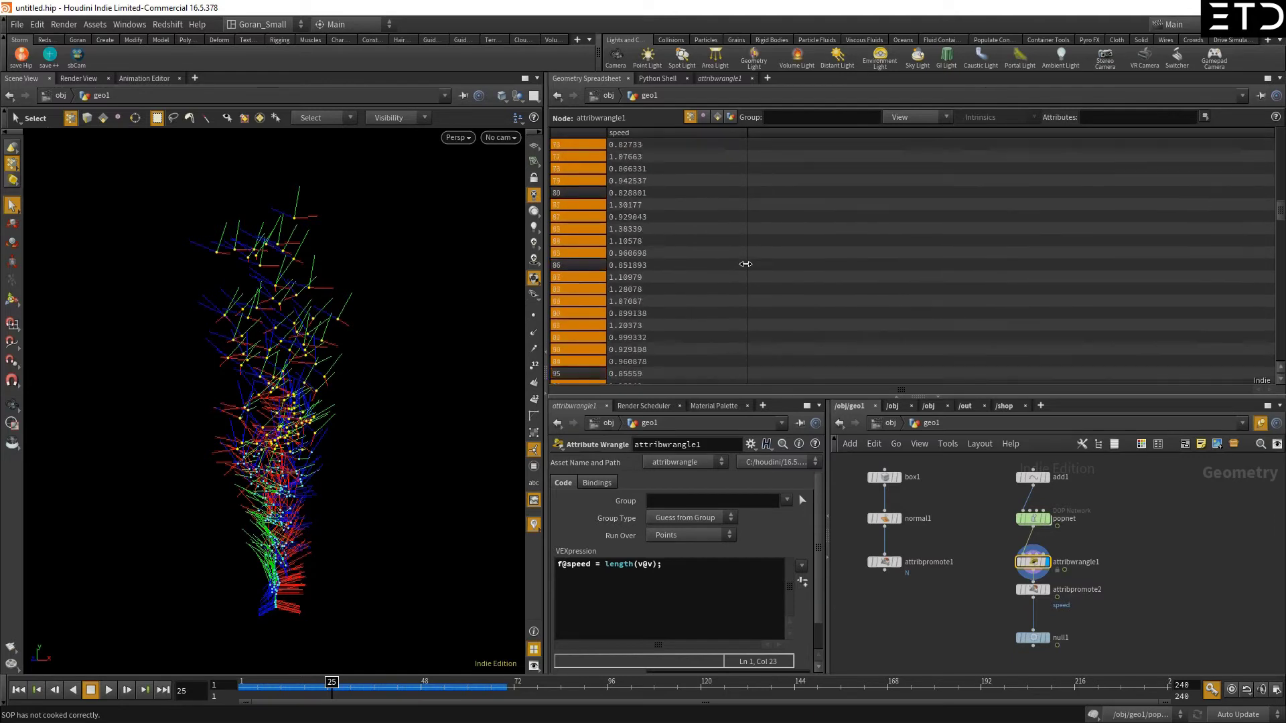
{"action": "scroll", "coordinate": [626, 298], "scroll_direction": "up", "scroll_amount": 5}
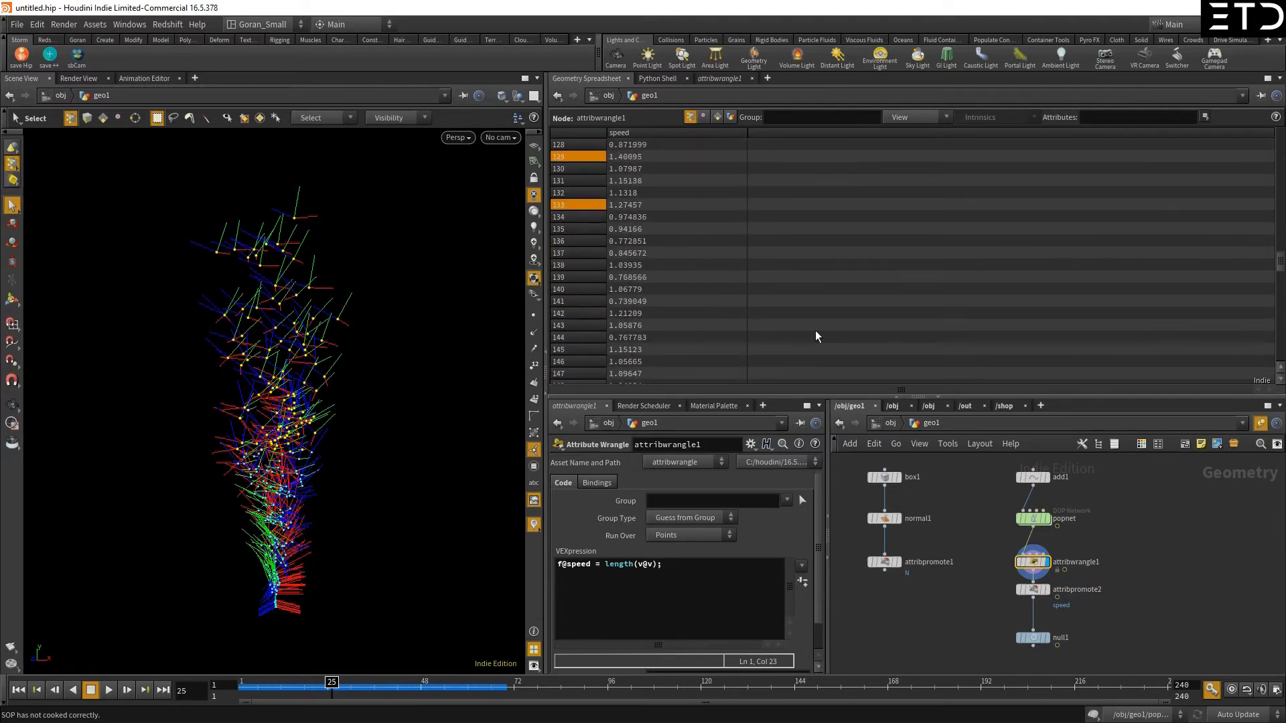
{"action": "scroll", "coordinate": [821, 323], "scroll_direction": "up", "scroll_amount": 8}
{"action": "scroll", "coordinate": [1030, 595], "scroll_direction": "up", "scroll_amount": 2}
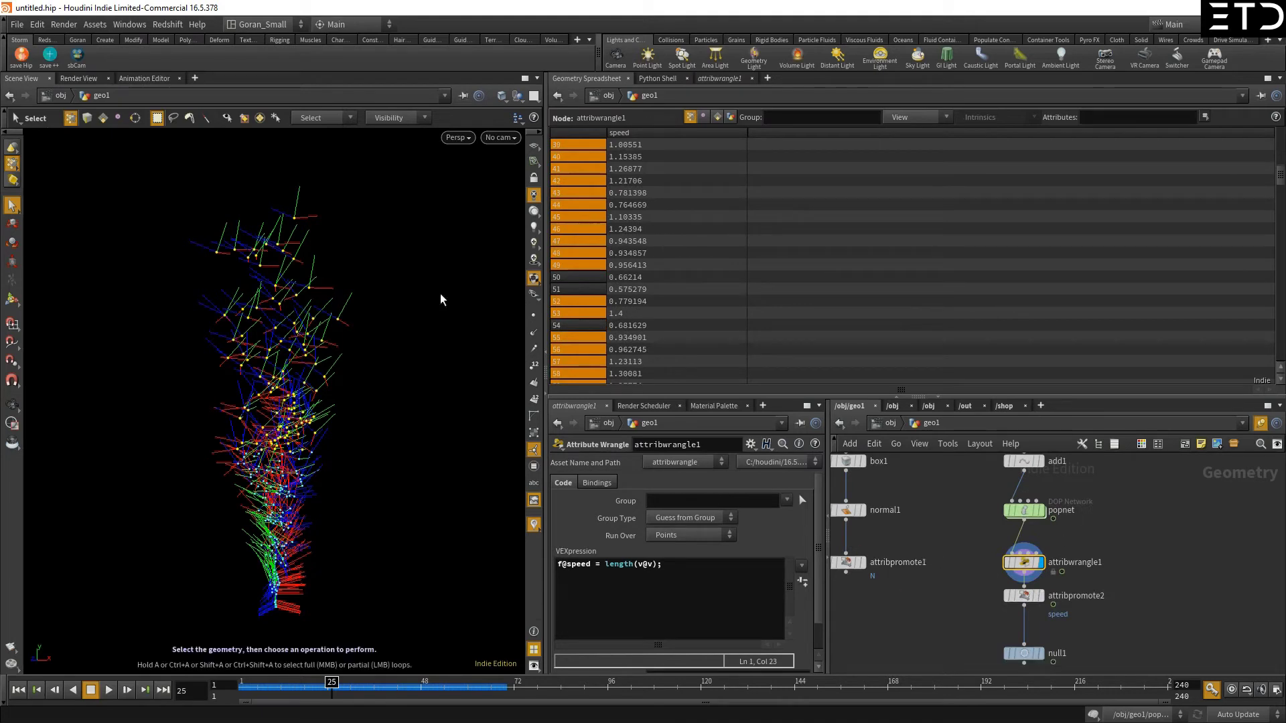
- Resize the panes, tumble the view, and hide the red, green and blue vector lines
{"action": "left_click_drag", "start_coordinate": [708, 397], "coordinate": [713, 438]}
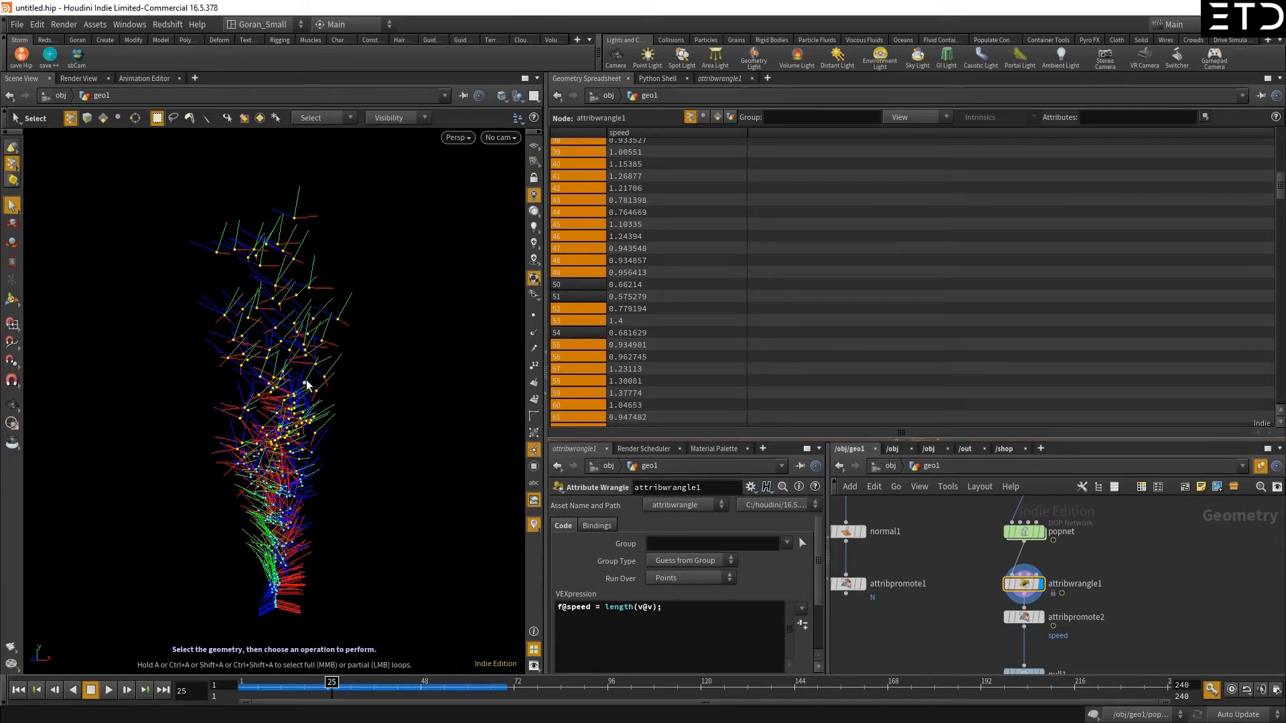
{"action": "key", "text": "Escape"}
{"action": "left_click_drag", "start_coordinate": [307, 385], "coordinate": [244, 362]}
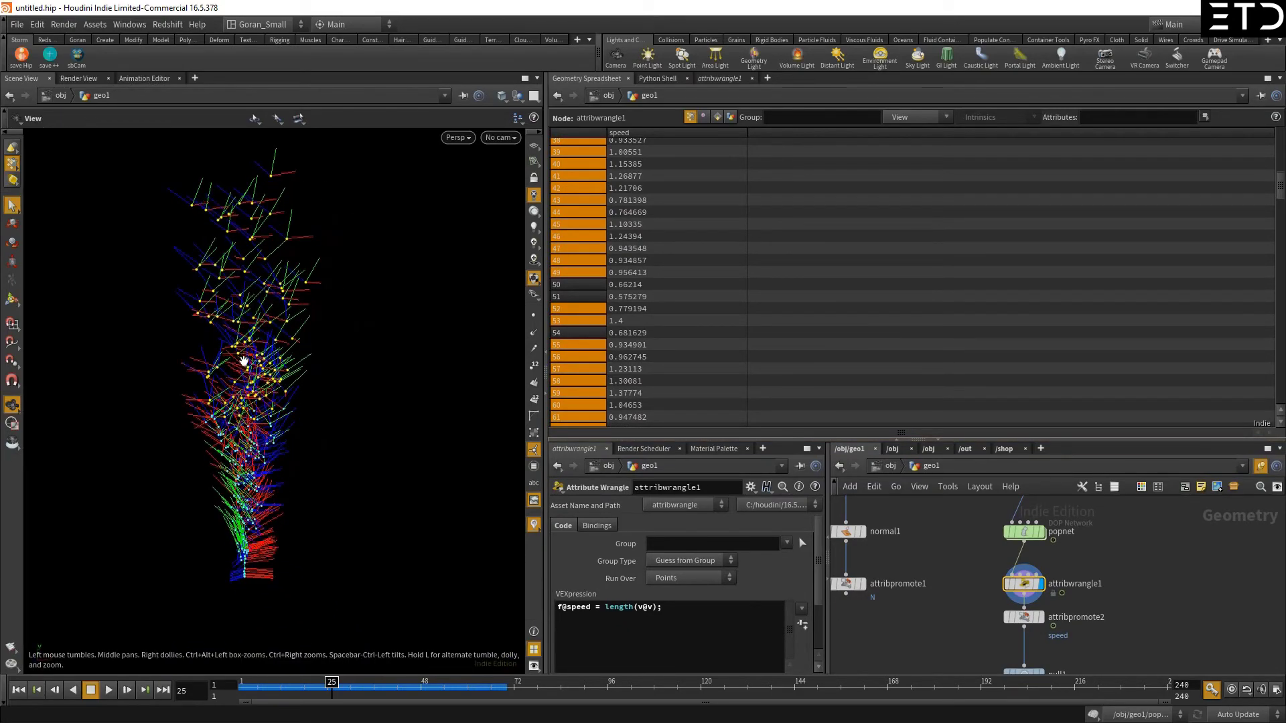
{"action": "scroll", "coordinate": [244, 362], "scroll_direction": "up", "scroll_amount": 5}
{"action": "key", "text": "s"}
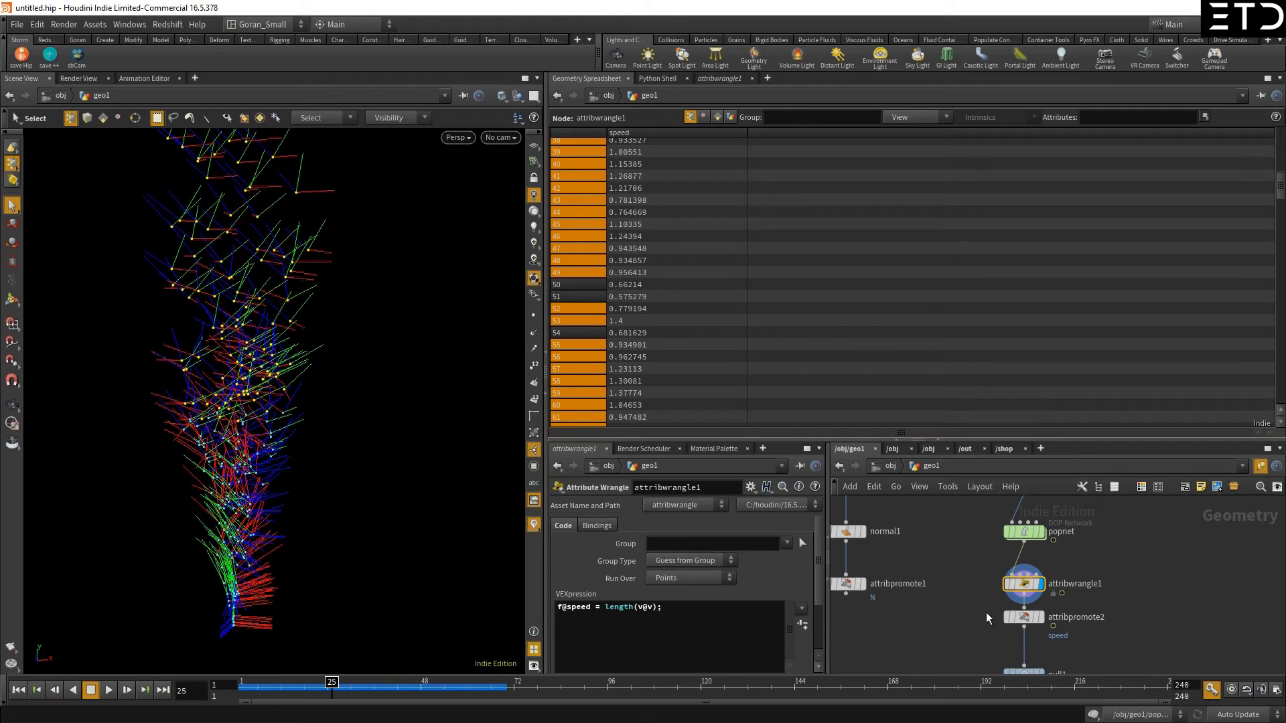
{"action": "scroll", "coordinate": [985, 612], "scroll_direction": "down", "scroll_amount": 3}
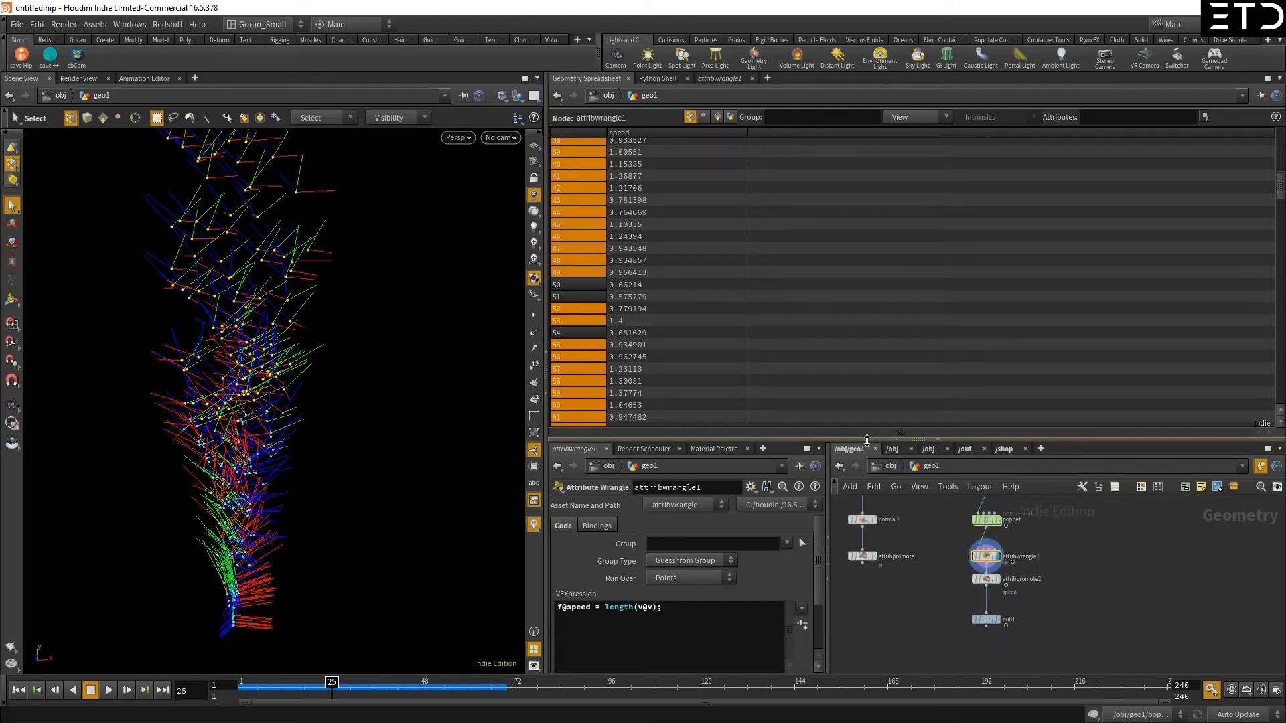
{"action": "left_click_drag", "start_coordinate": [866, 440], "coordinate": [866, 364]}
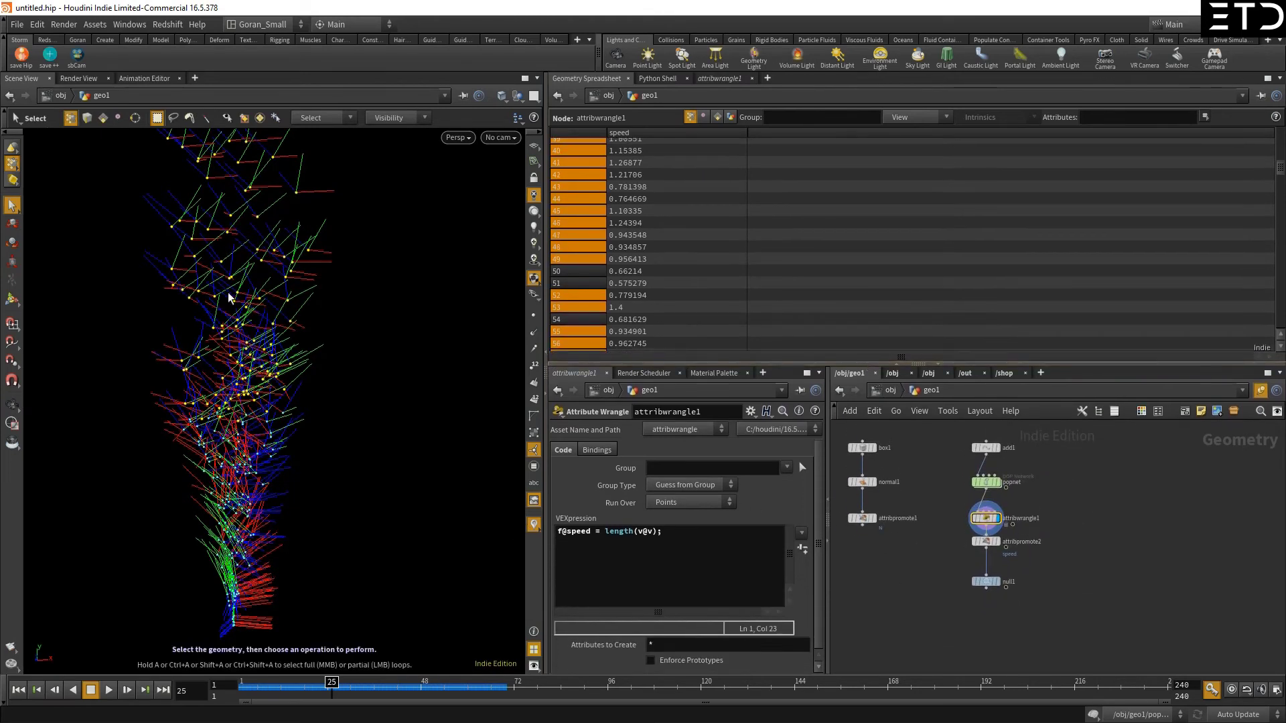
{"action": "left_click", "coordinate": [533, 437]}
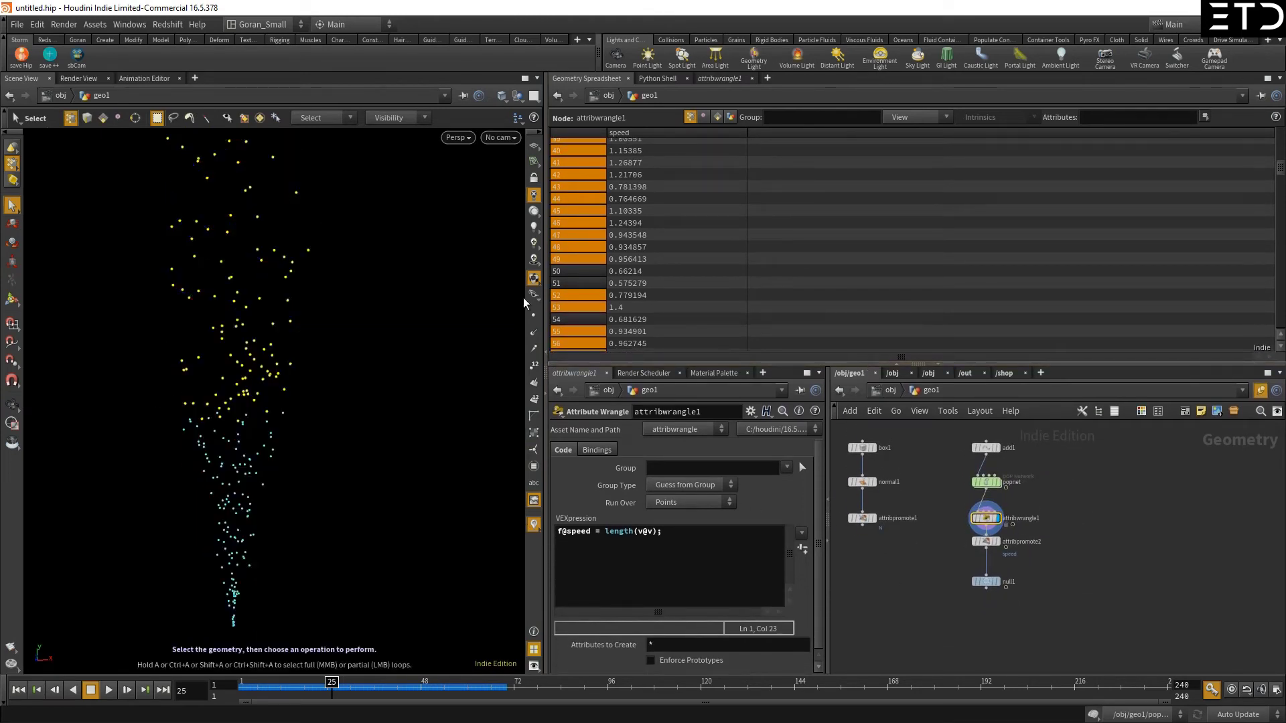
- Add a scene Marker visualizer that labels each particle with its speed attribute
{"action": "left_click", "coordinate": [535, 525]}
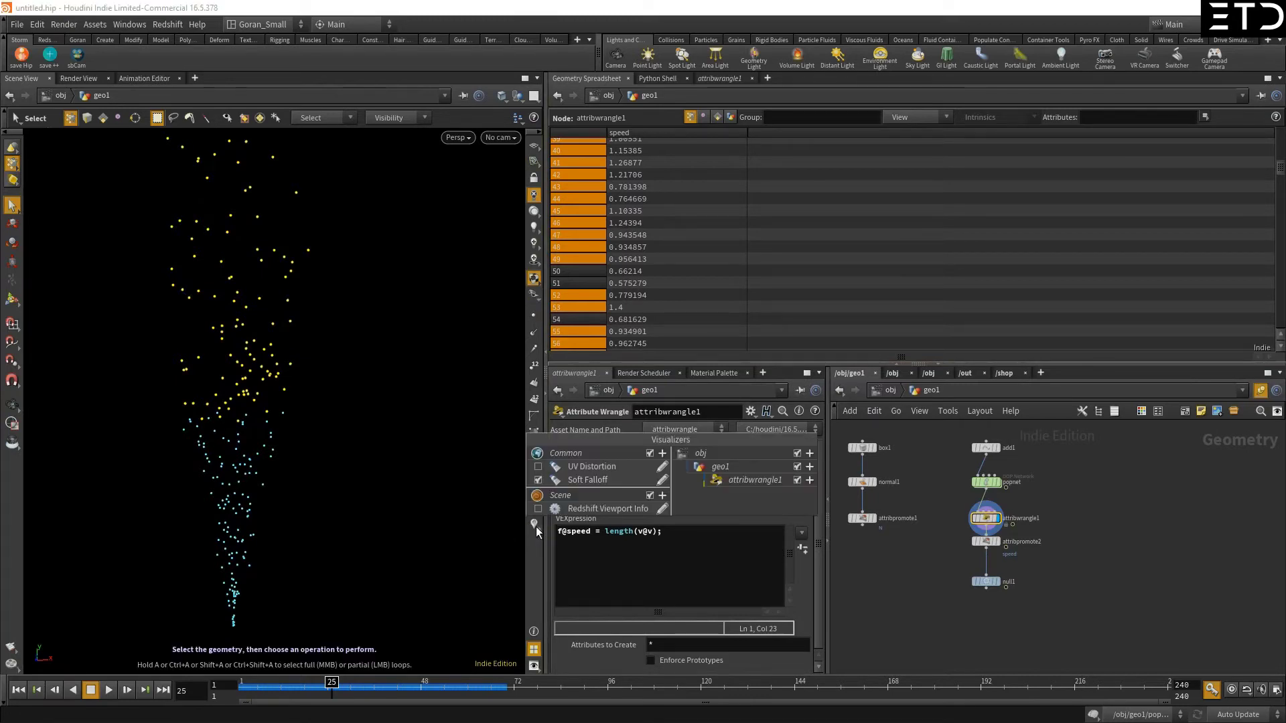
{"action": "left_click", "coordinate": [536, 526]}
{"action": "left_click", "coordinate": [536, 526]}
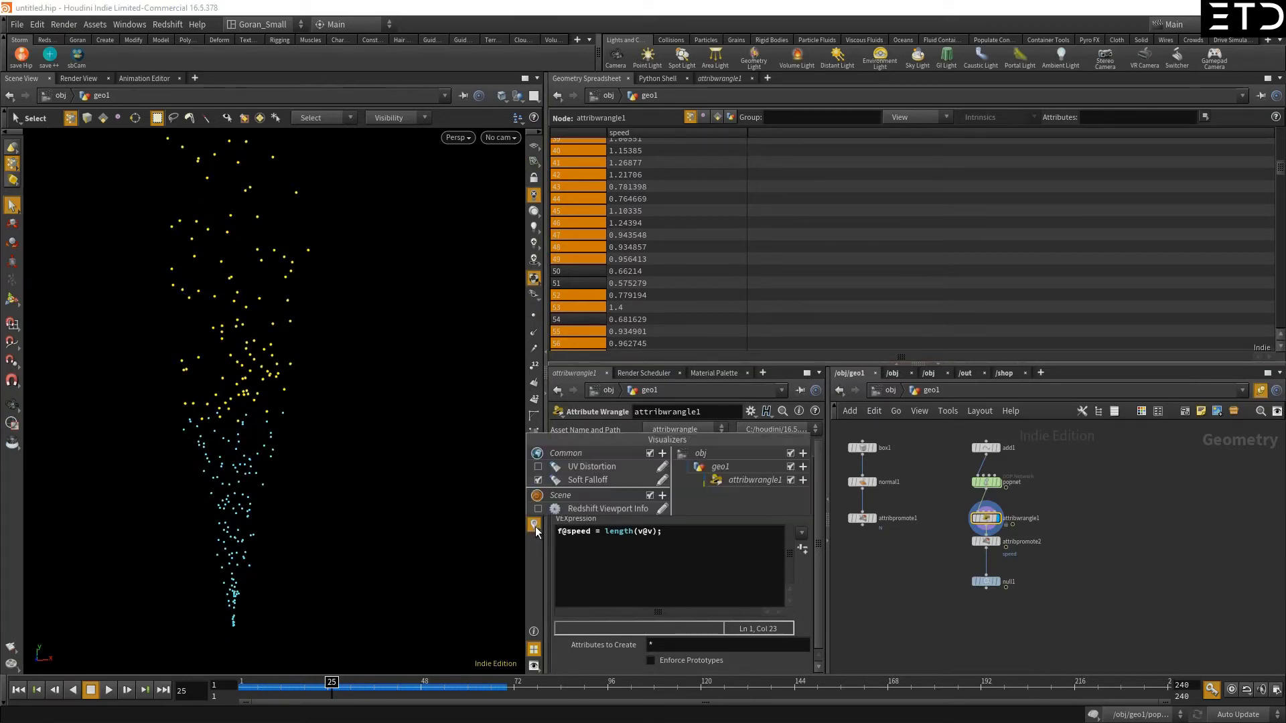
{"action": "left_click", "coordinate": [662, 497]}
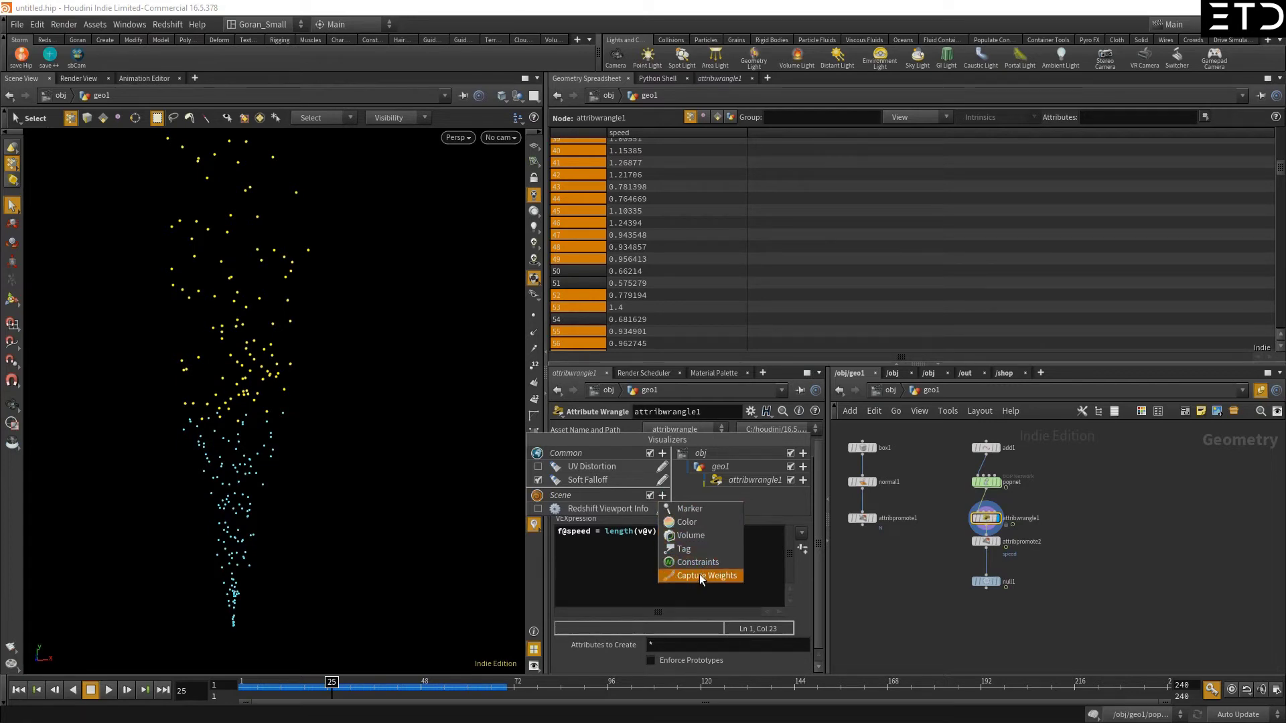
{"action": "left_click", "coordinate": [690, 512]}
{"action": "mouse_move", "coordinate": [690, 311]}
{"action": "left_mouse_down"}
{"action": "mouse_move", "coordinate": [841, 178]}
{"action": "mouse_move", "coordinate": [963, 136]}
{"action": "mouse_move", "coordinate": [862, 142]}
{"action": "left_mouse_up"}
{"action": "left_click", "coordinate": [819, 315]}
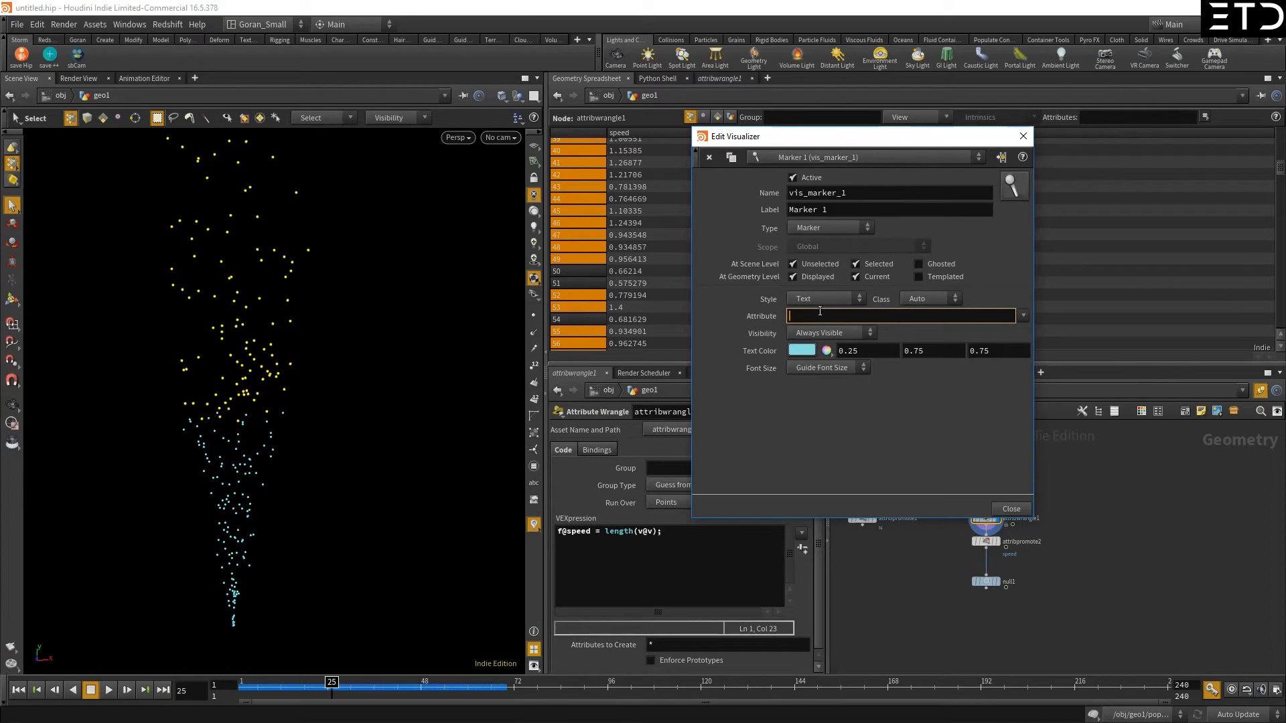
{"action": "type", "text": "speed"}
{"action": "key", "text": "Return"}
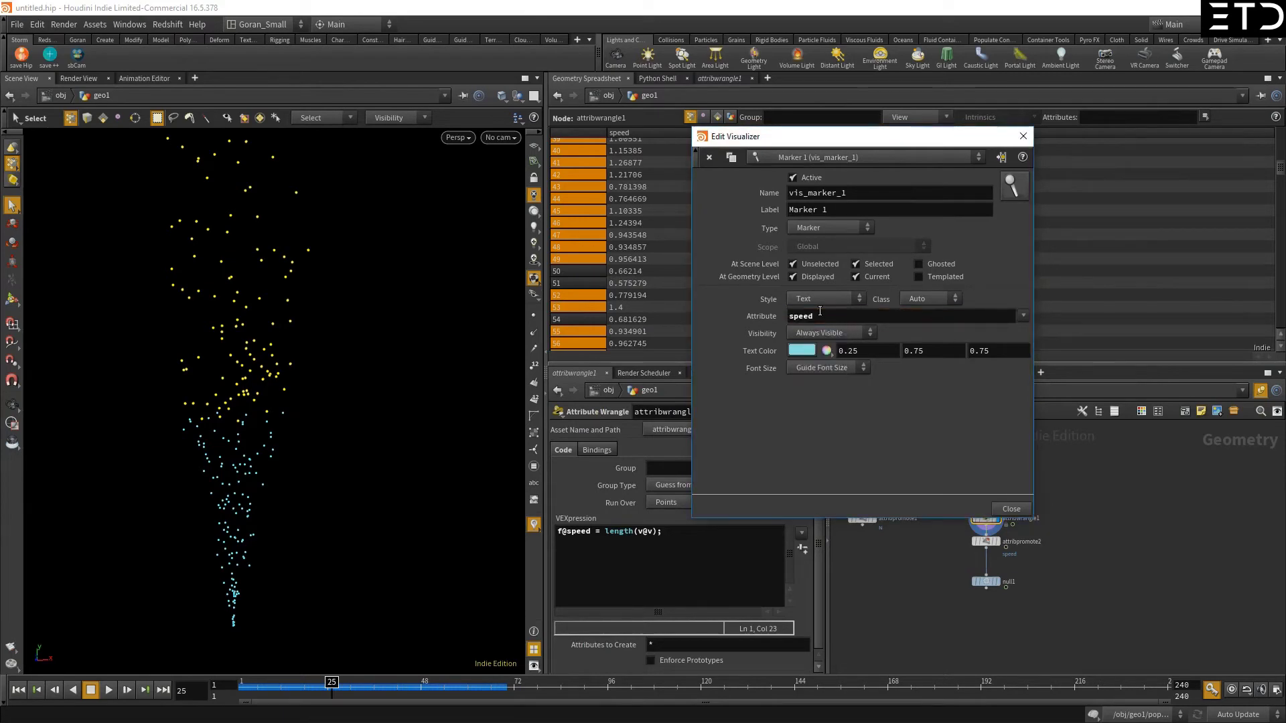
- Tumble the point cloud to inspect the speed labels from different angles
{"action": "key", "text": "Escape"}
{"action": "left_click_drag", "start_coordinate": [131, 369], "coordinate": [299, 402]}
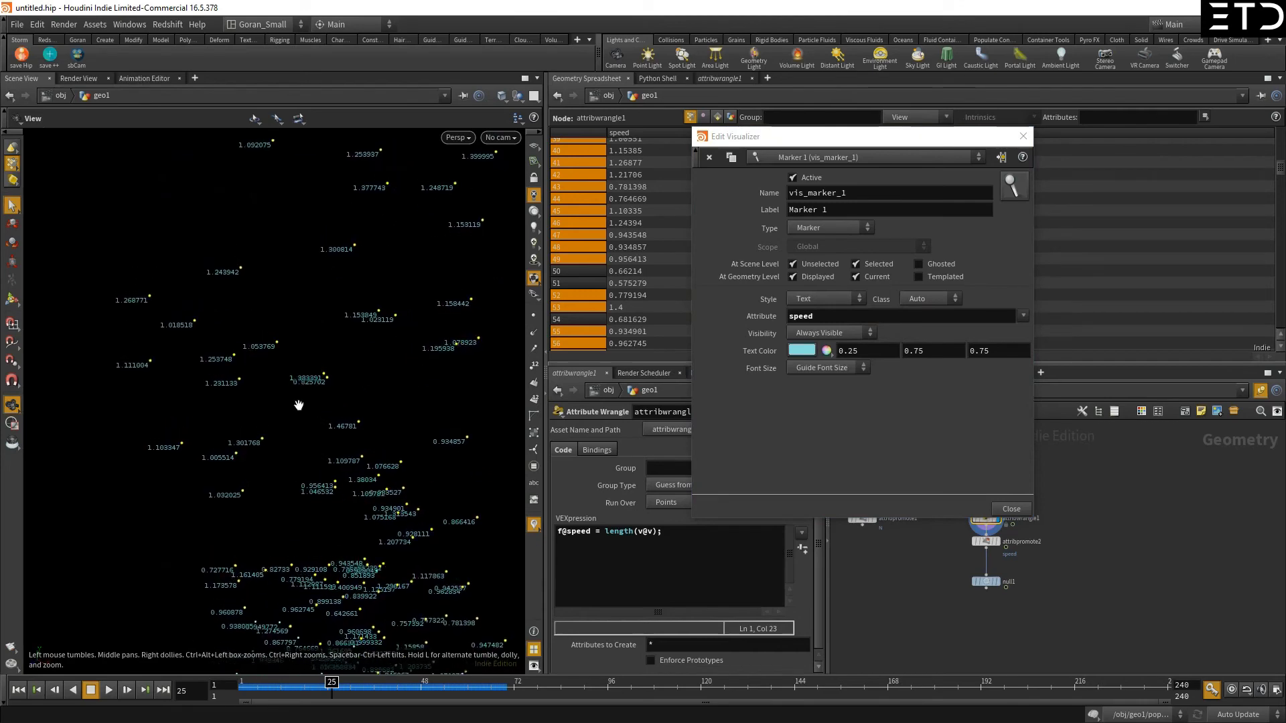
{"action": "key", "text": "s"}
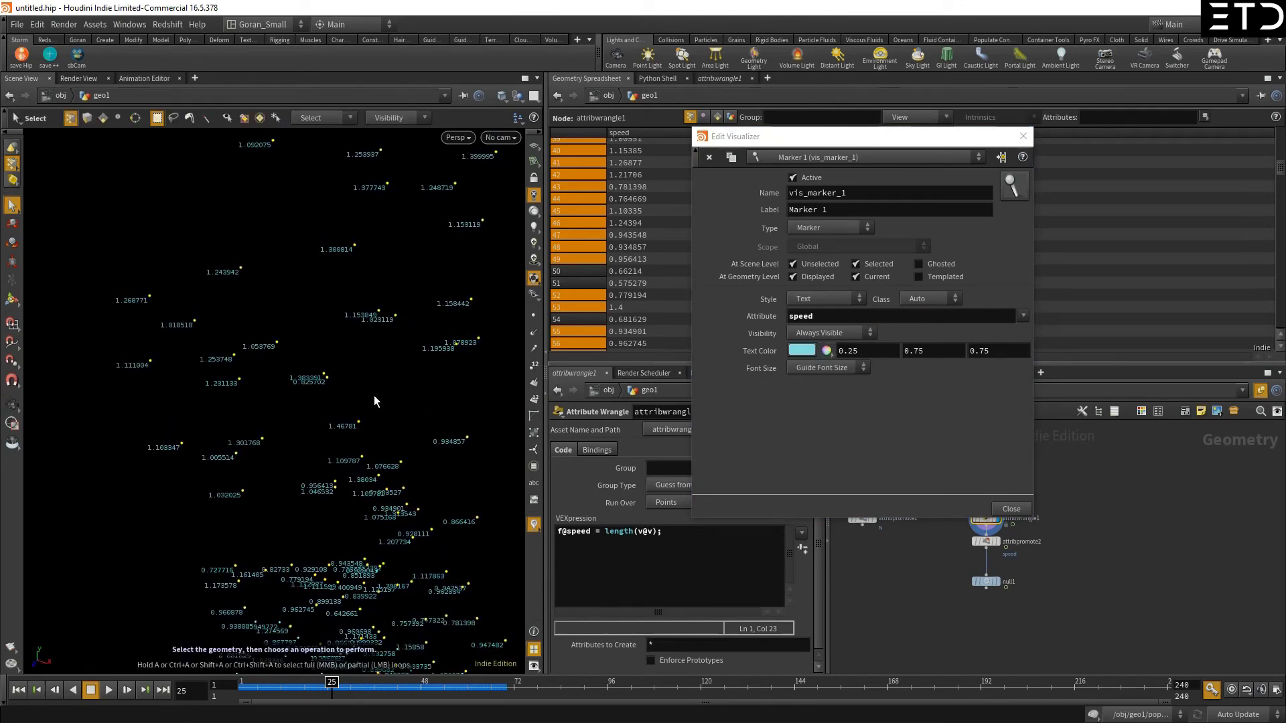
{"action": "left_click_drag", "start_coordinate": [374, 400], "coordinate": [253, 398]}
{"action": "right_click", "coordinate": [278, 403]}
{"action": "left_click", "coordinate": [253, 390]}
{"action": "left_click", "coordinate": [533, 524]}
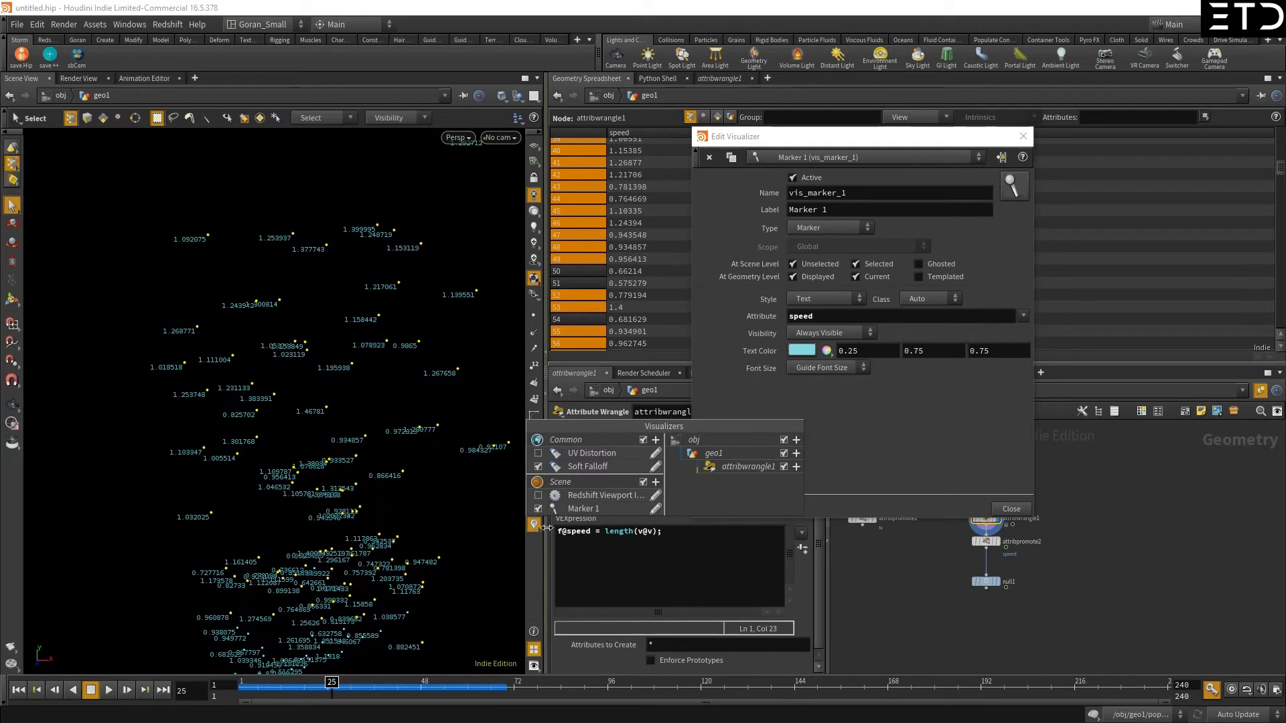
{"action": "left_click", "coordinate": [656, 482]}
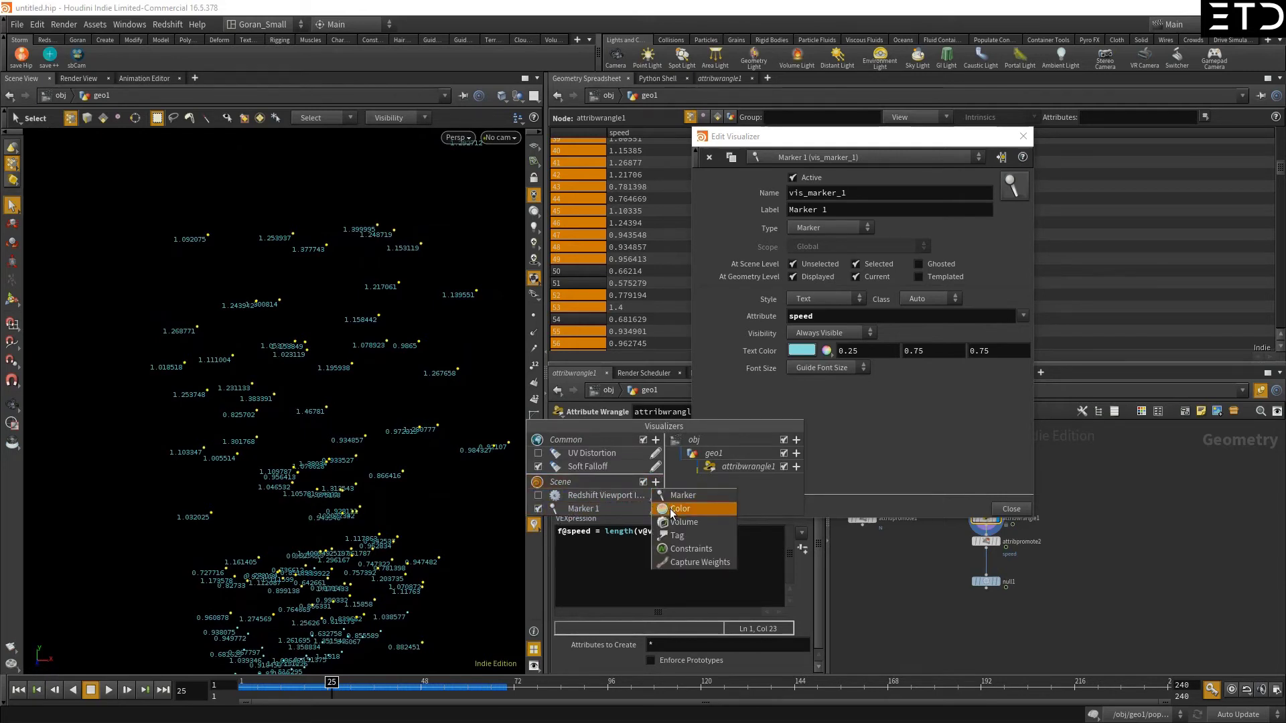
- Add a Color visualizer using Ramped Attribute colouring driven by speed
{"action": "left_click", "coordinate": [672, 510]}
{"action": "left_click", "coordinate": [815, 300]}
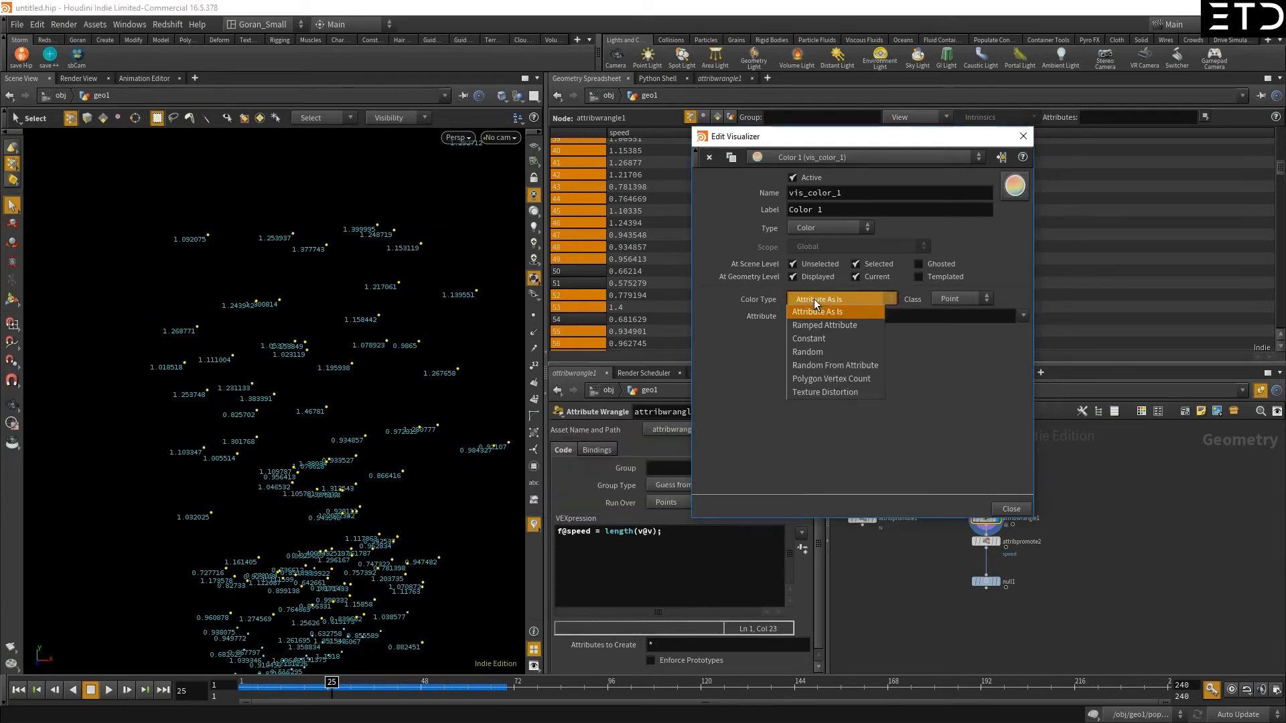
{"action": "left_click", "coordinate": [822, 325]}
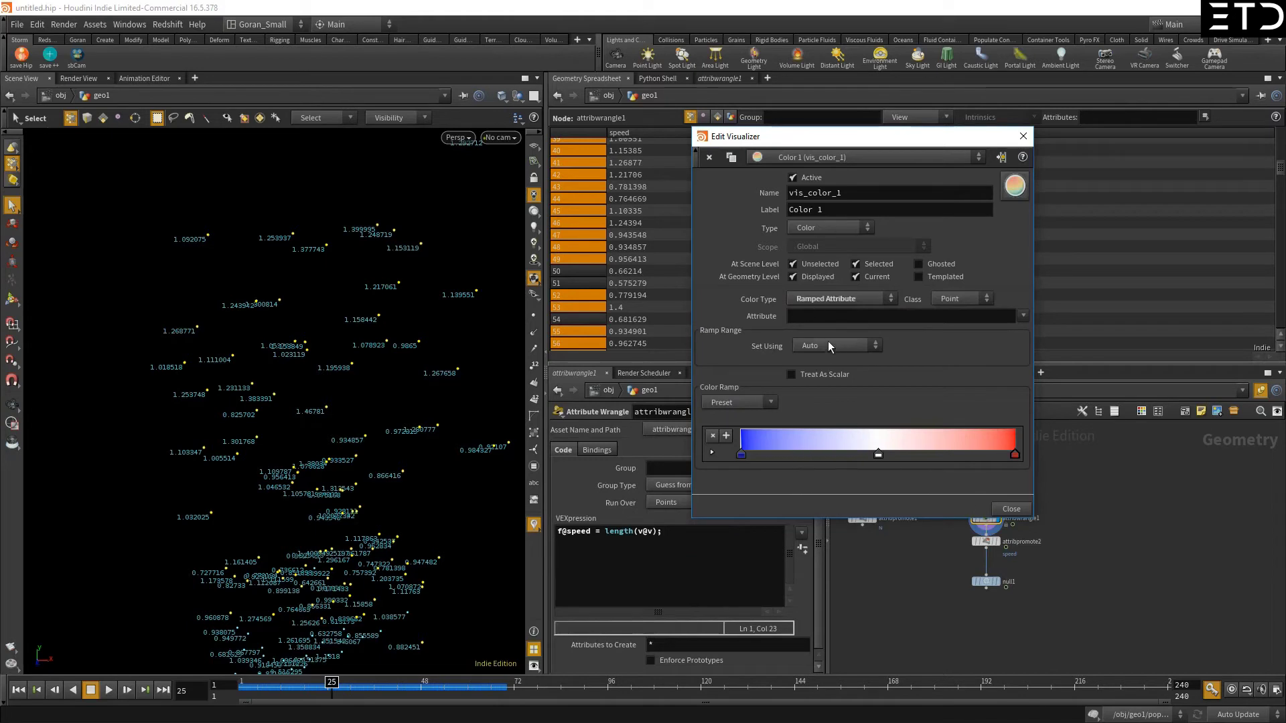
{"action": "left_click", "coordinate": [803, 316]}
{"action": "type", "text": "speed"}
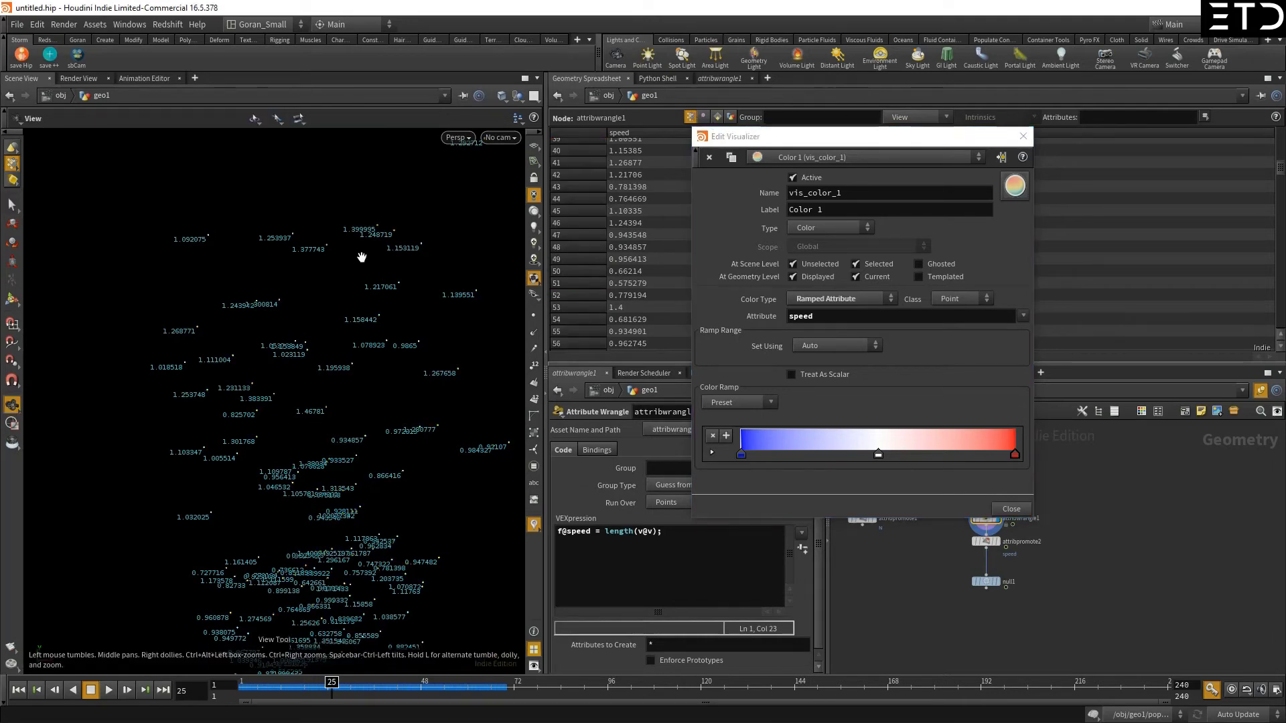
- Raise the particle point size to 6.14 in the viewport display options
{"action": "key", "text": "d"}
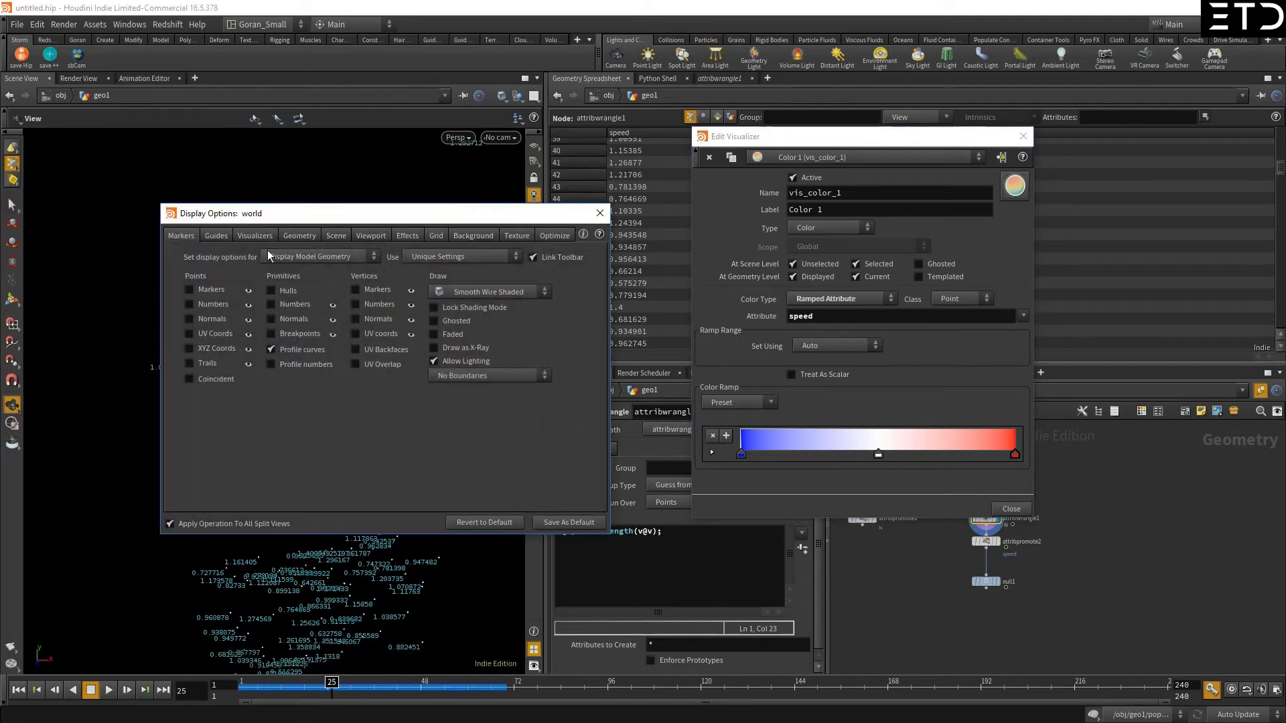
{"action": "left_click", "coordinate": [287, 235]}
{"action": "left_click_drag", "start_coordinate": [293, 420], "coordinate": [322, 420]}
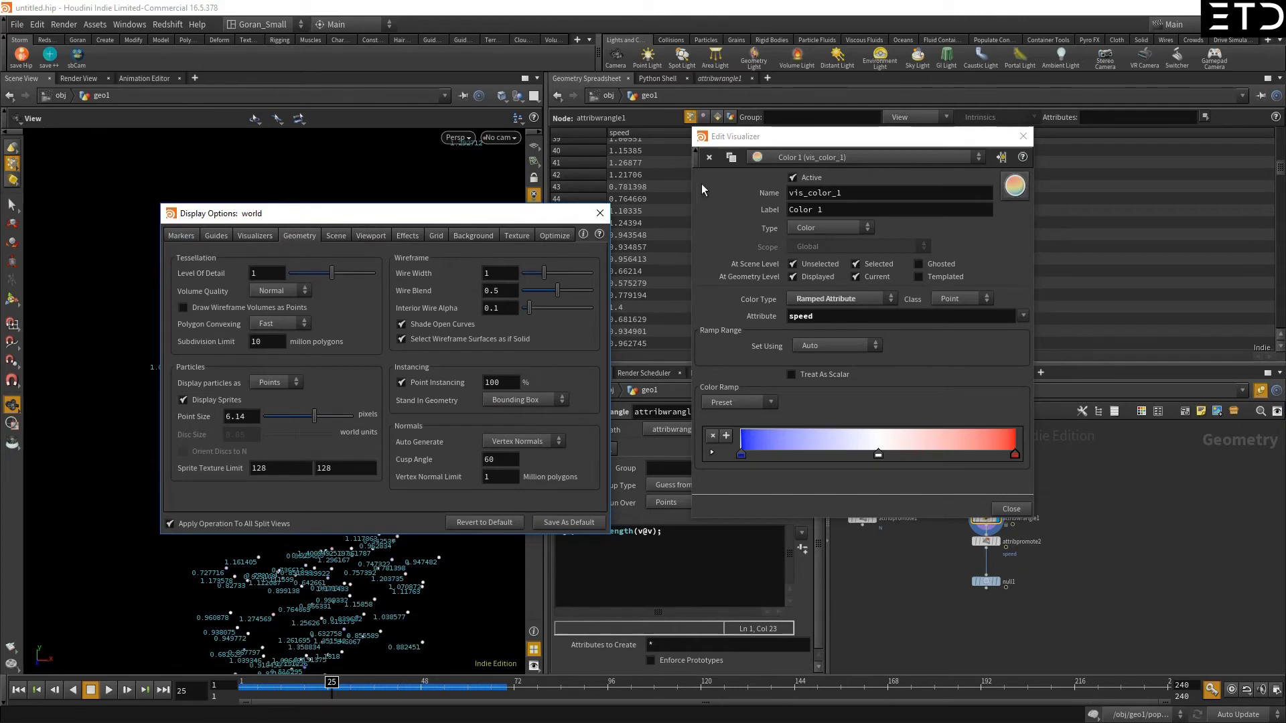
{"action": "left_click", "coordinate": [599, 213]}
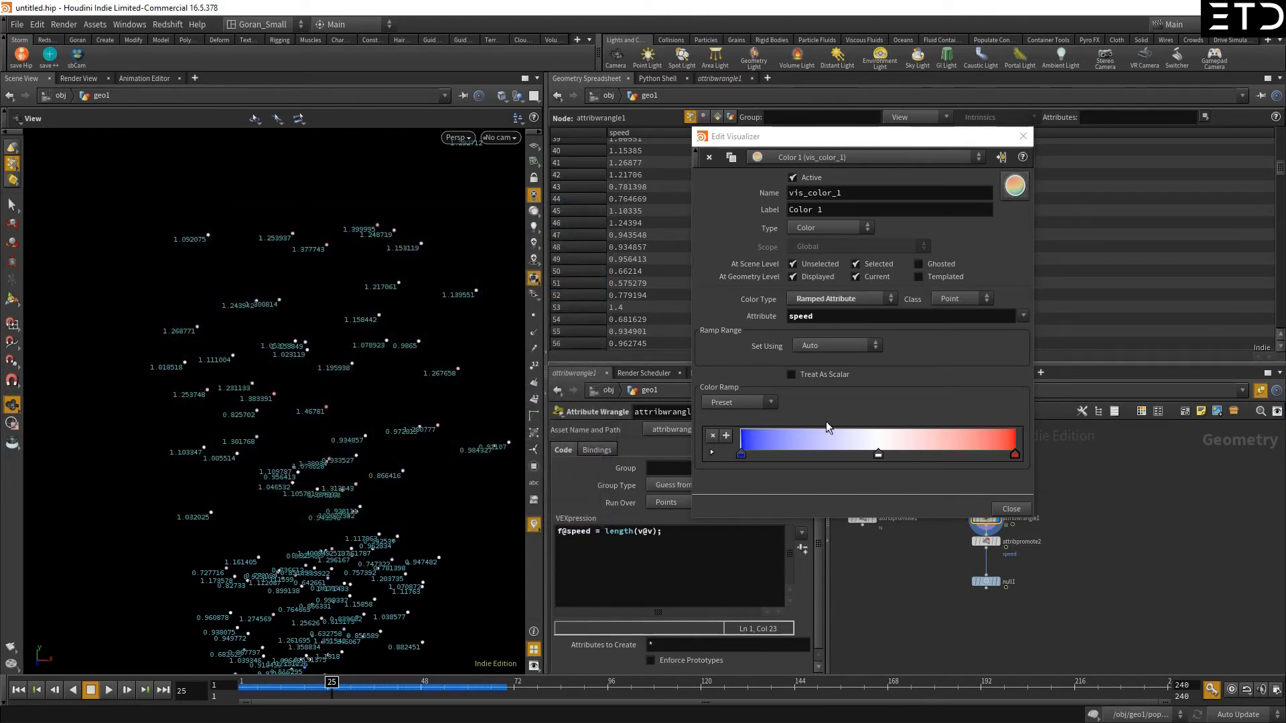
- Delete the ramp's white middle key and hide the Marker 1 speed text labels, checking at frame 39
{"action": "left_click", "coordinate": [878, 456], "text": "ctrl"}
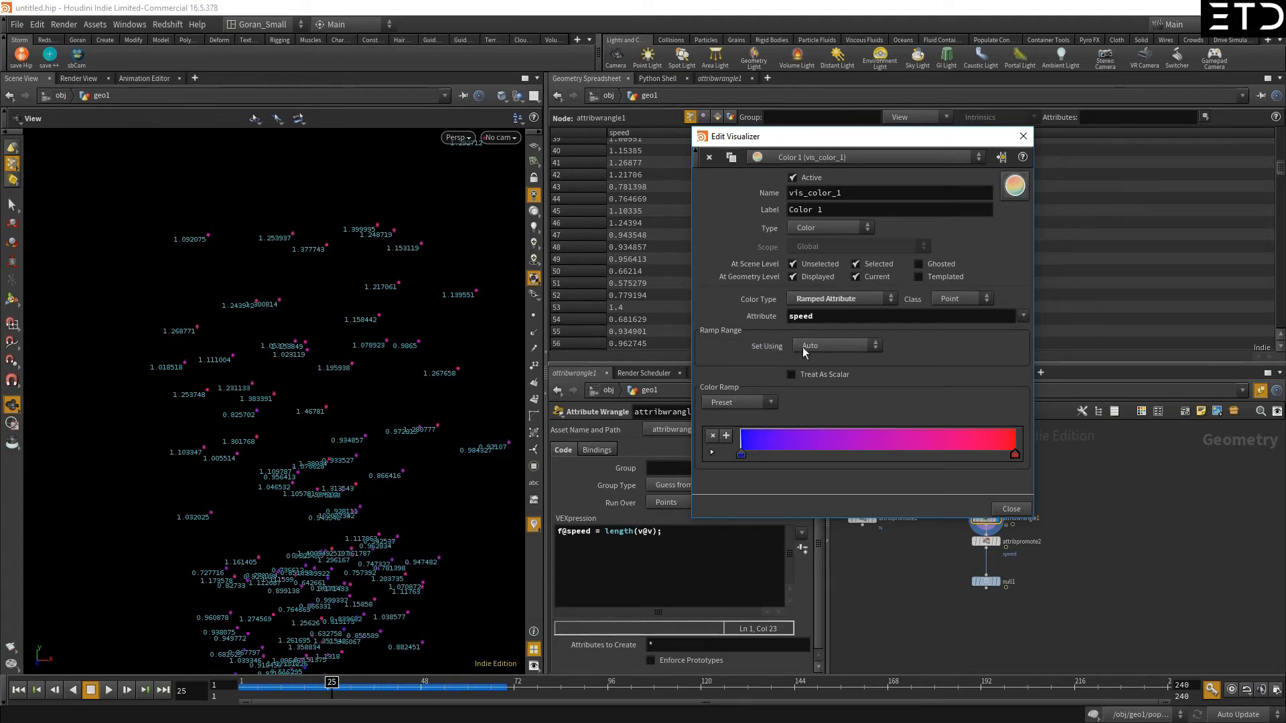
{"action": "left_click_drag", "start_coordinate": [324, 436], "coordinate": [254, 409]}
{"action": "left_click", "coordinate": [535, 525]}
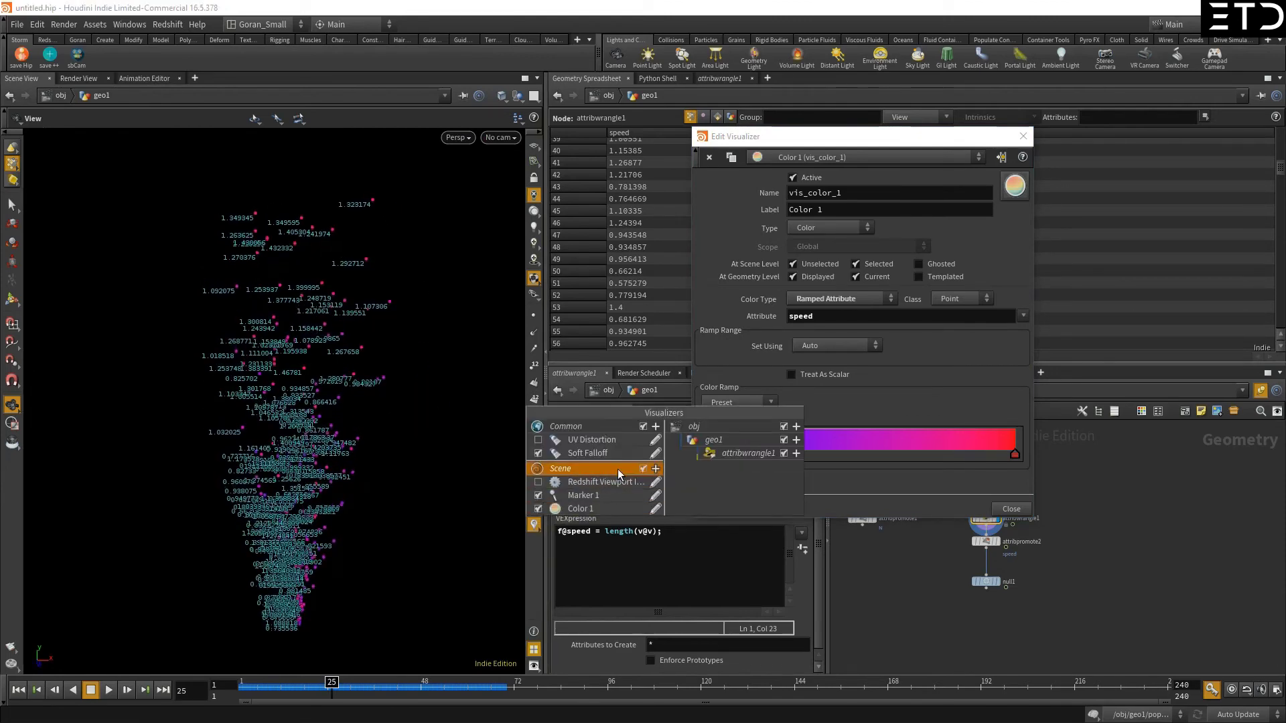
{"action": "left_click", "coordinate": [539, 495]}
{"action": "left_click_drag", "start_coordinate": [305, 487], "coordinate": [273, 480]}
{"action": "left_click_drag", "start_coordinate": [338, 681], "coordinate": [387, 683]}
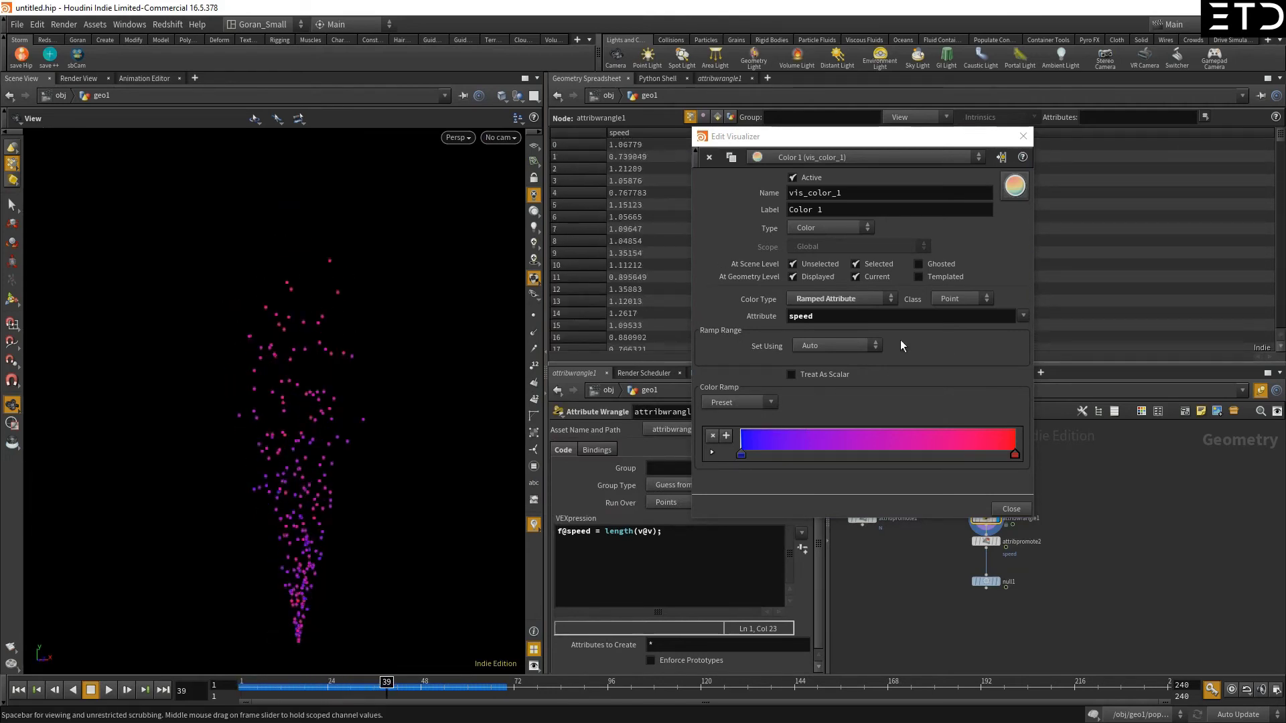
{"action": "left_click", "coordinate": [817, 347]}
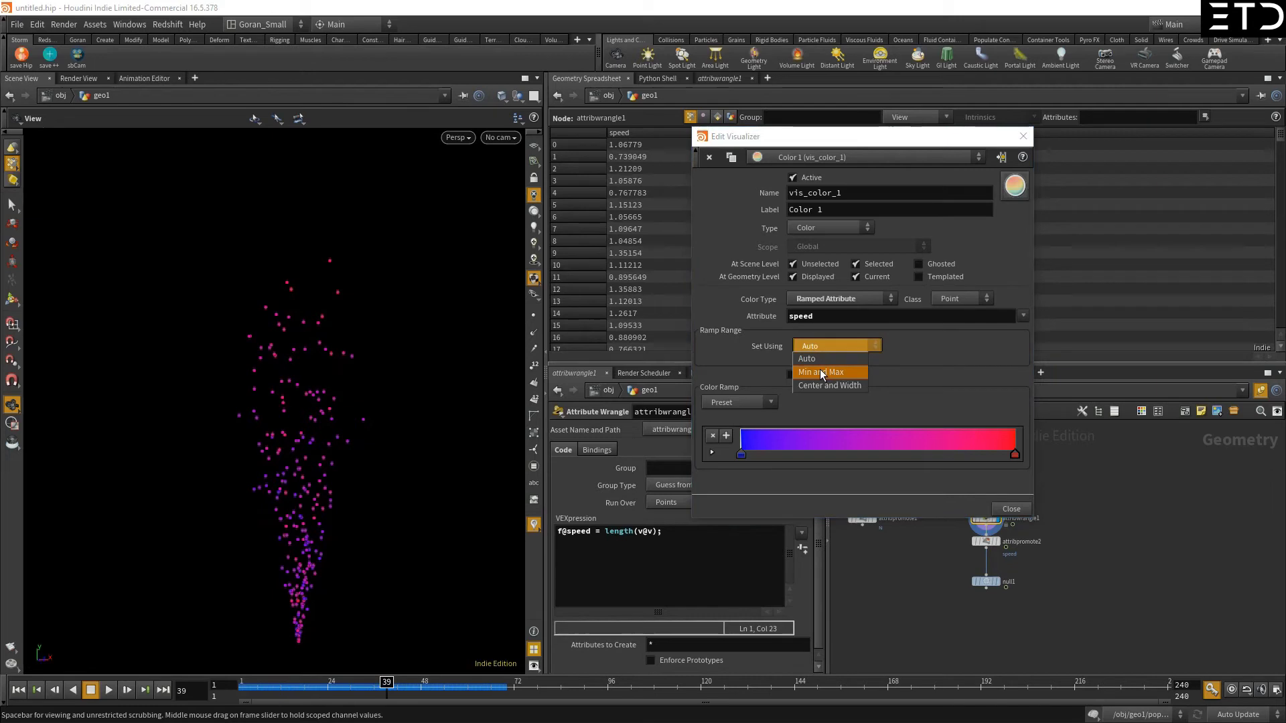
- Try a Min and Max ramp range with minimum 0.708, then revert to an automatic range
{"action": "left_click", "coordinate": [822, 372]}
{"action": "left_click_drag", "start_coordinate": [861, 362], "coordinate": [973, 383]}
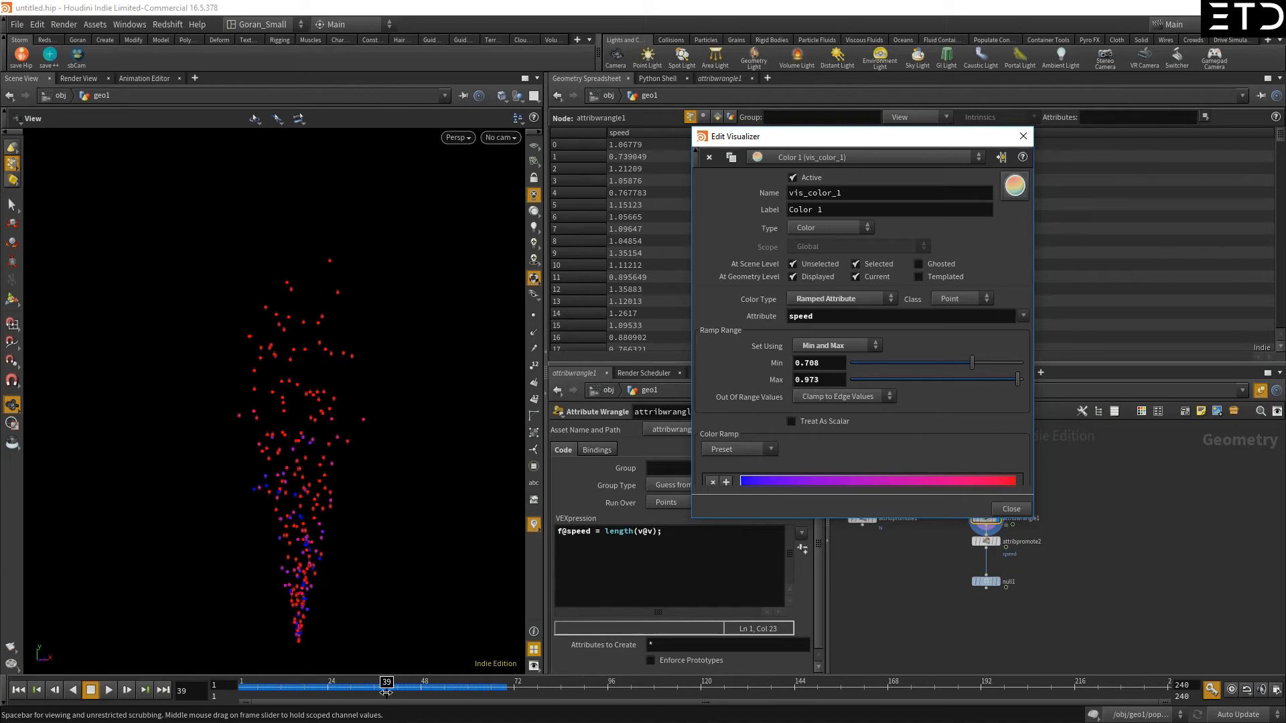
{"action": "mouse_move", "coordinate": [386, 692]}
{"action": "left_mouse_down"}
{"action": "mouse_move", "coordinate": [249, 689]}
{"action": "mouse_move", "coordinate": [436, 684]}
{"action": "mouse_move", "coordinate": [410, 683]}
{"action": "left_mouse_up"}
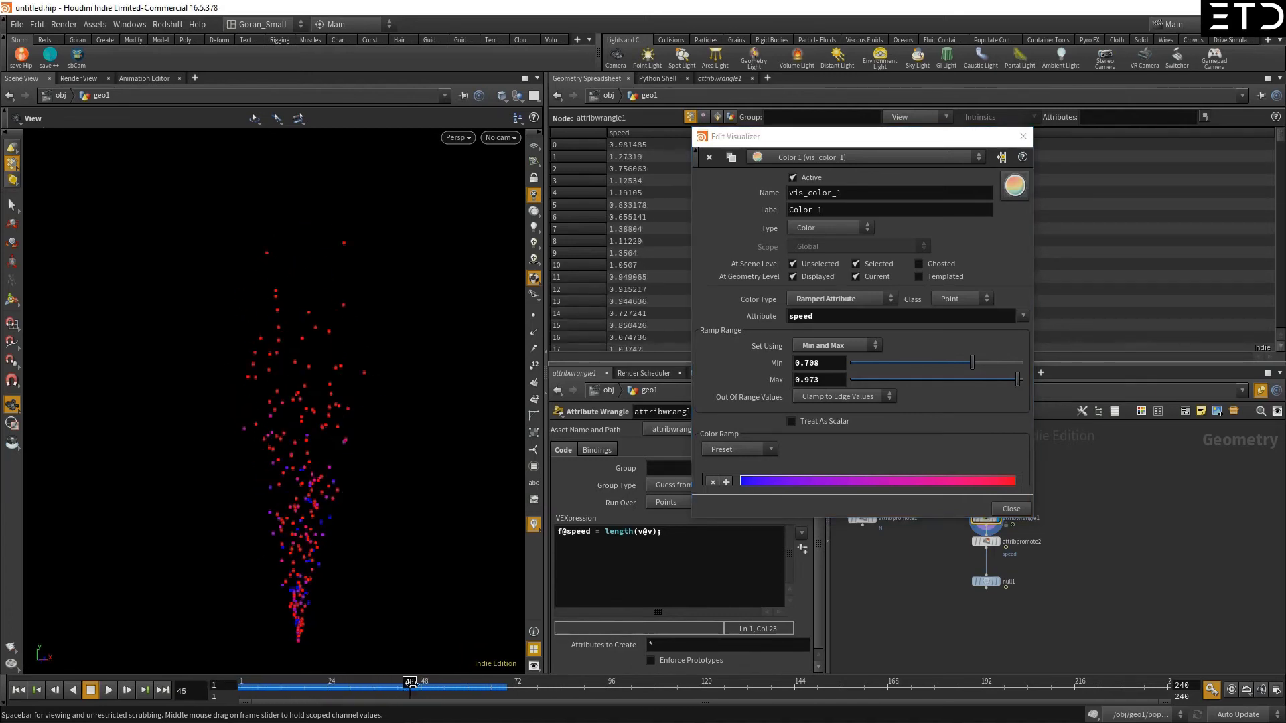
{"action": "left_click", "coordinate": [841, 347]}
{"action": "left_click", "coordinate": [834, 360]}
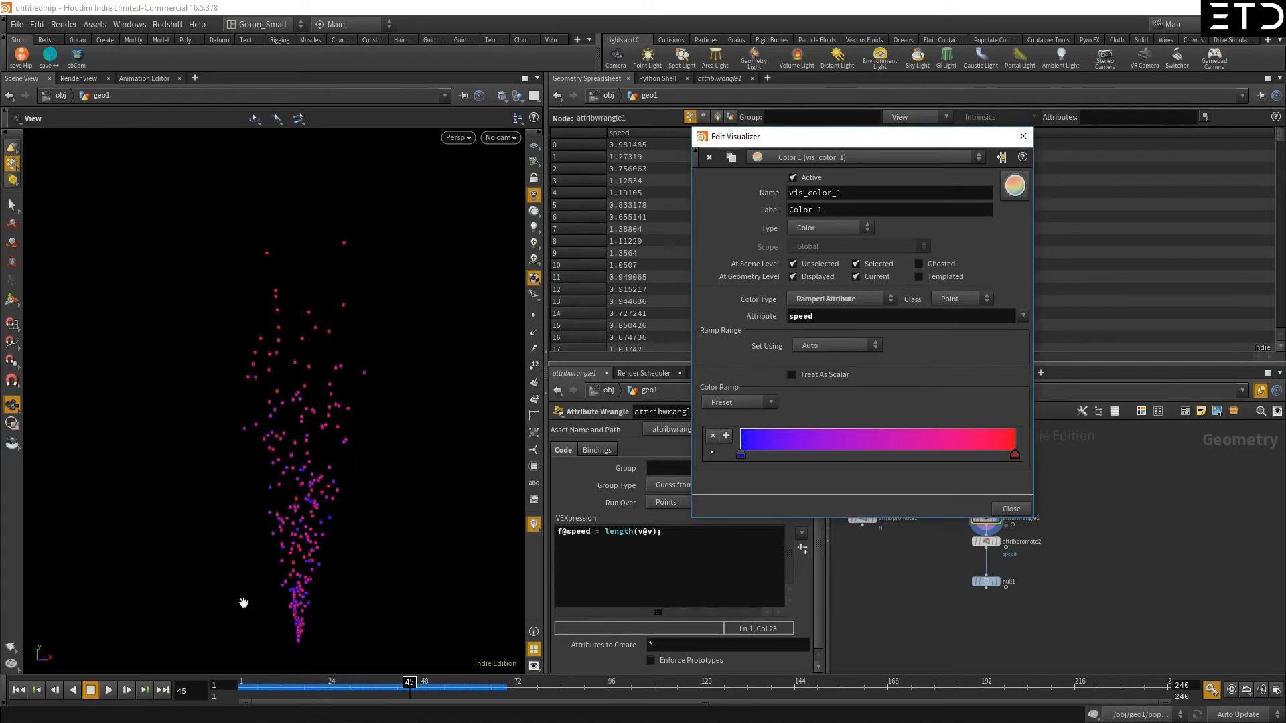
{"action": "left_click_drag", "start_coordinate": [406, 684], "coordinate": [379, 683]}
- Set the ramp range back to Min and Max, from 0.774 to 0.992, viewed at frame 31
{"action": "left_click", "coordinate": [805, 345]}
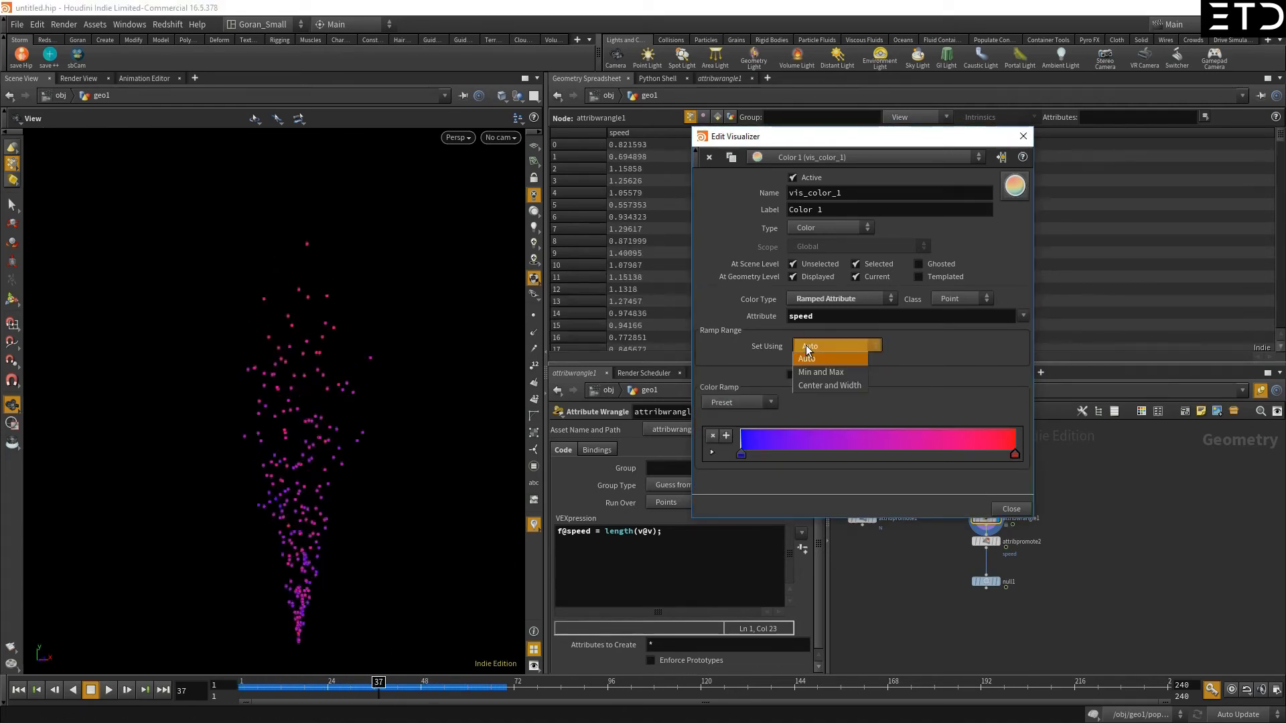
{"action": "left_click", "coordinate": [832, 374]}
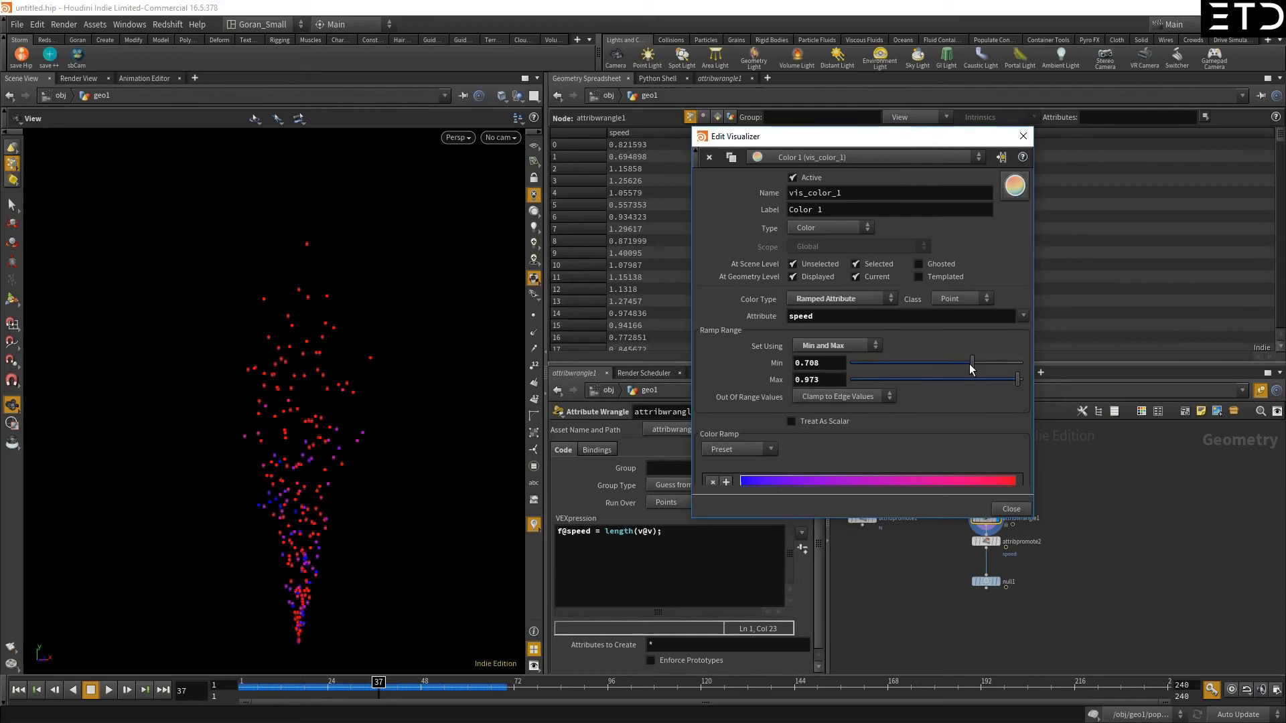
{"action": "left_click_drag", "start_coordinate": [991, 367], "coordinate": [1020, 381]}
{"action": "left_click_drag", "start_coordinate": [387, 700], "coordinate": [355, 698]}
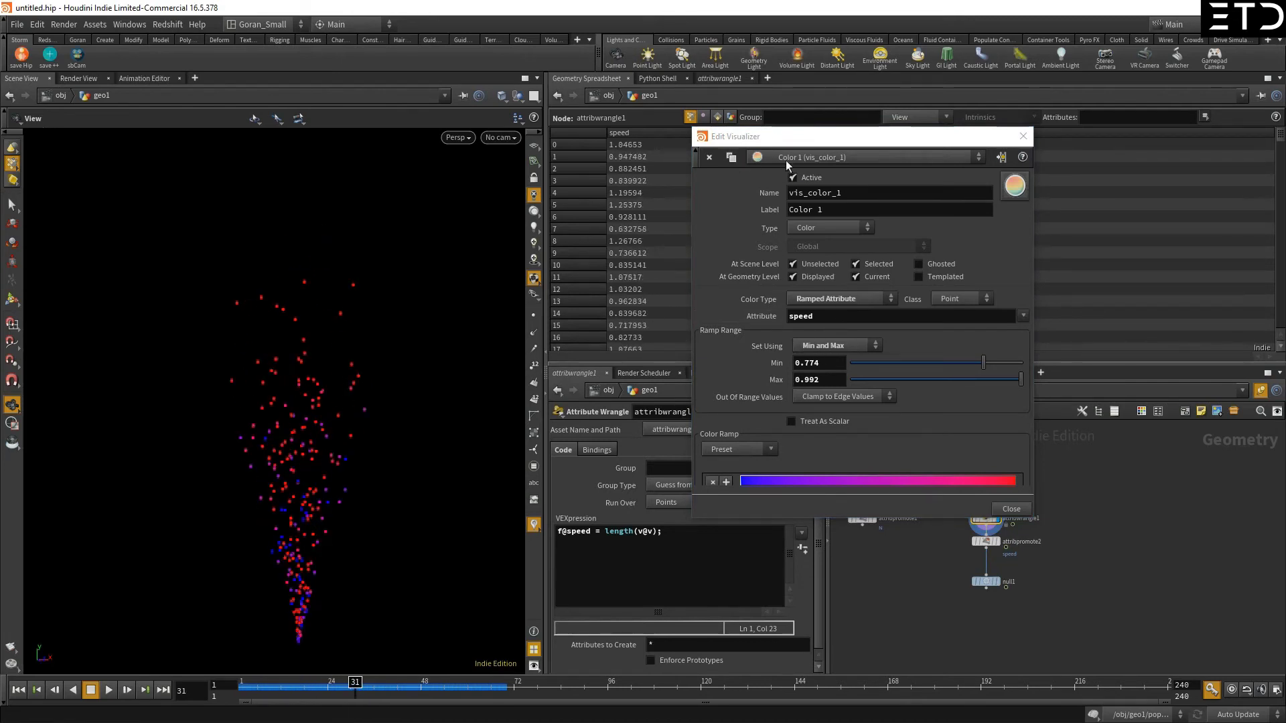
{"action": "left_click", "coordinate": [534, 524]}
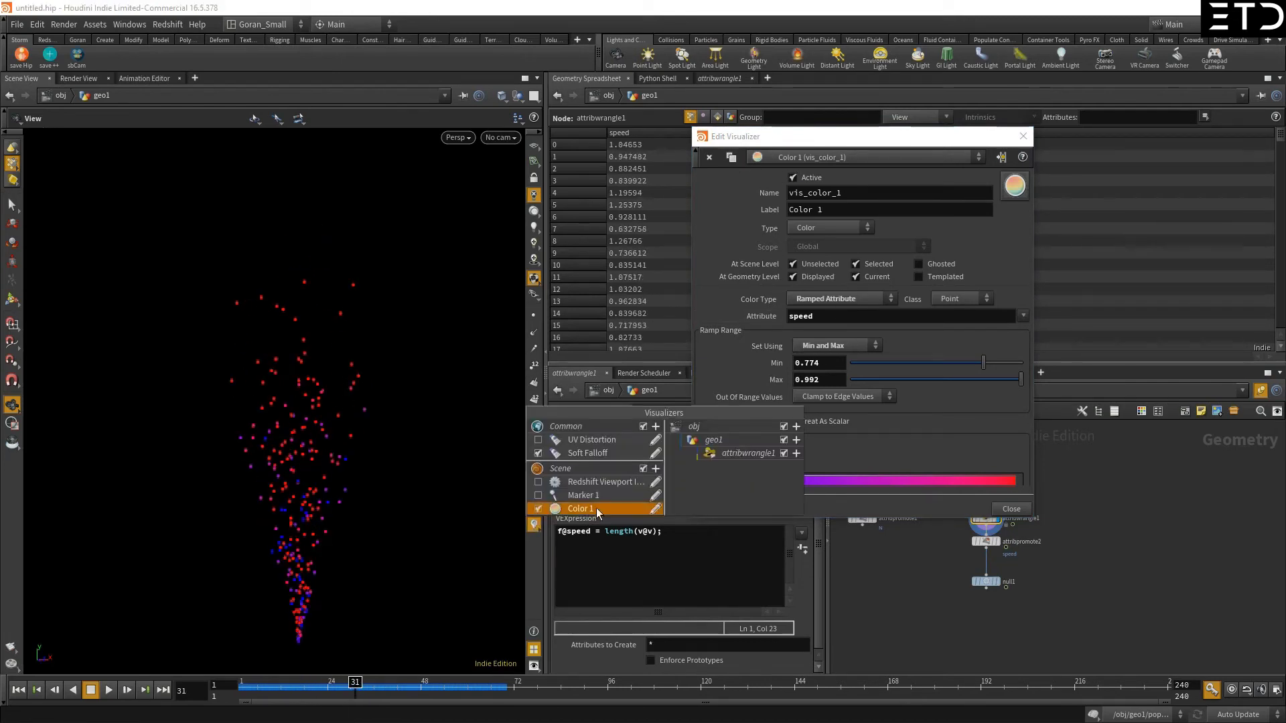
- Enable Marker 1, disable Color 1, and set the marker attribute to v
{"action": "left_click", "coordinate": [537, 496]}
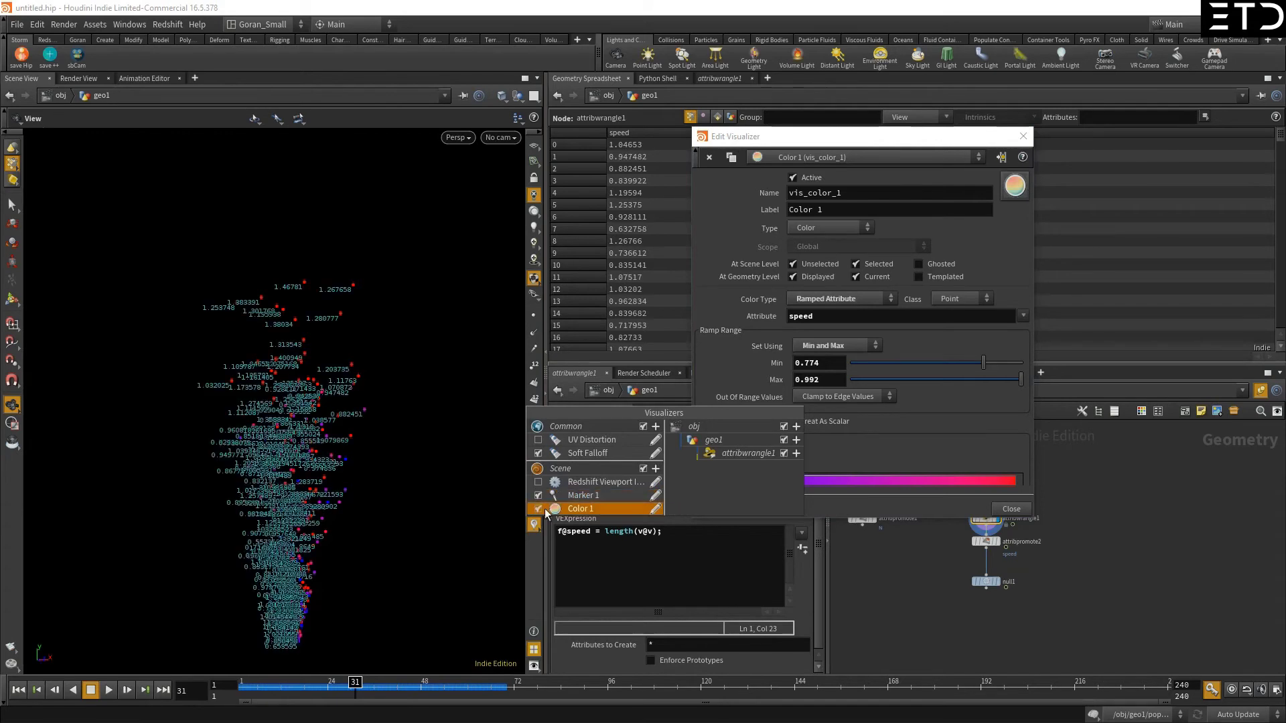
{"action": "left_click", "coordinate": [538, 508]}
{"action": "left_click", "coordinate": [653, 496]}
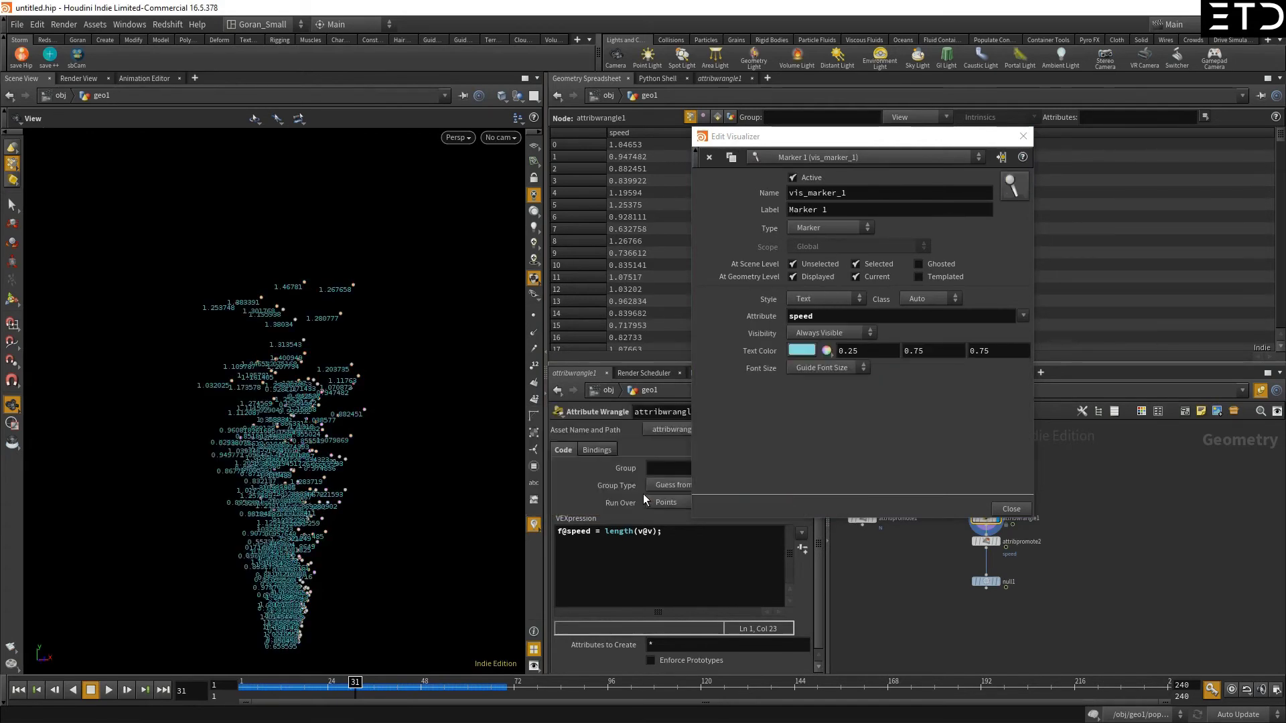
{"action": "double_click", "coordinate": [828, 311]}
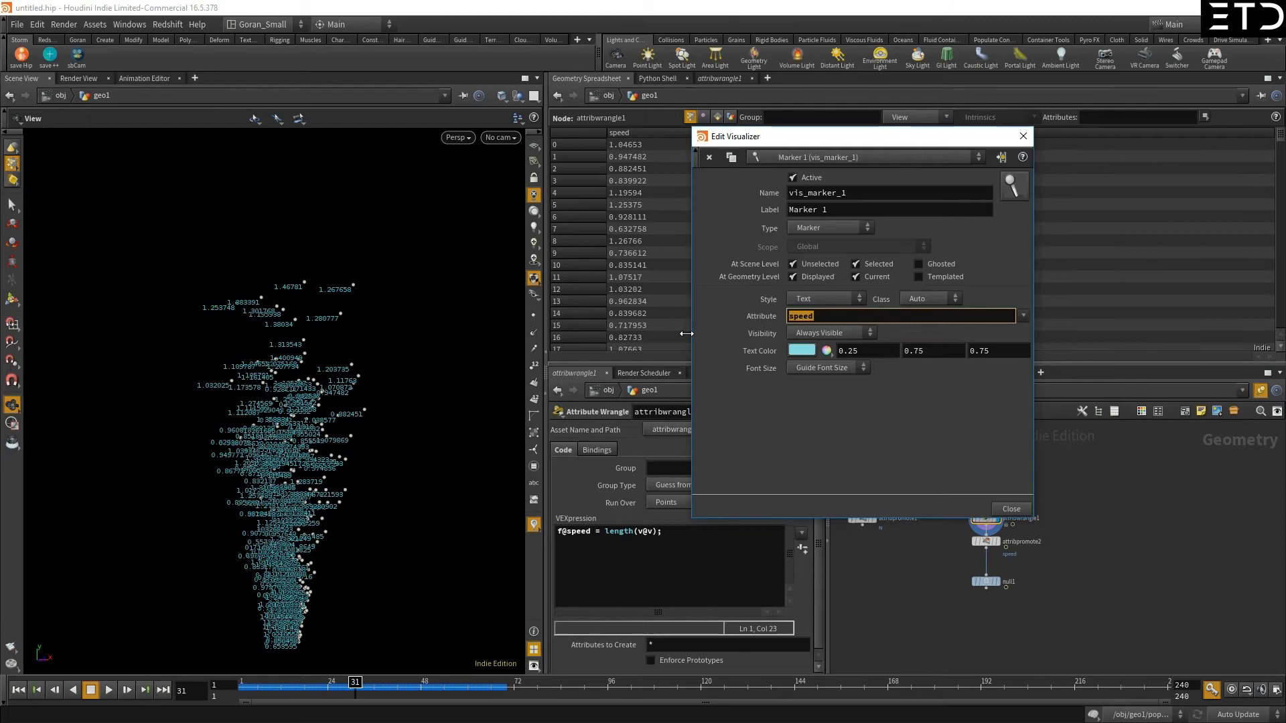
{"action": "type", "text": "v"}
{"action": "key", "text": "Return"}
- Draw the markers as always-visible Vector lines with Length Scale 0.106 and close the editor
{"action": "left_click", "coordinate": [801, 333]}
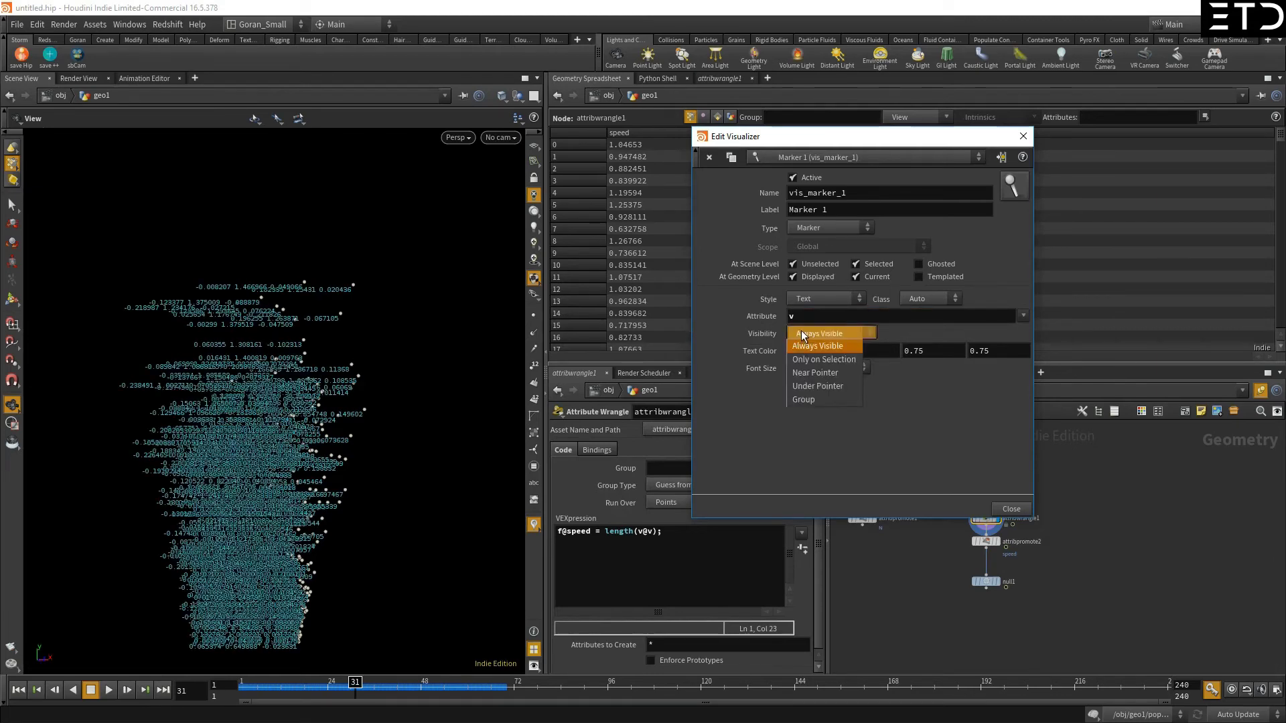
{"action": "left_click", "coordinate": [804, 330]}
{"action": "left_click", "coordinate": [818, 299]}
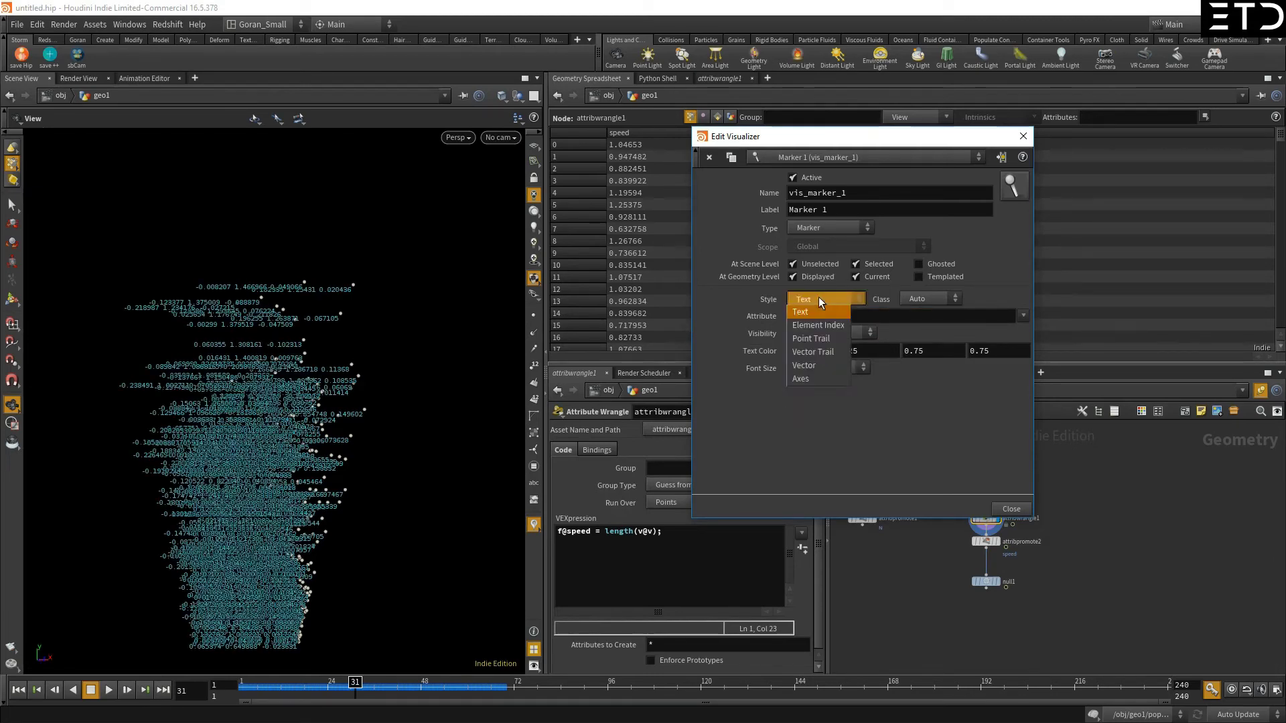
{"action": "left_click", "coordinate": [805, 365]}
{"action": "left_click_drag", "start_coordinate": [871, 349], "coordinate": [864, 353]}
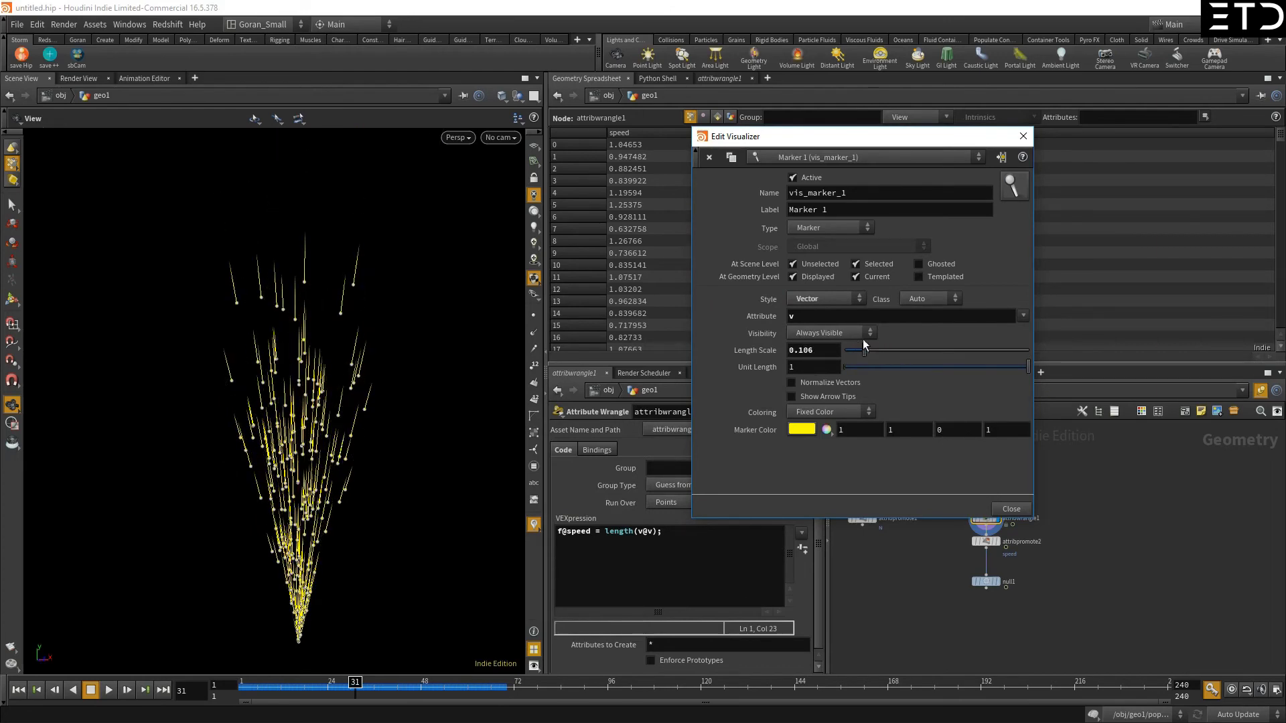
{"action": "left_click", "coordinate": [809, 331]}
{"action": "left_click", "coordinate": [829, 330]}
{"action": "left_click", "coordinate": [1023, 136]}
{"action": "scroll", "coordinate": [965, 590], "scroll_direction": "up", "scroll_amount": 5}
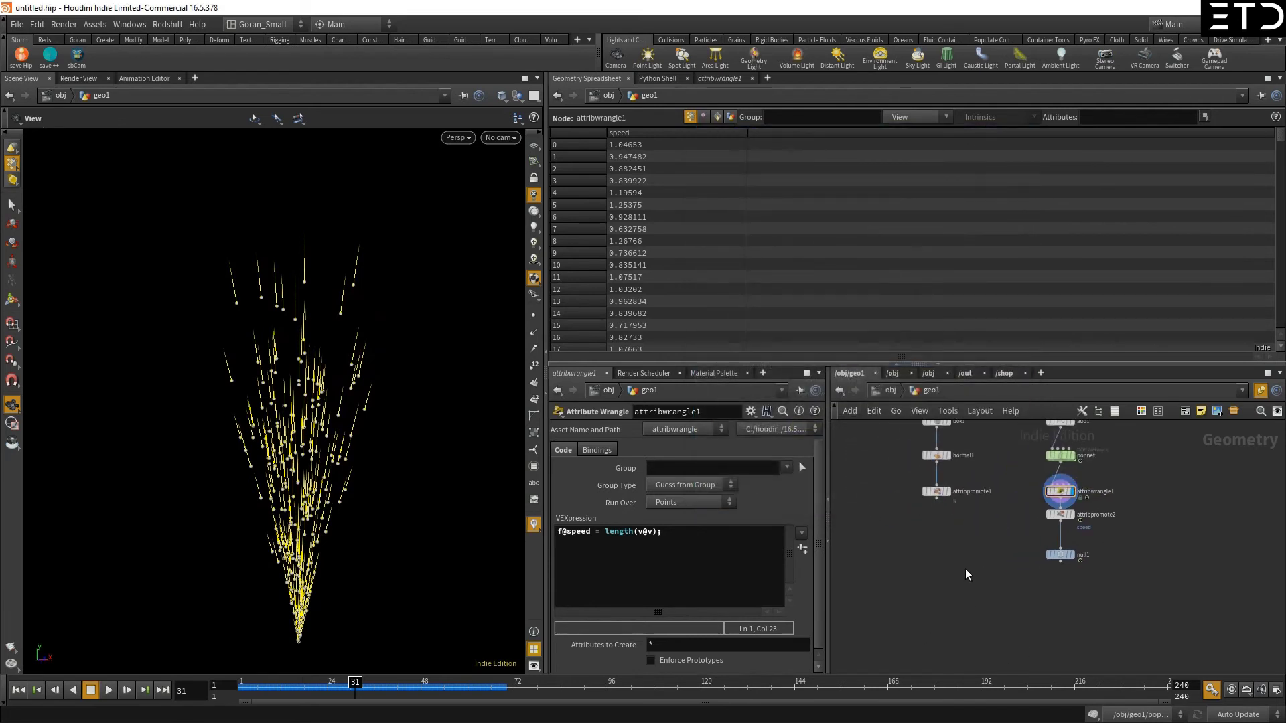
- Create an Attribute VOP node, attribvop1, in the geo1 network
{"action": "scroll", "coordinate": [985, 556], "scroll_direction": "down", "scroll_amount": 2}
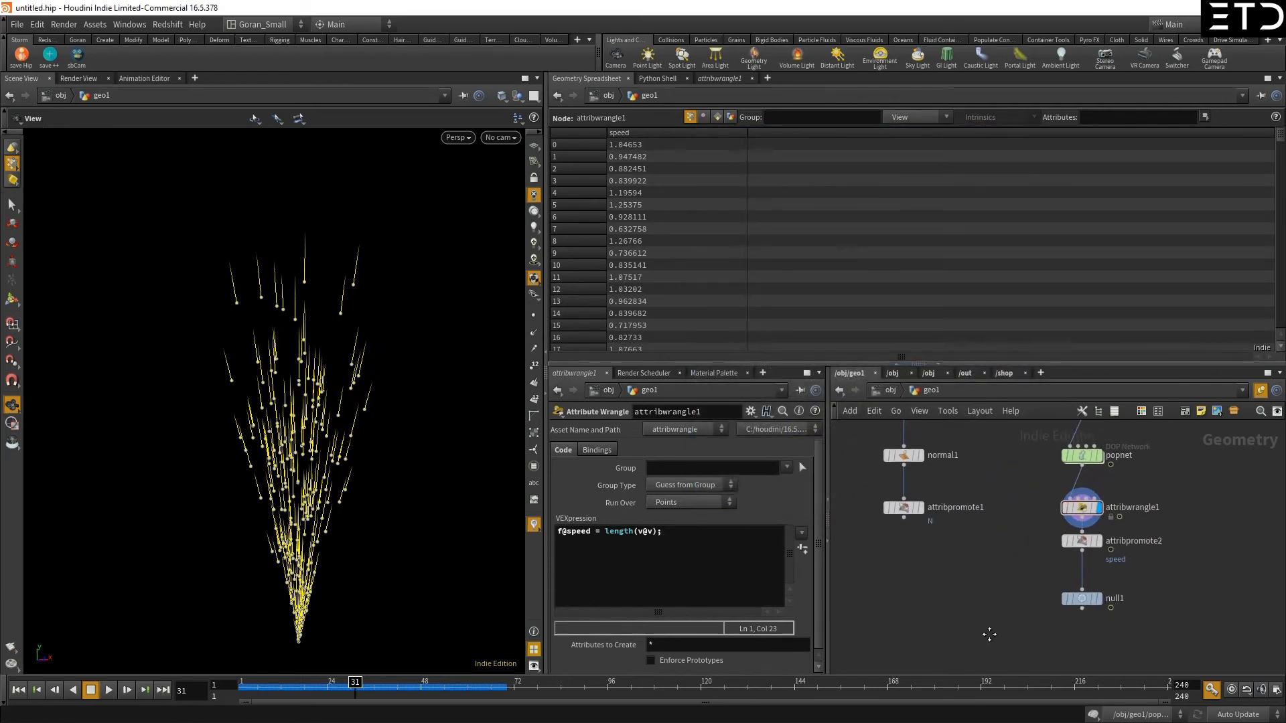
{"action": "scroll", "coordinate": [986, 578], "scroll_direction": "up", "scroll_amount": 2}
{"action": "key", "text": "Tab"}
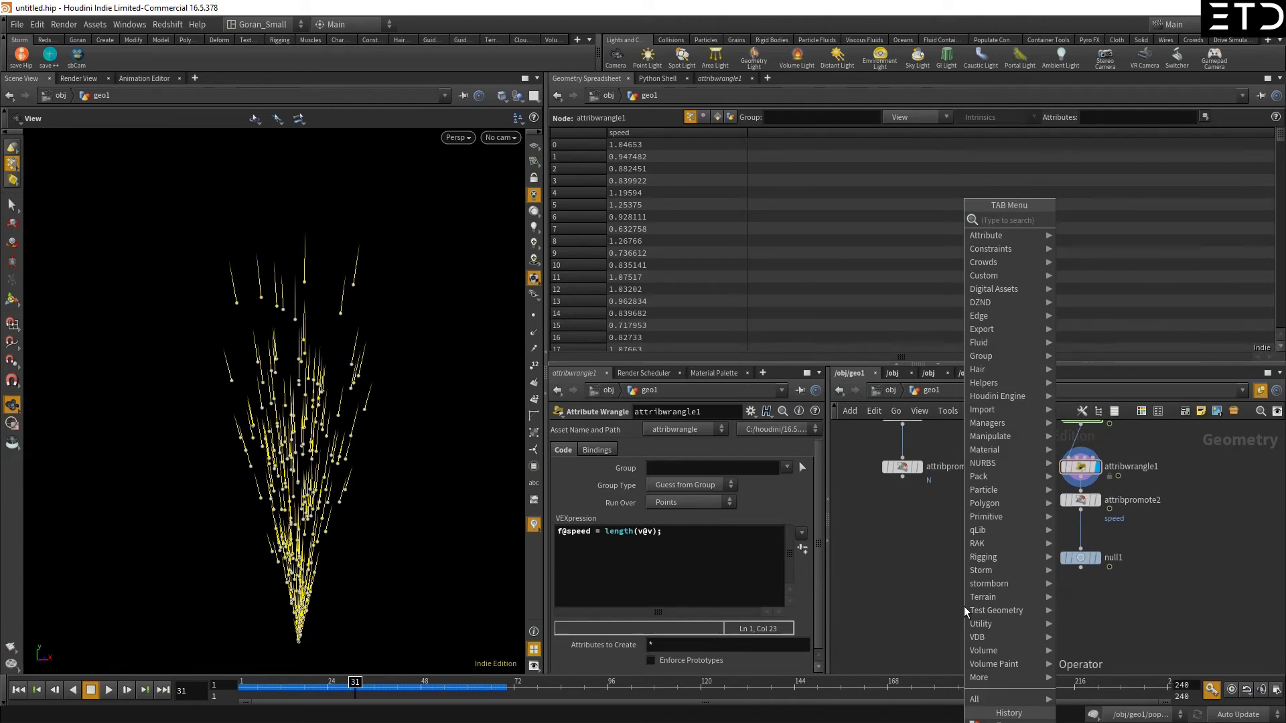
{"action": "type", "text": "att"}
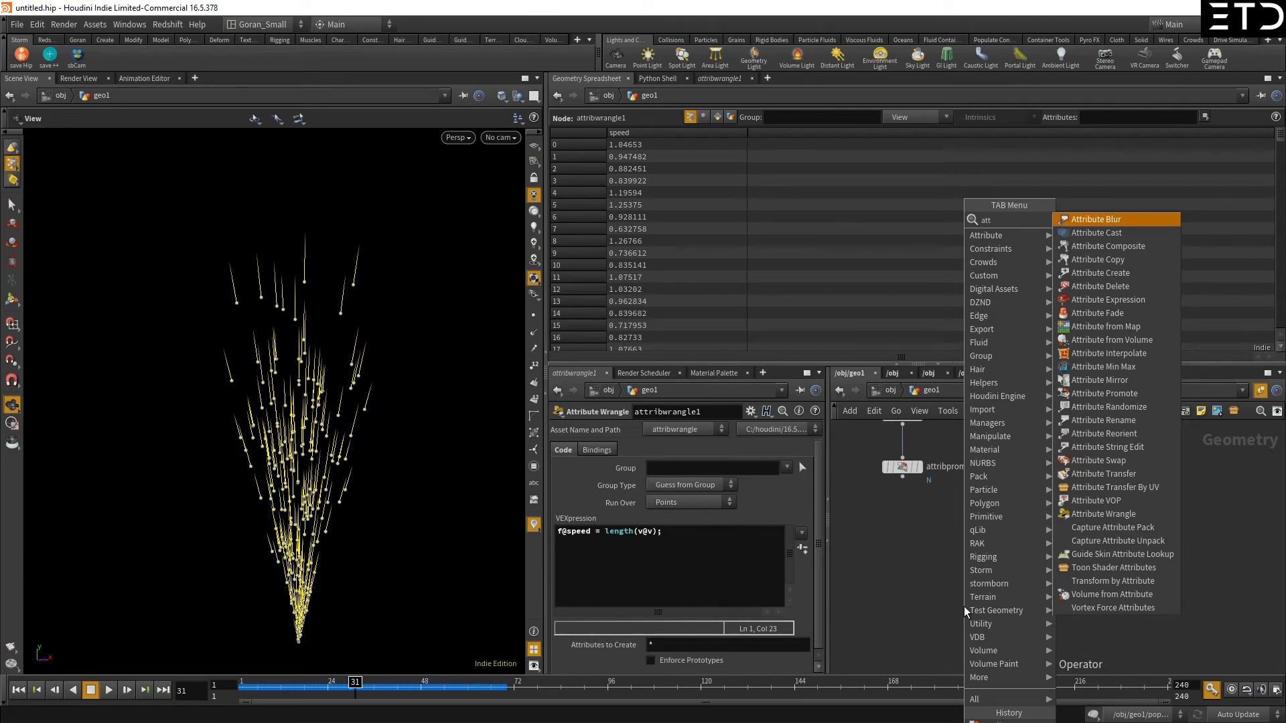
{"action": "type", "text": "vop"}
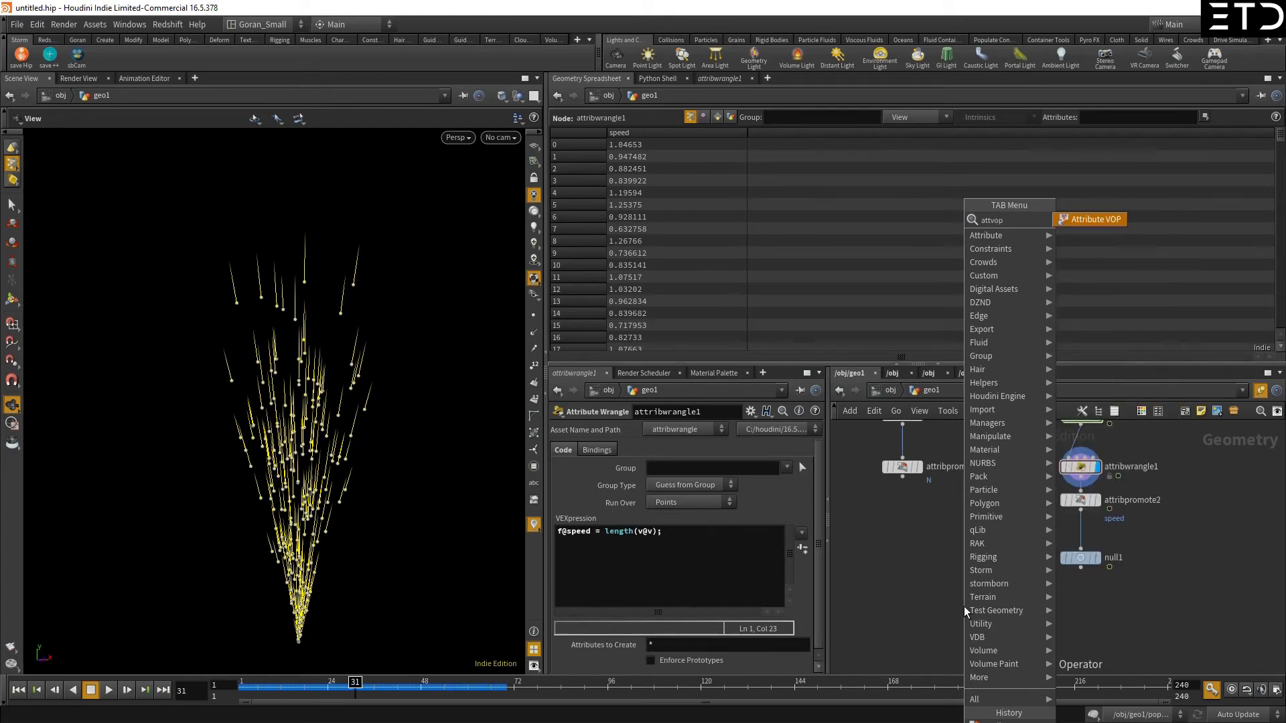
{"action": "key", "text": "Return"}
{"action": "left_click", "coordinate": [963, 605]}
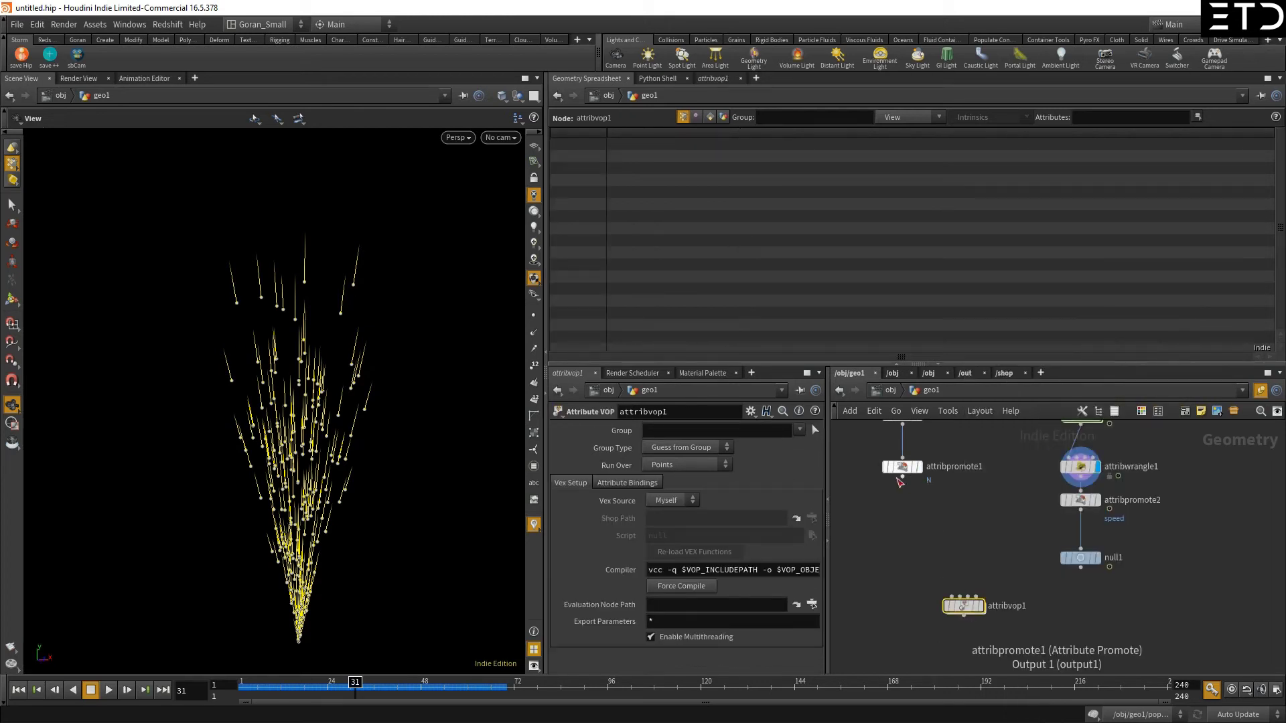
- Wire attribpromote1 and null1 into attribvop1 and dive inside it
{"action": "left_click_drag", "start_coordinate": [902, 477], "coordinate": [1080, 569]}
{"action": "double_click", "coordinate": [963, 605]}
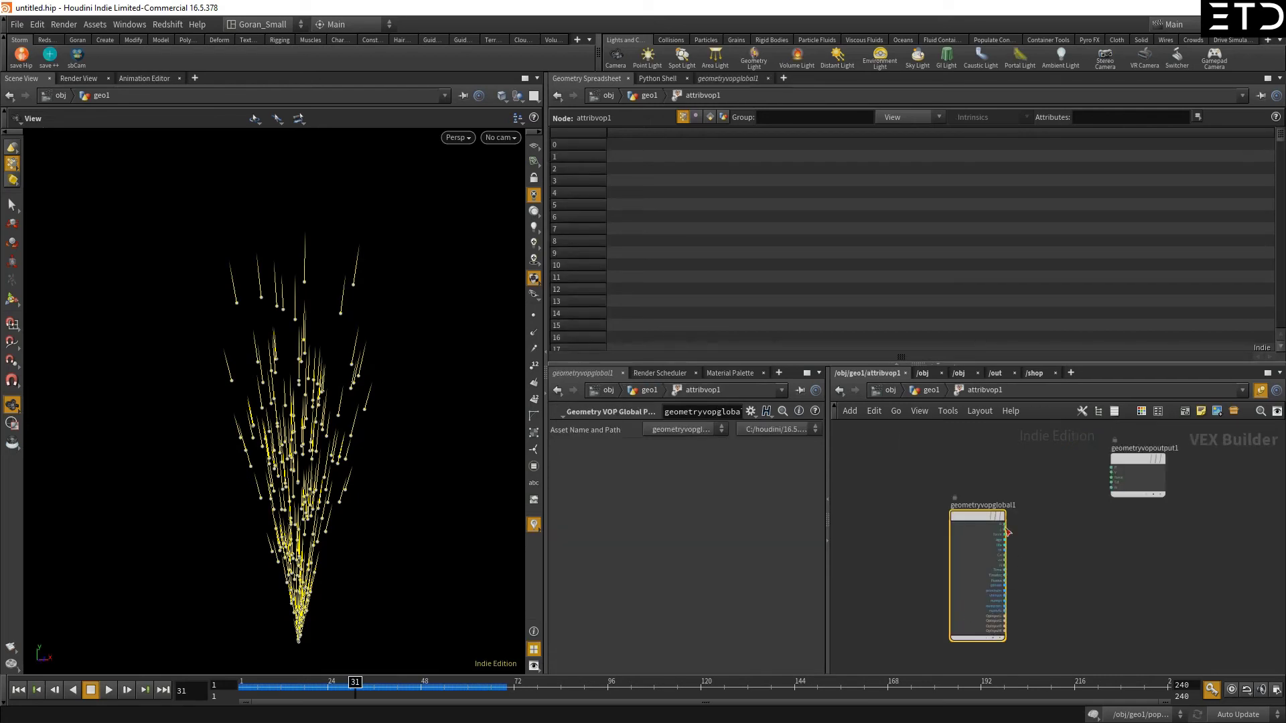
{"action": "left_click_drag", "start_coordinate": [975, 512], "coordinate": [869, 451]}
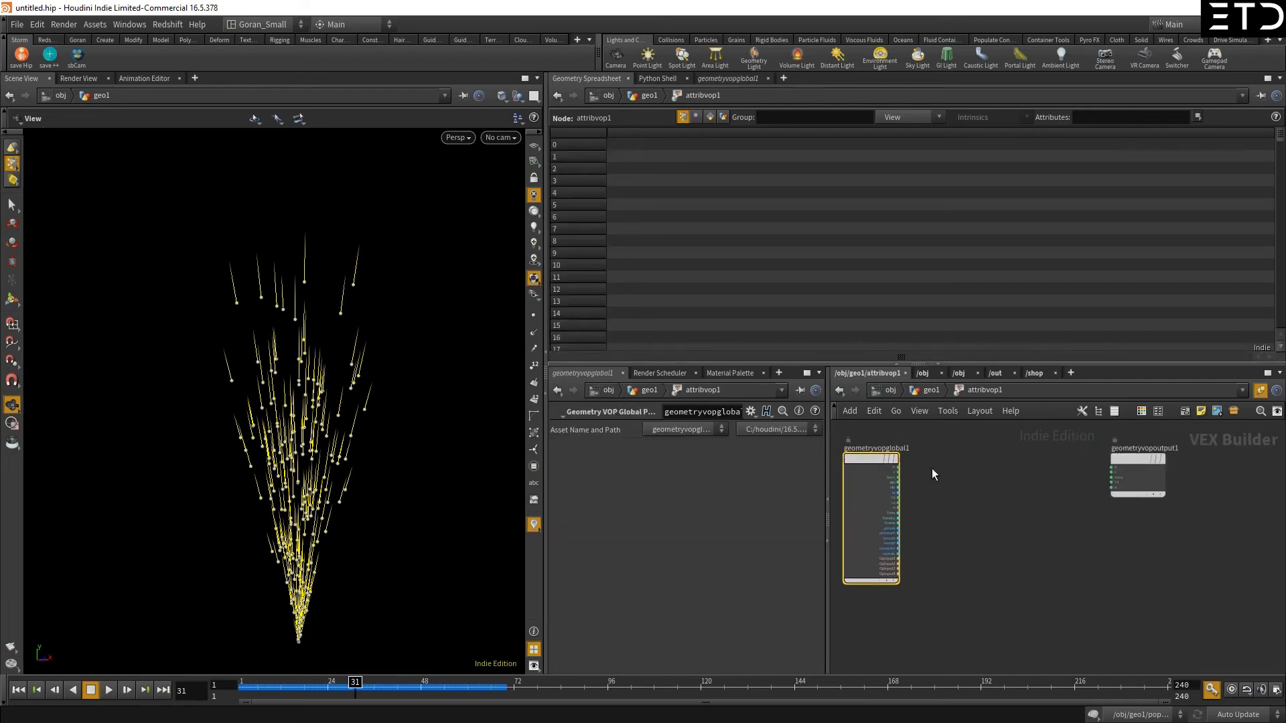
{"action": "scroll", "coordinate": [912, 477], "scroll_direction": "up", "scroll_amount": 3}
{"action": "scroll", "coordinate": [930, 496], "scroll_direction": "down", "scroll_amount": 2}
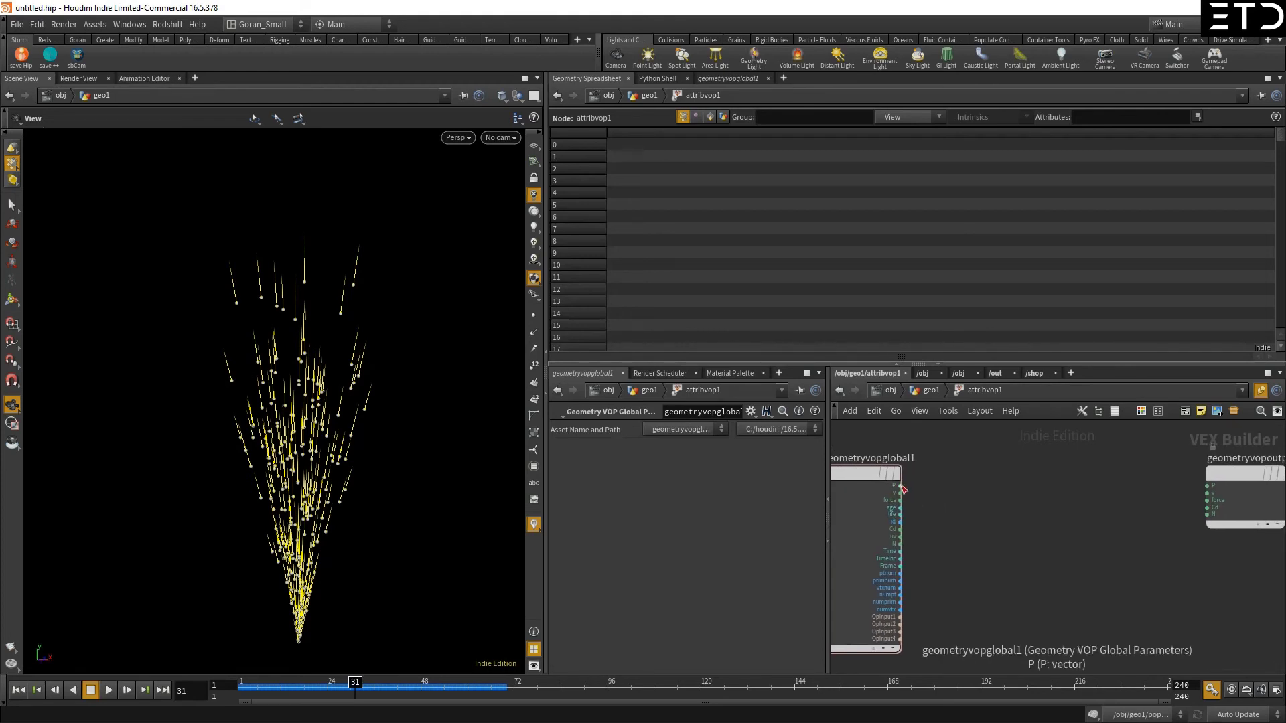
- Add an XYZ Distance node fed by P, with OpInput2 as its geometry input
{"action": "left_click", "coordinate": [900, 485]}
{"action": "key", "text": "Tab"}
{"action": "type", "text": "xy"}
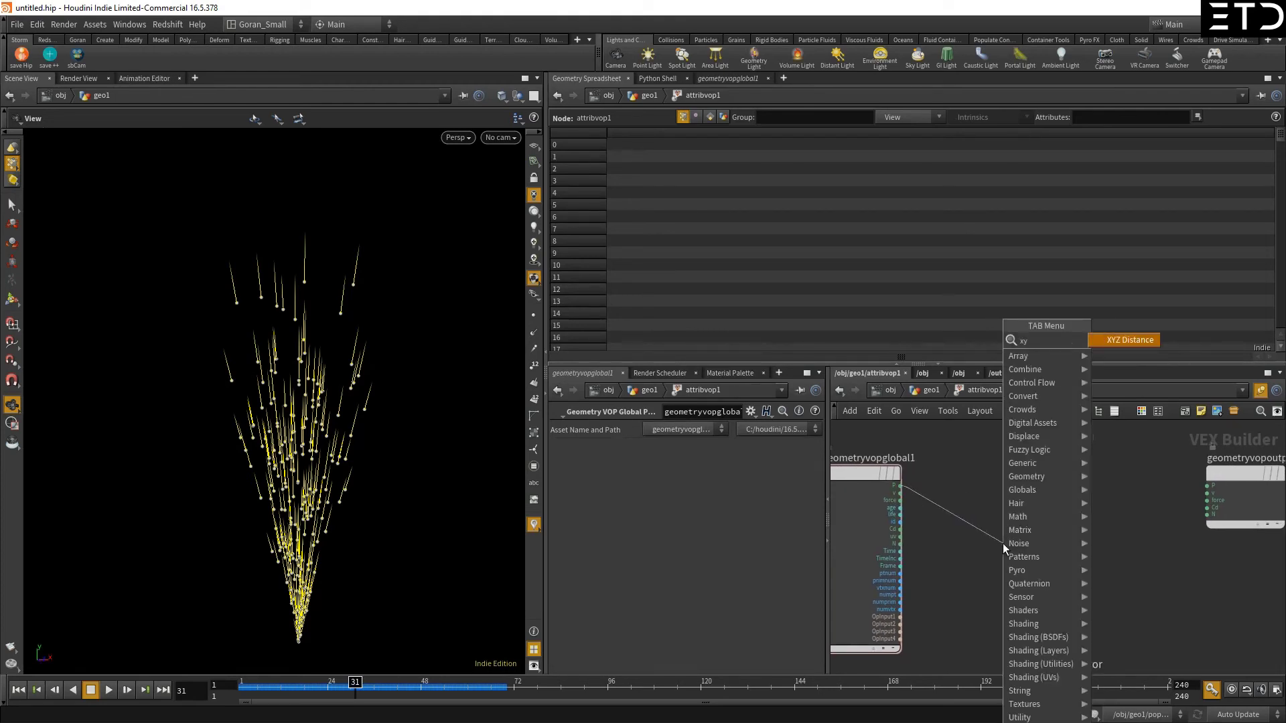
{"action": "type", "text": "z dis"}
{"action": "key", "text": "Return"}
{"action": "left_click", "coordinate": [991, 568]}
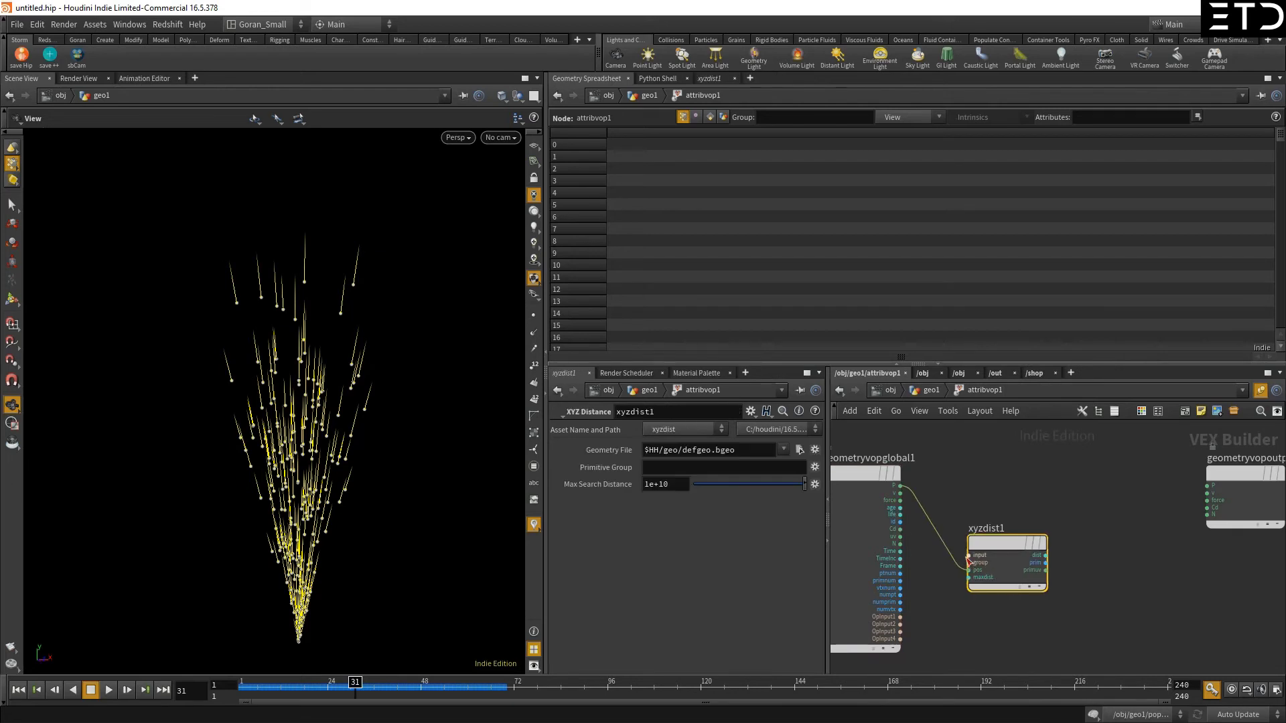
{"action": "left_click_drag", "start_coordinate": [969, 555], "coordinate": [899, 624]}
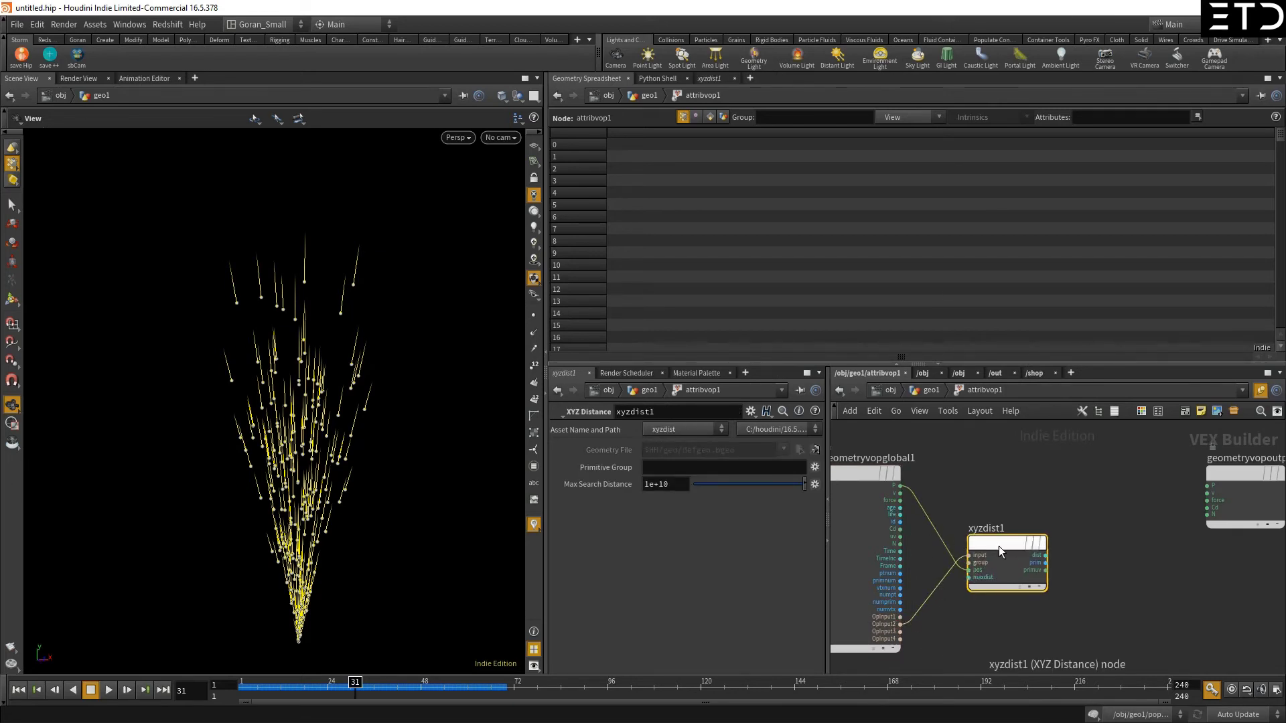
{"action": "left_click_drag", "start_coordinate": [999, 545], "coordinate": [982, 569]}
- Add a Primitive Attribute node taking xyzdist1's prim and primuv, with OpInput2 as file input
{"action": "left_click", "coordinate": [1030, 587]}
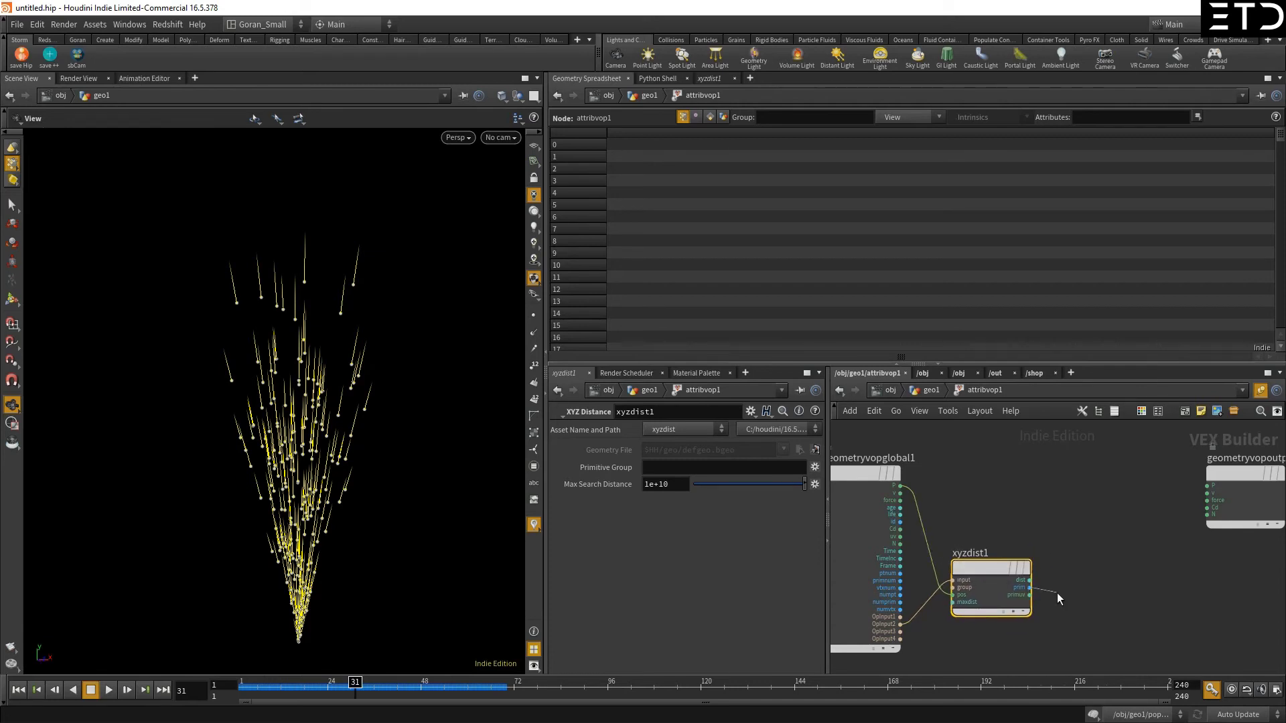
{"action": "key", "text": "Tab"}
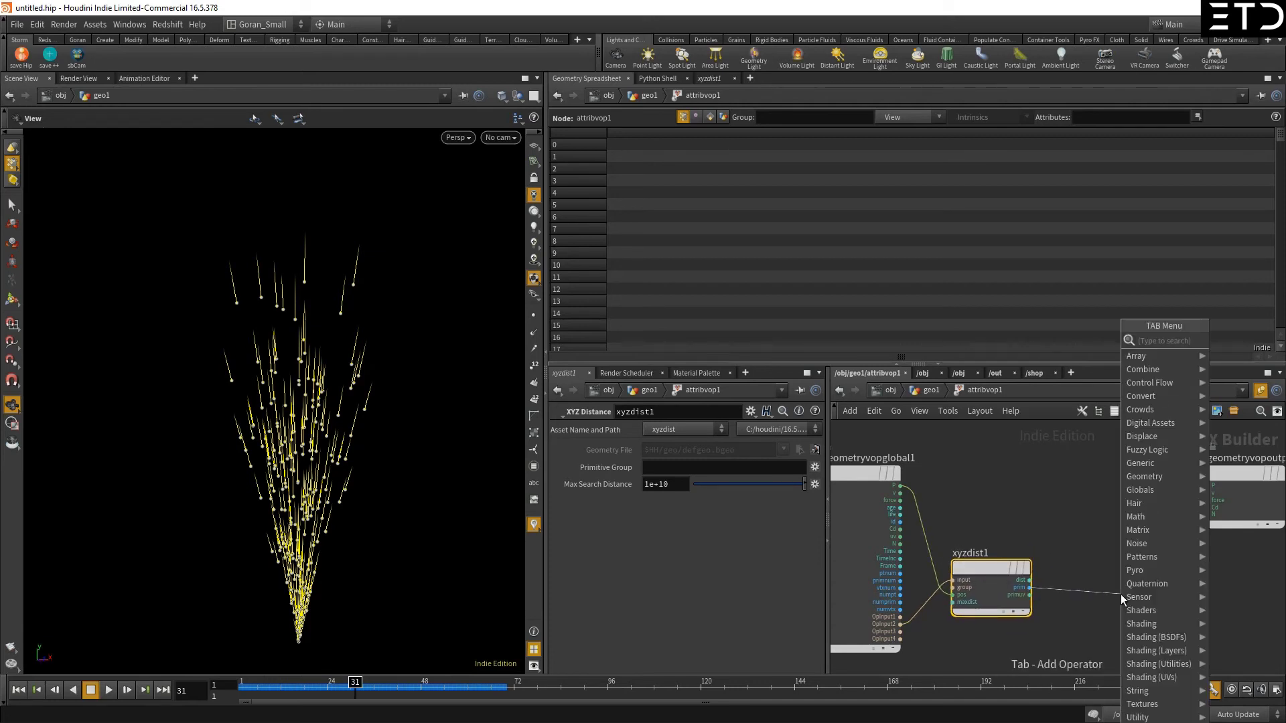
{"action": "type", "text": "prim"}
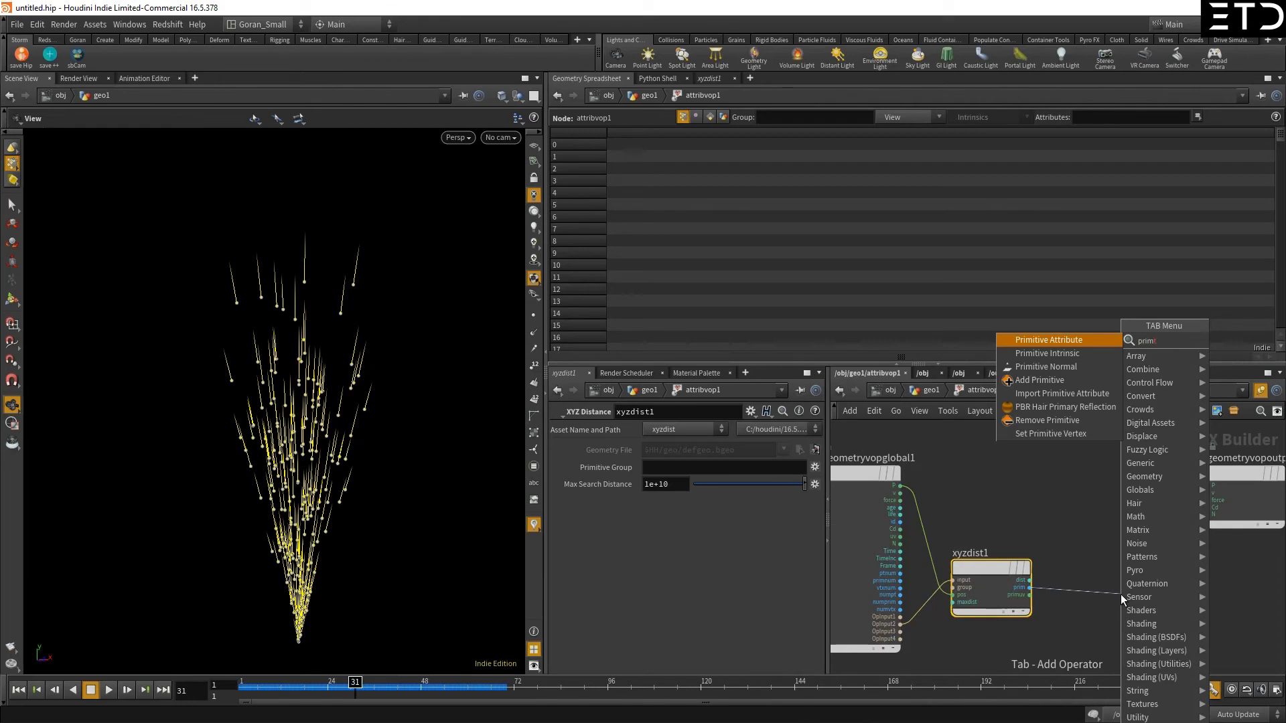
{"action": "key", "text": "Return"}
{"action": "left_click", "coordinate": [1120, 594]}
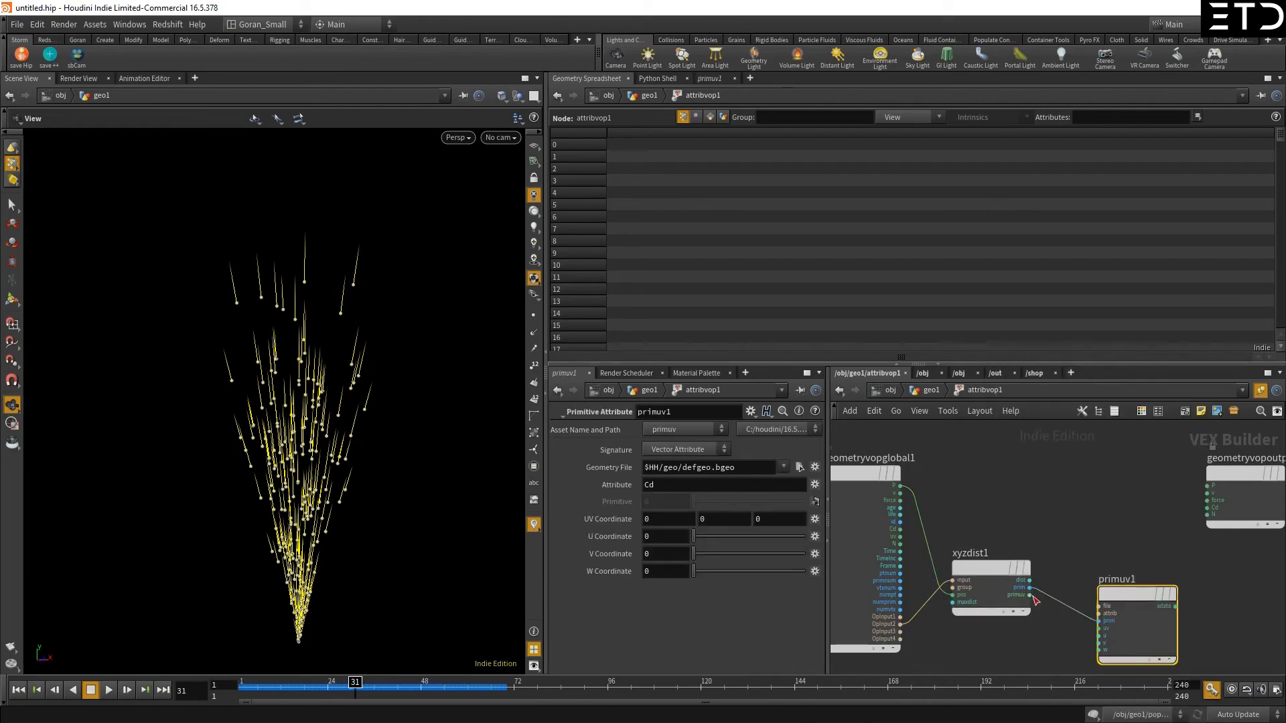
{"action": "left_click", "coordinate": [1029, 594]}
{"action": "left_click", "coordinate": [1099, 628]}
{"action": "left_click_drag", "start_coordinate": [1100, 608], "coordinate": [1115, 629]}
{"action": "left_click", "coordinate": [1076, 581]}
{"action": "left_click", "coordinate": [900, 624]}
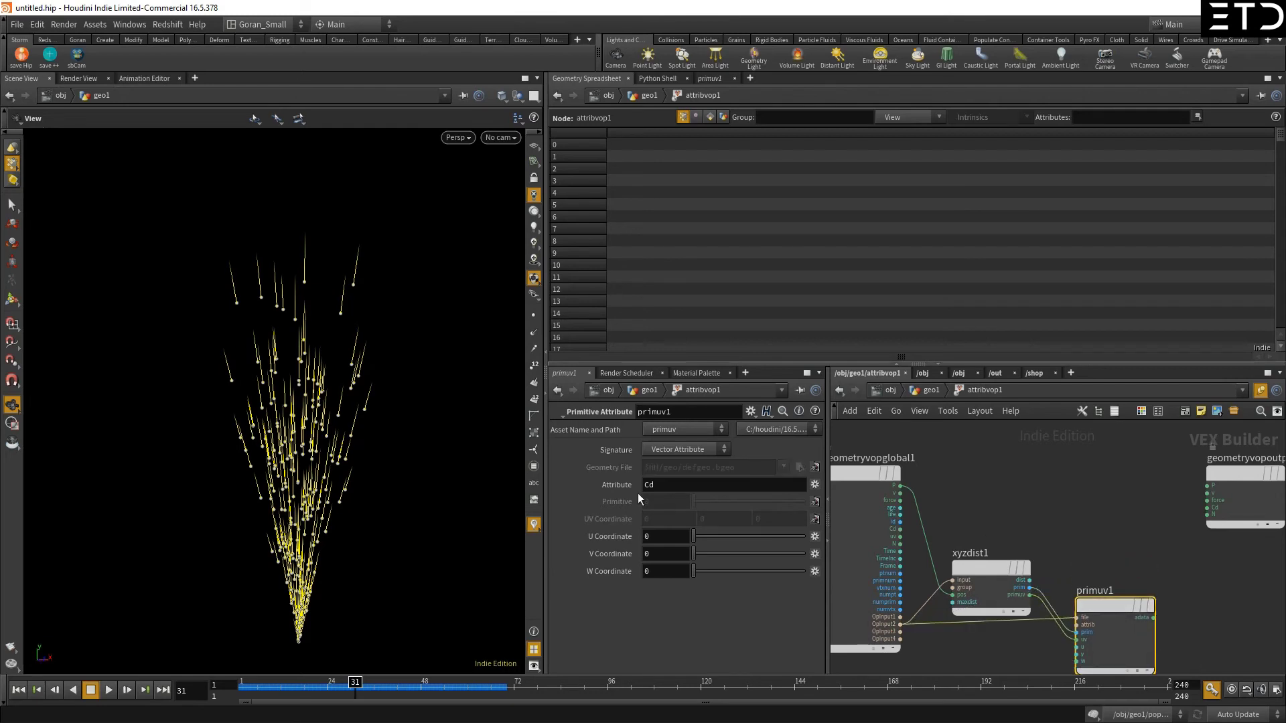
- Change primuv1's sampled attribute from Cd to P
{"action": "double_click", "coordinate": [649, 485]}
{"action": "type", "text": "P"}
{"action": "key", "text": "Return"}
- Add a Bind export node wired from primuv1's adata output
{"action": "middle_click_drag", "start_coordinate": [866, 573], "coordinate": [724, 550]}
{"action": "left_click", "coordinate": [1012, 595]}
{"action": "key", "text": "Tab"}
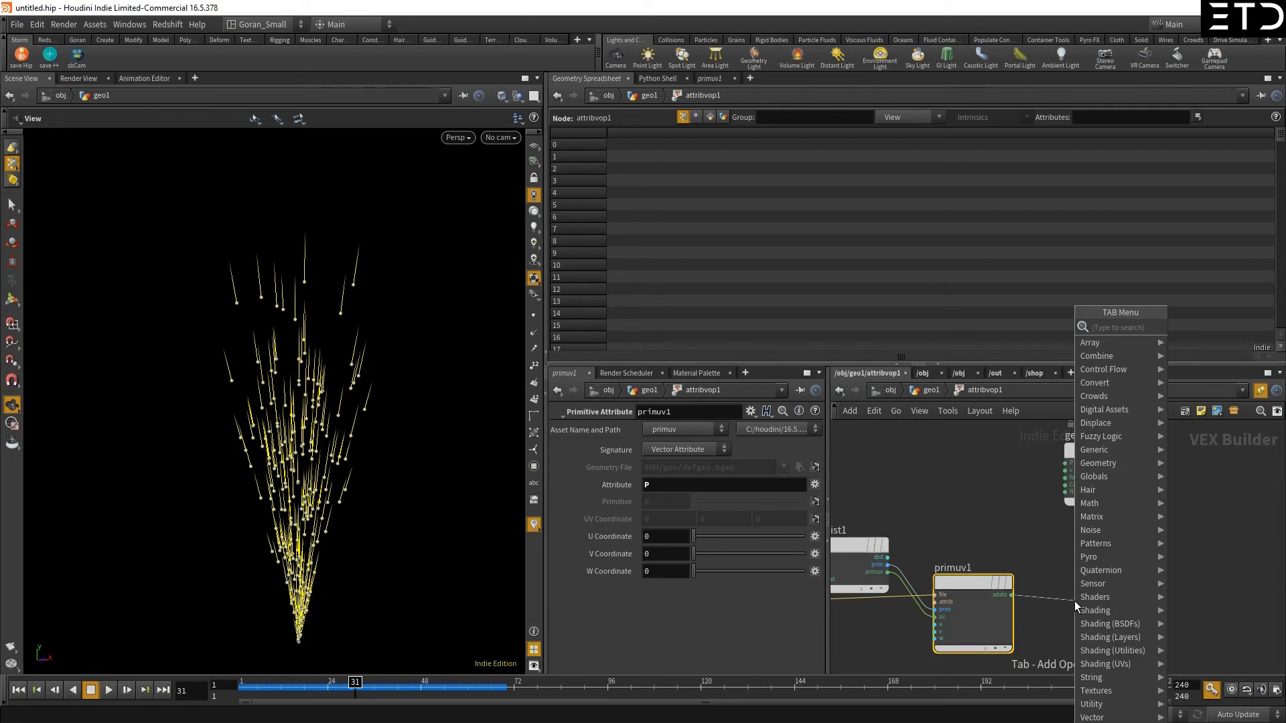
{"action": "type", "text": "bind e"}
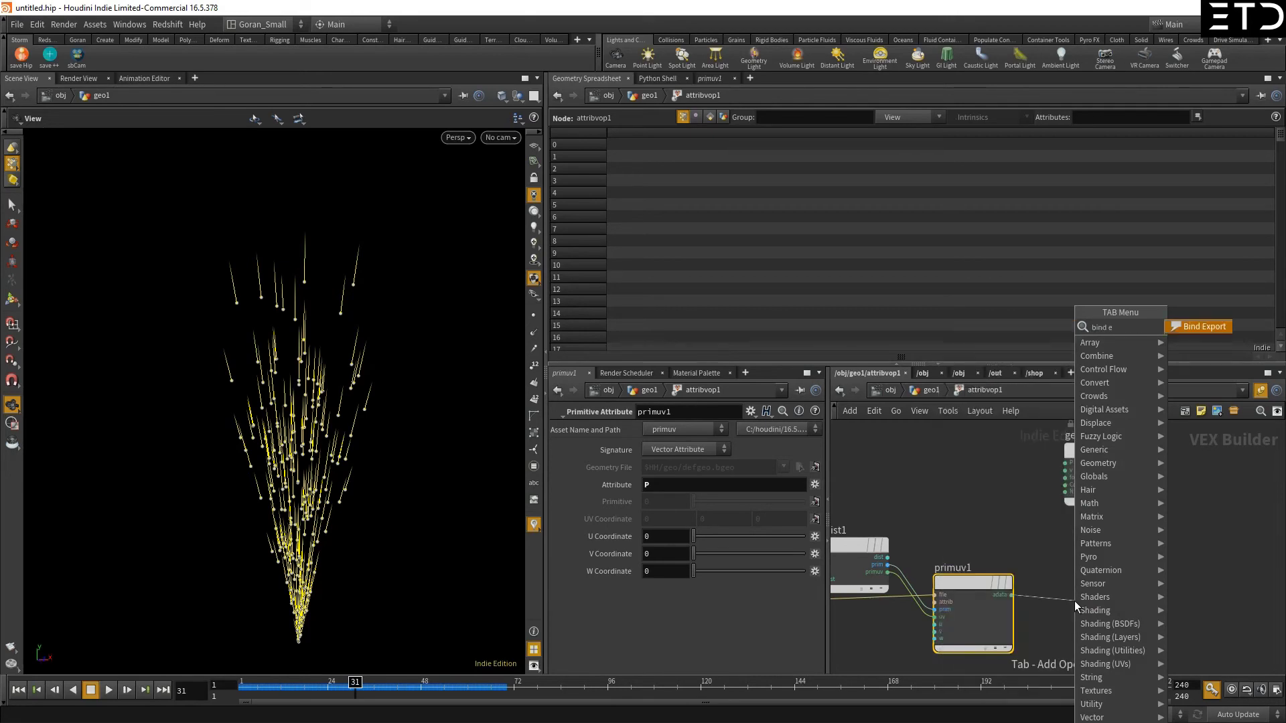
{"action": "key", "text": "Return"}
- Rename the bind1 export to boxPos
{"action": "double_click", "coordinate": [741, 428]}
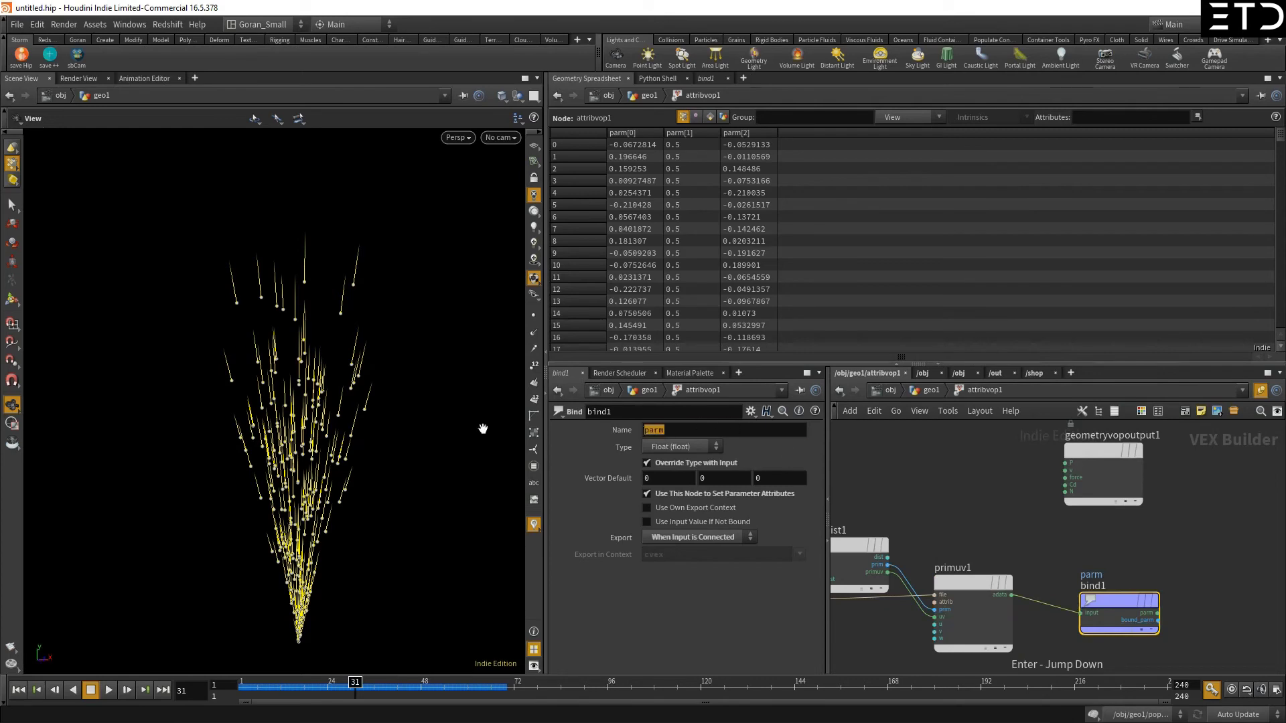
{"action": "type", "text": "boxPos"}
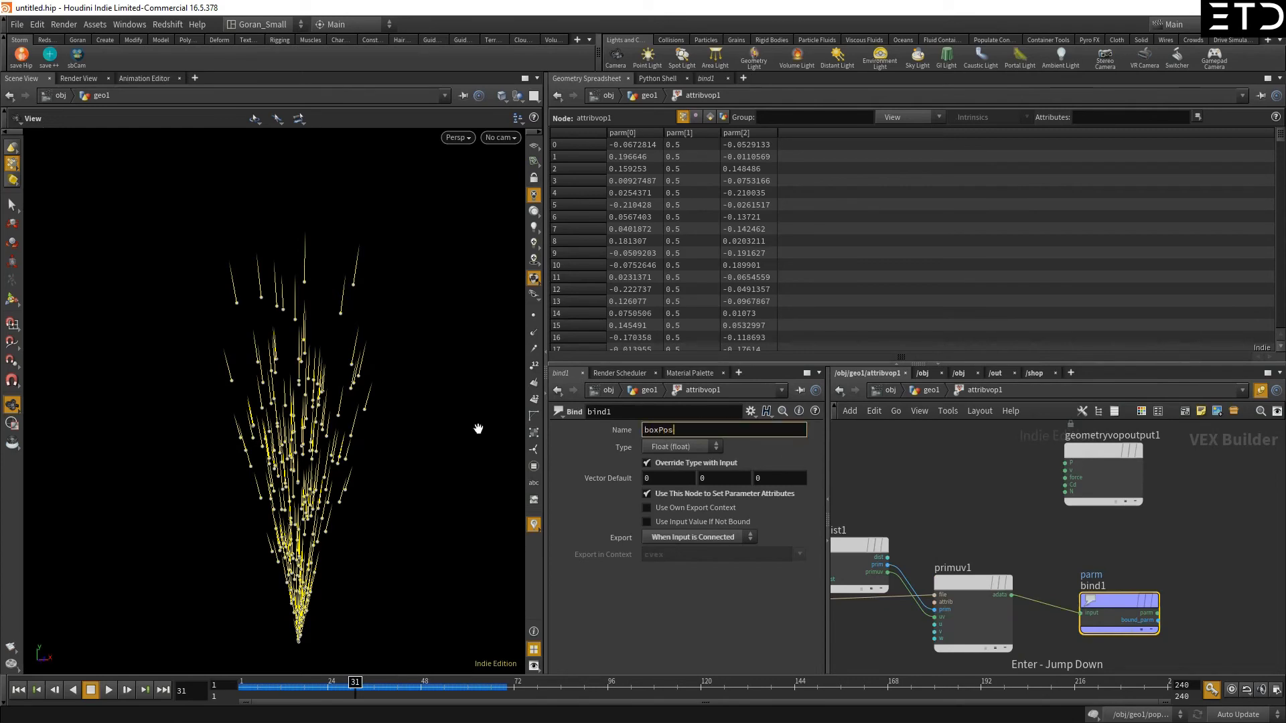
{"action": "key", "text": "Return"}
- Back in geo1, template attribpromote1 so the cube shows as a wireframe
{"action": "left_click", "coordinate": [930, 390]}
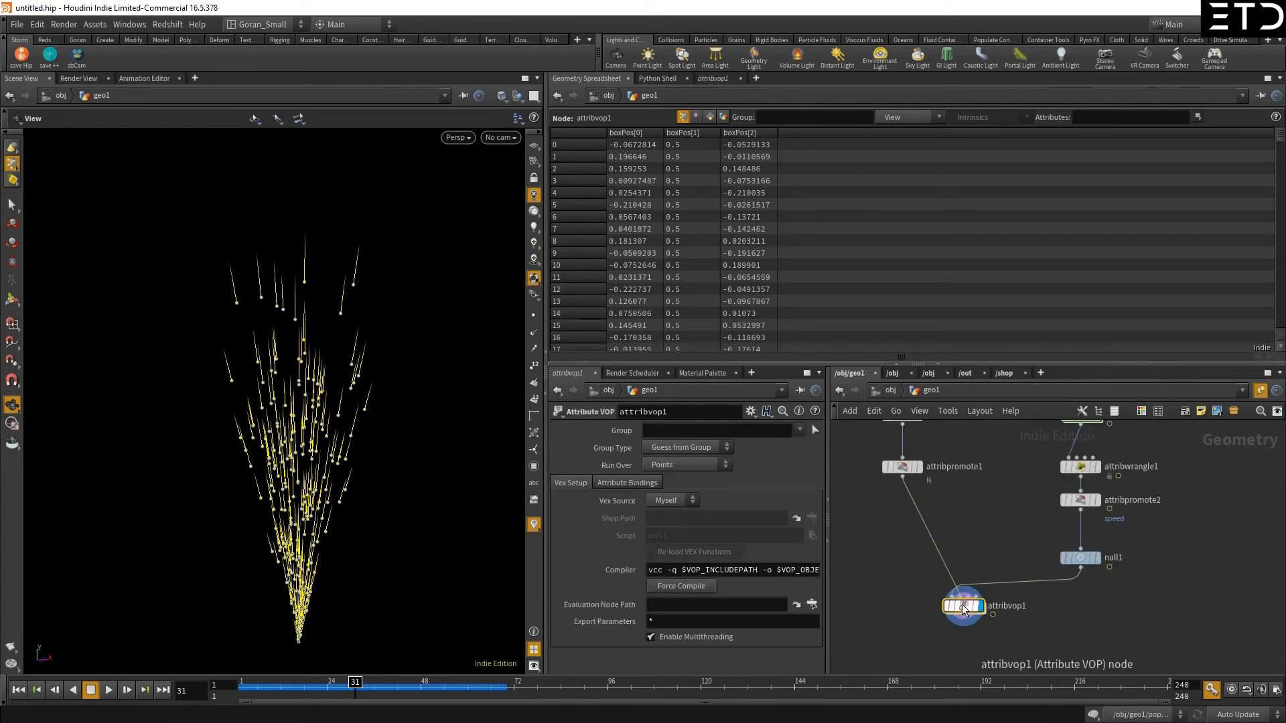
{"action": "left_click", "coordinate": [533, 524]}
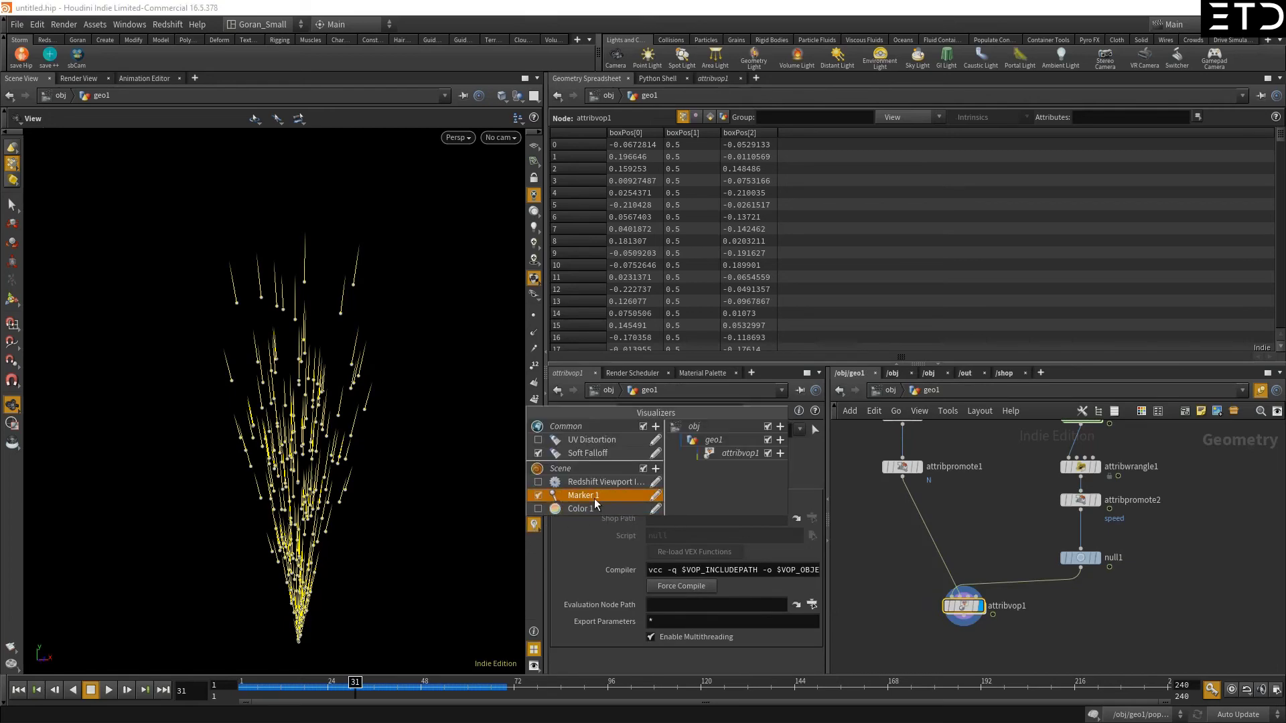
{"action": "left_click", "coordinate": [918, 466]}
{"action": "mouse_move", "coordinate": [349, 462]}
{"action": "left_mouse_down"}
{"action": "mouse_move", "coordinate": [310, 477]}
{"action": "mouse_move", "coordinate": [284, 421]}
{"action": "mouse_move", "coordinate": [696, 502]}
{"action": "left_mouse_up"}
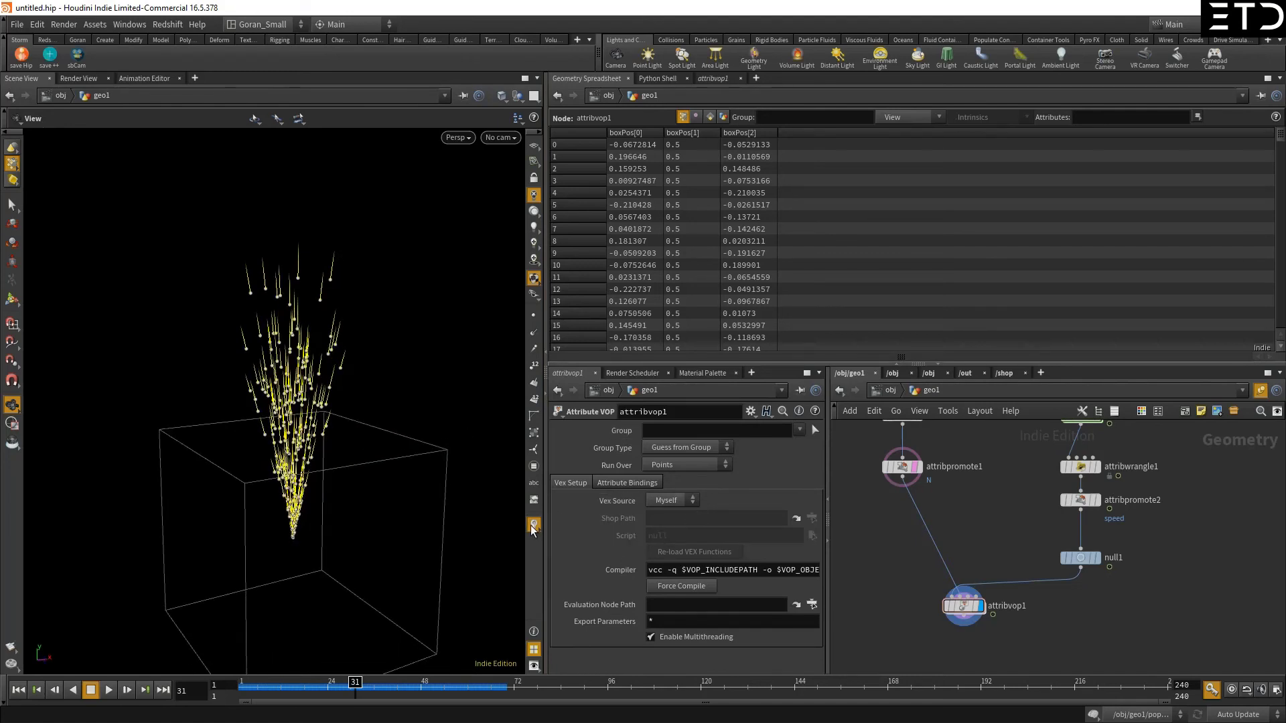
{"action": "left_click", "coordinate": [534, 524]}
- Set Marker 1's style to Point Trail, check the trails through frame 52, and close the editor
{"action": "left_click", "coordinate": [654, 495]}
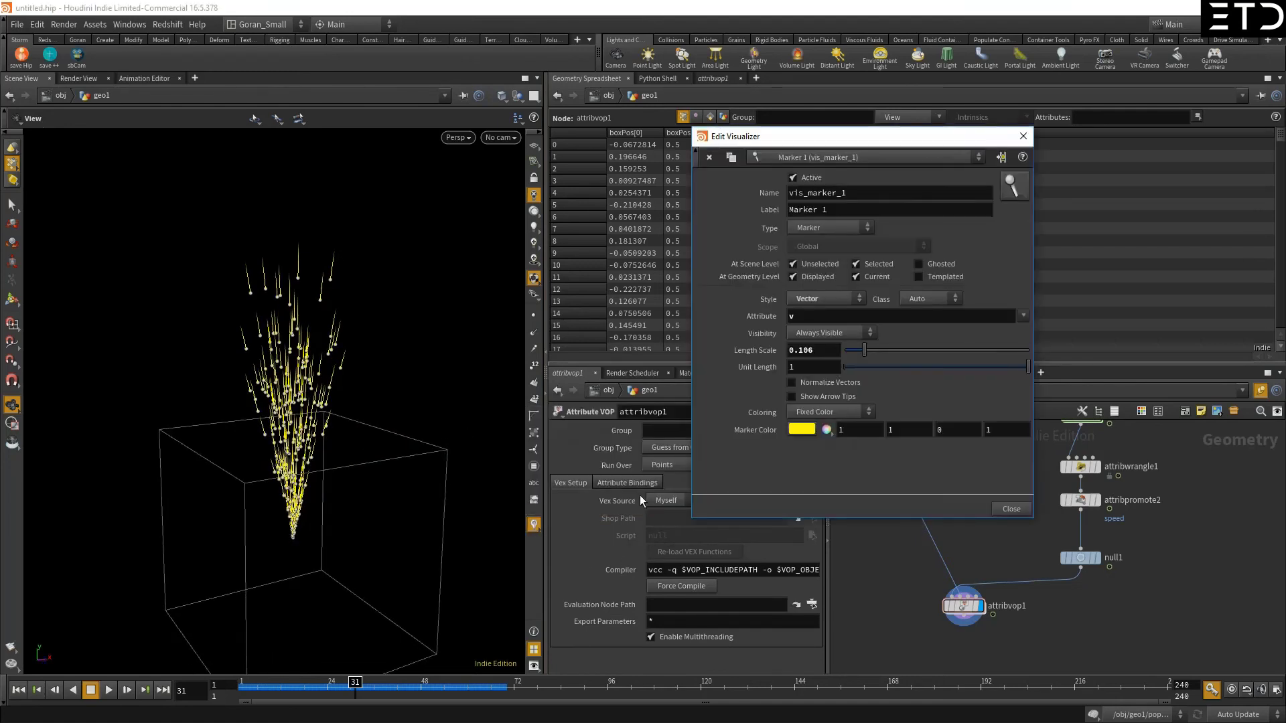
{"action": "left_click", "coordinate": [806, 300]}
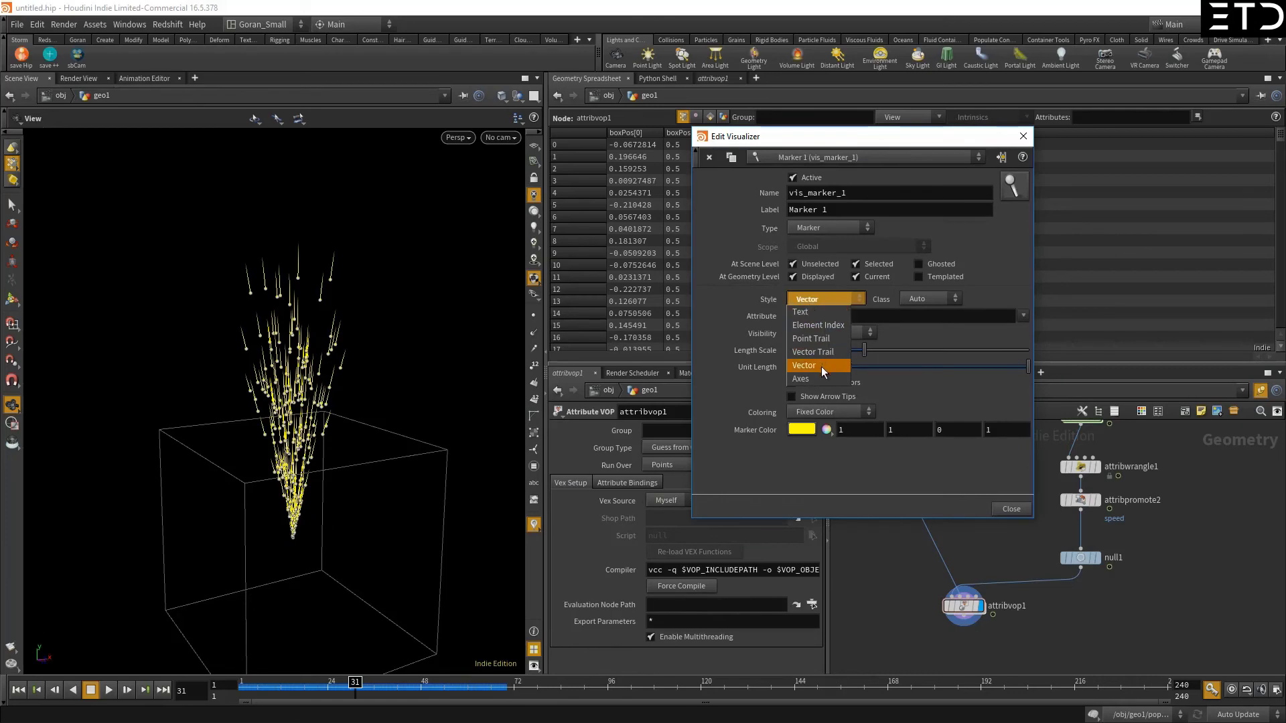
{"action": "left_click", "coordinate": [819, 339]}
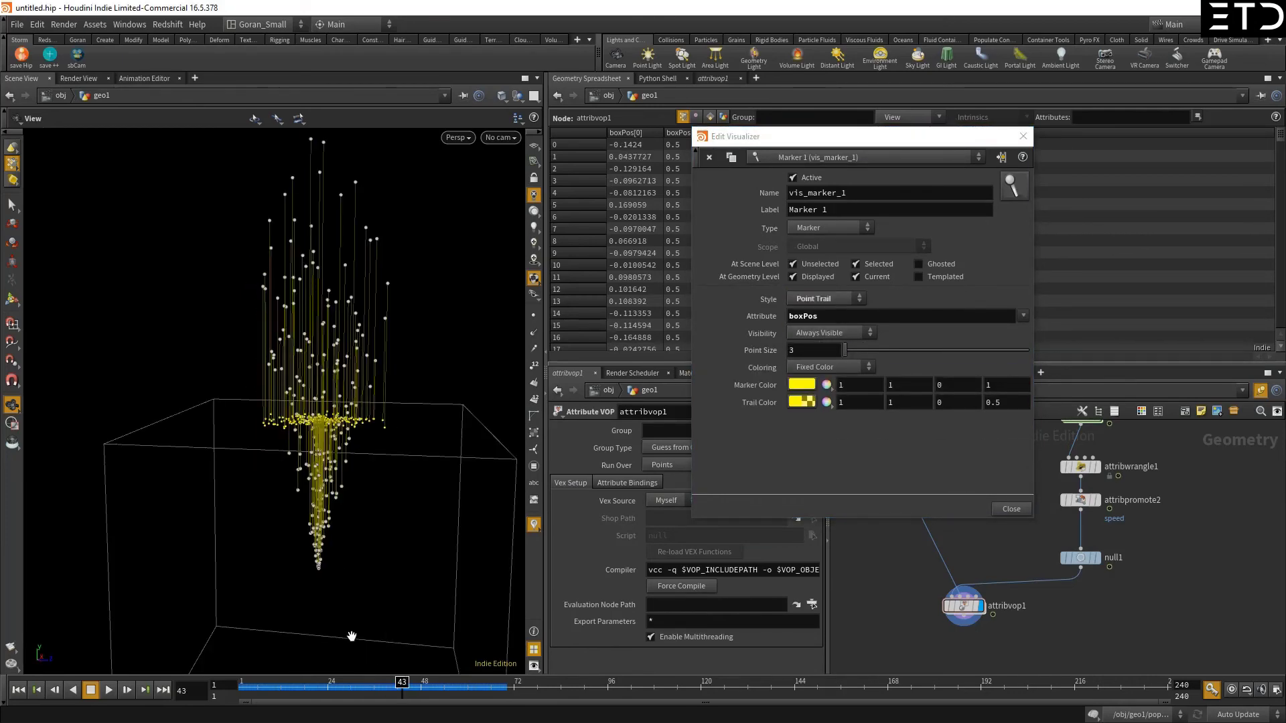
{"action": "left_click_drag", "start_coordinate": [351, 687], "coordinate": [437, 682]}
{"action": "left_click_drag", "start_coordinate": [310, 596], "coordinate": [281, 468]}
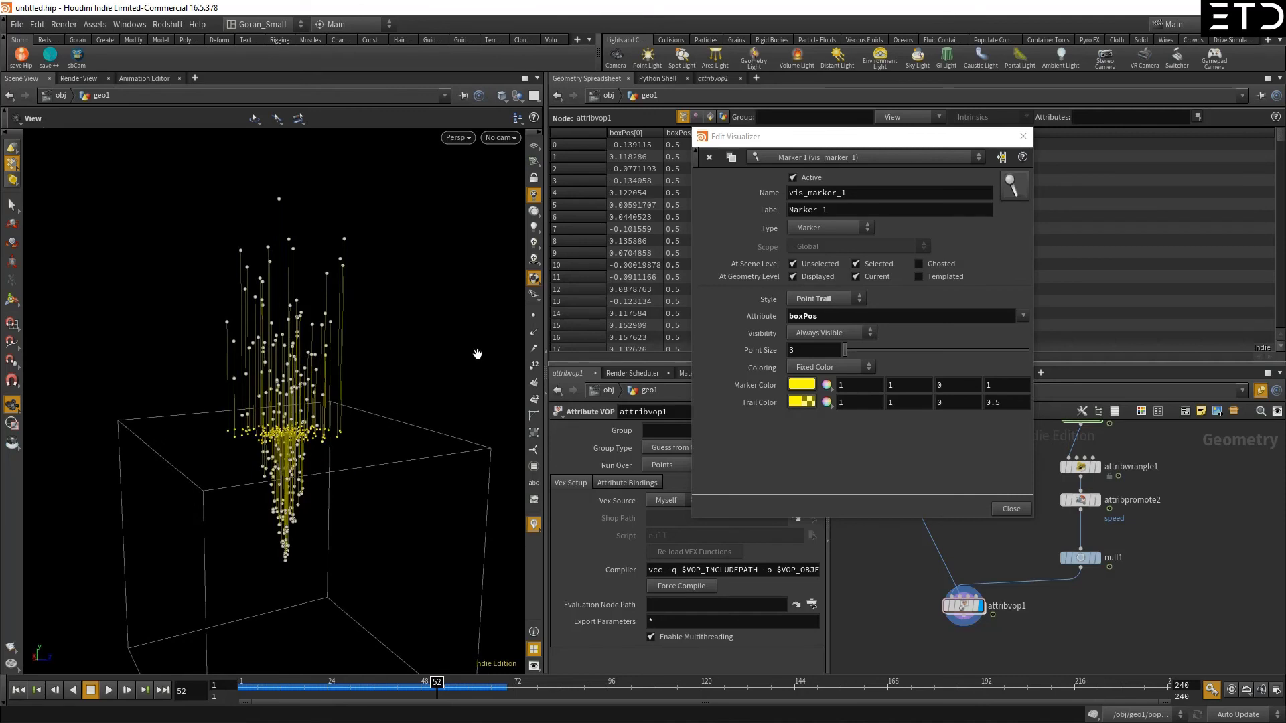
{"action": "left_click", "coordinate": [1023, 136]}
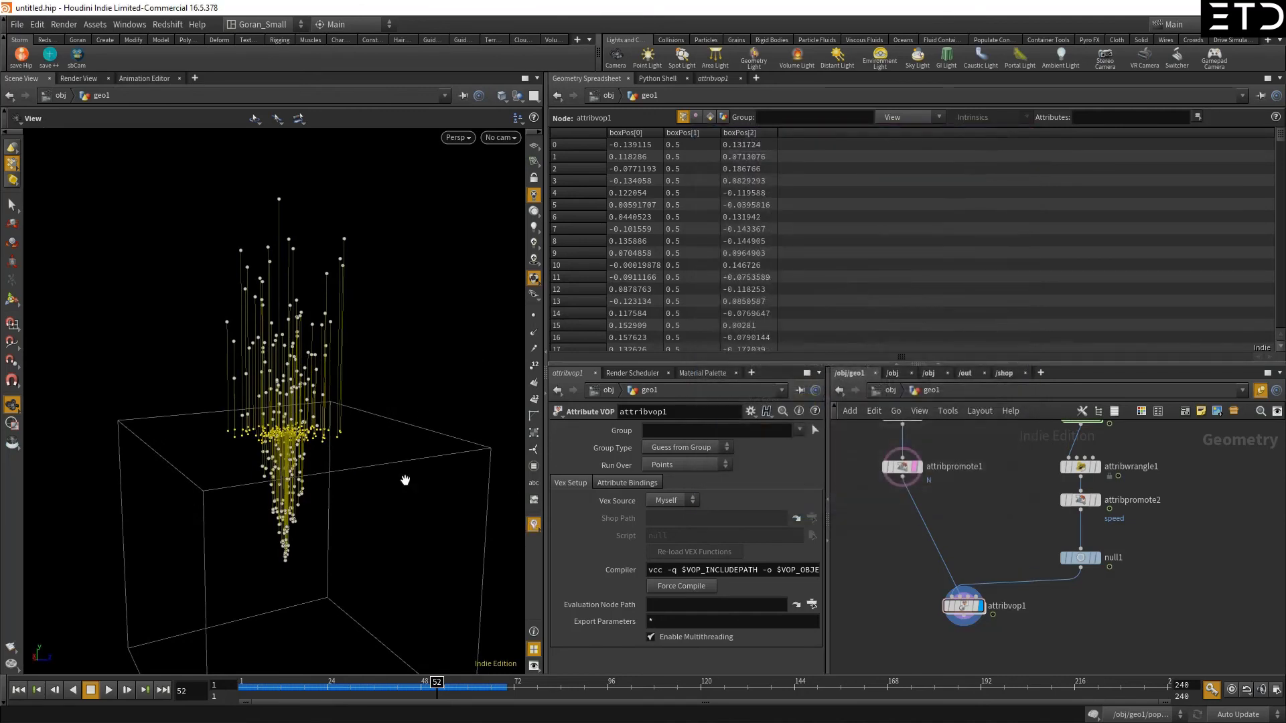
- Add a Visualize node, visualize1, below attribvop1 in geo1
{"action": "left_click", "coordinate": [526, 523]}
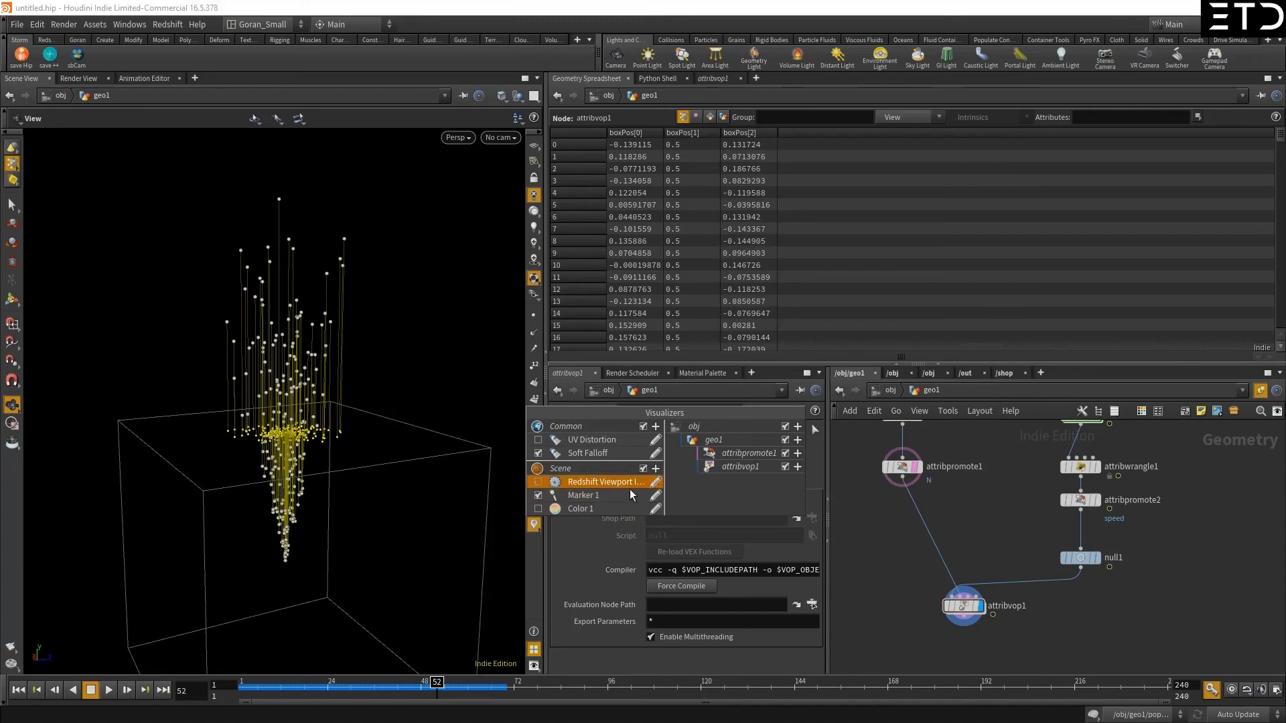
{"action": "scroll", "coordinate": [899, 500], "scroll_direction": "down", "scroll_amount": 3}
{"action": "scroll", "coordinate": [936, 539], "scroll_direction": "up", "scroll_amount": 3}
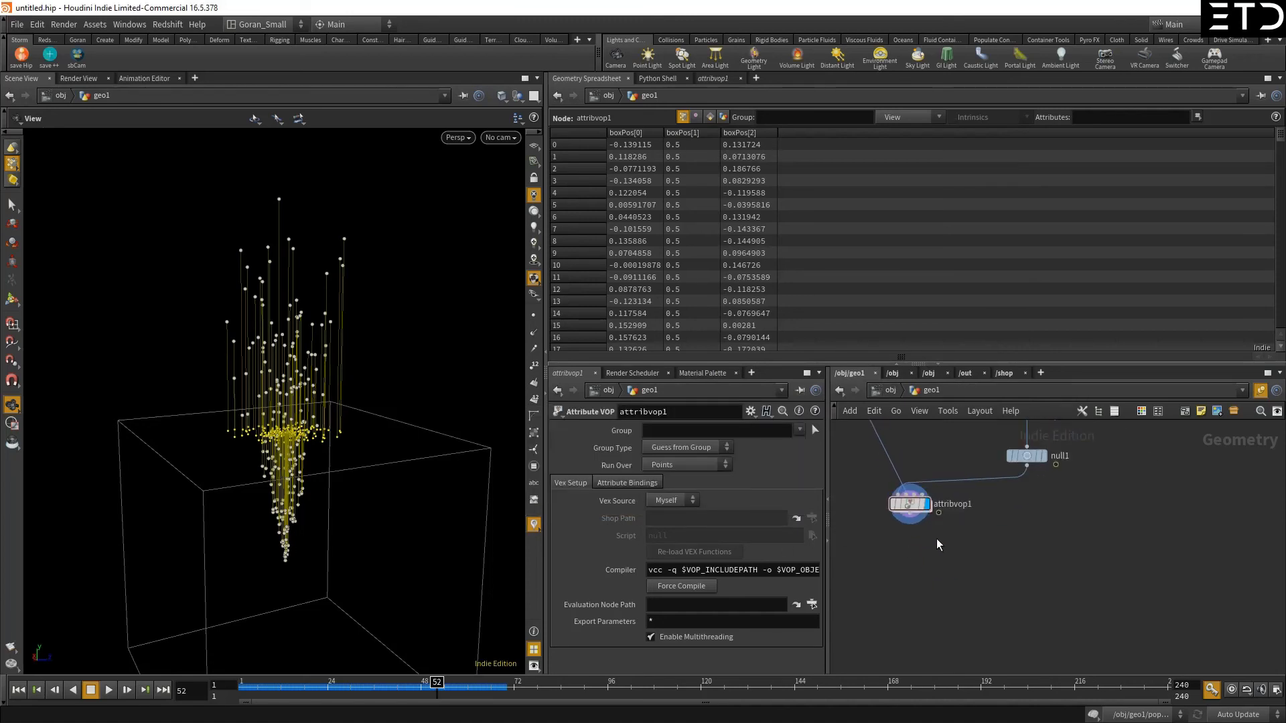
{"action": "key", "text": "Tab"}
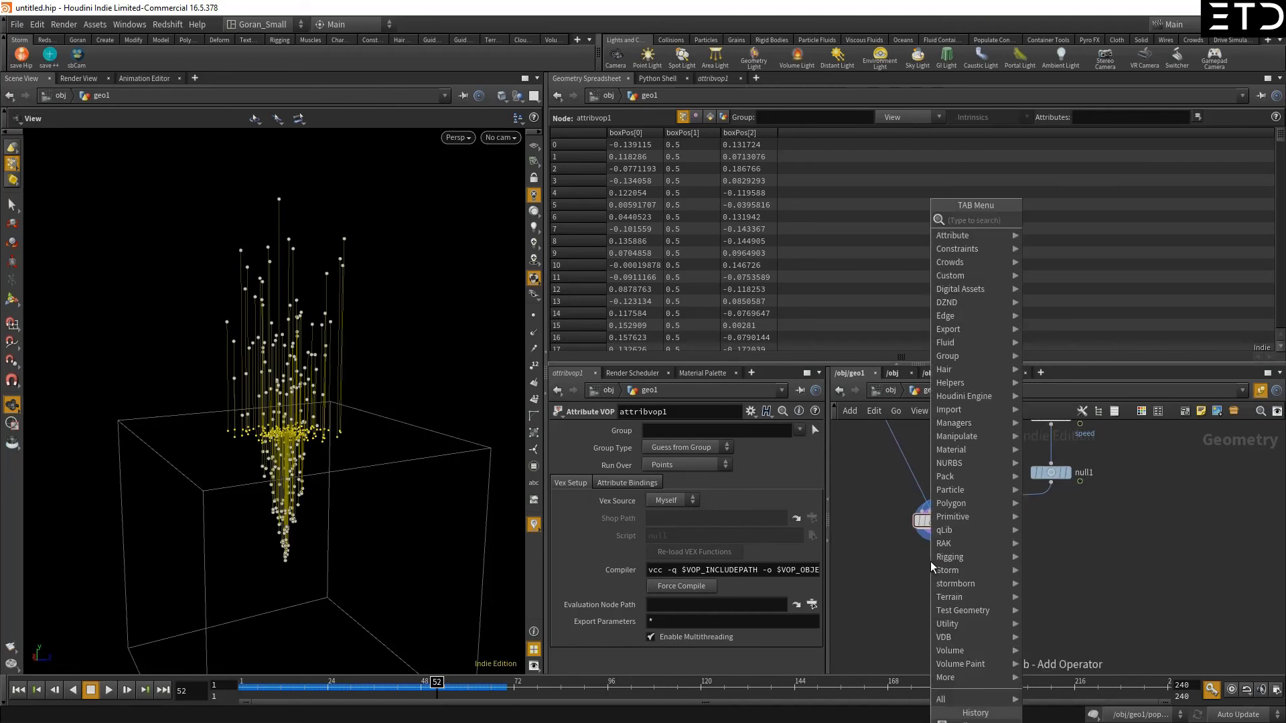
{"action": "type", "text": "visu"}
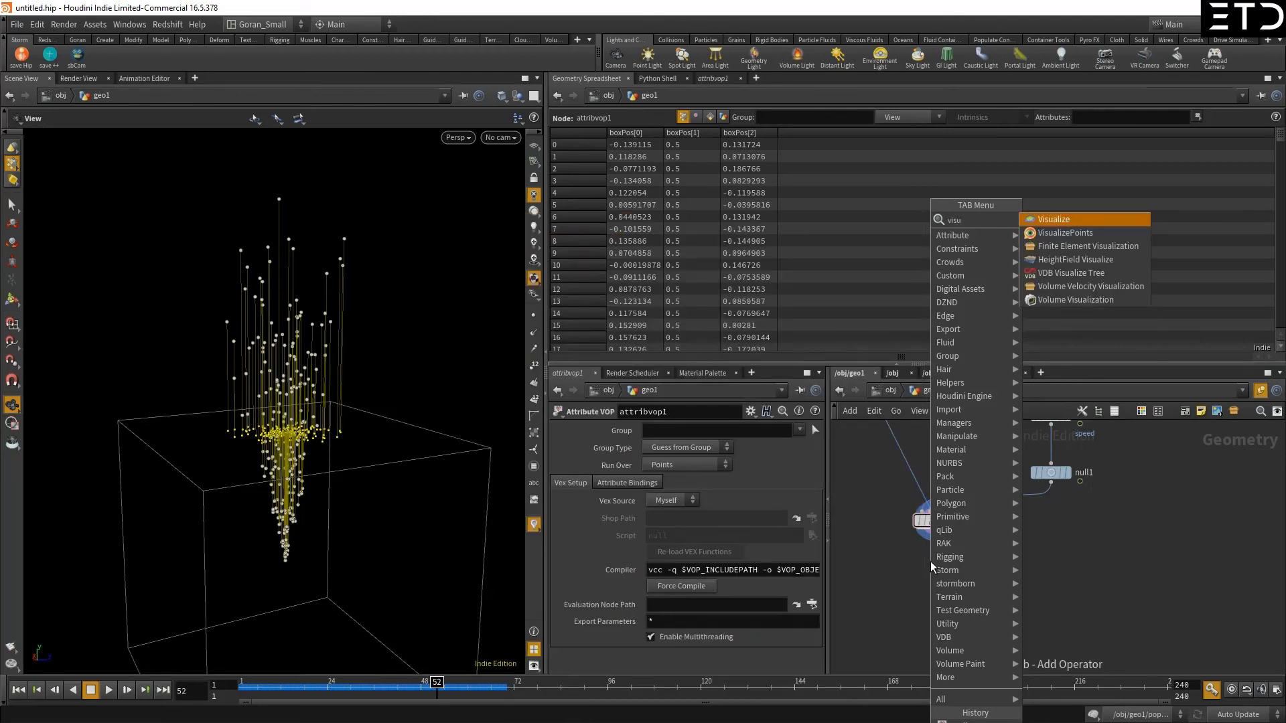
{"action": "key", "text": "Return"}
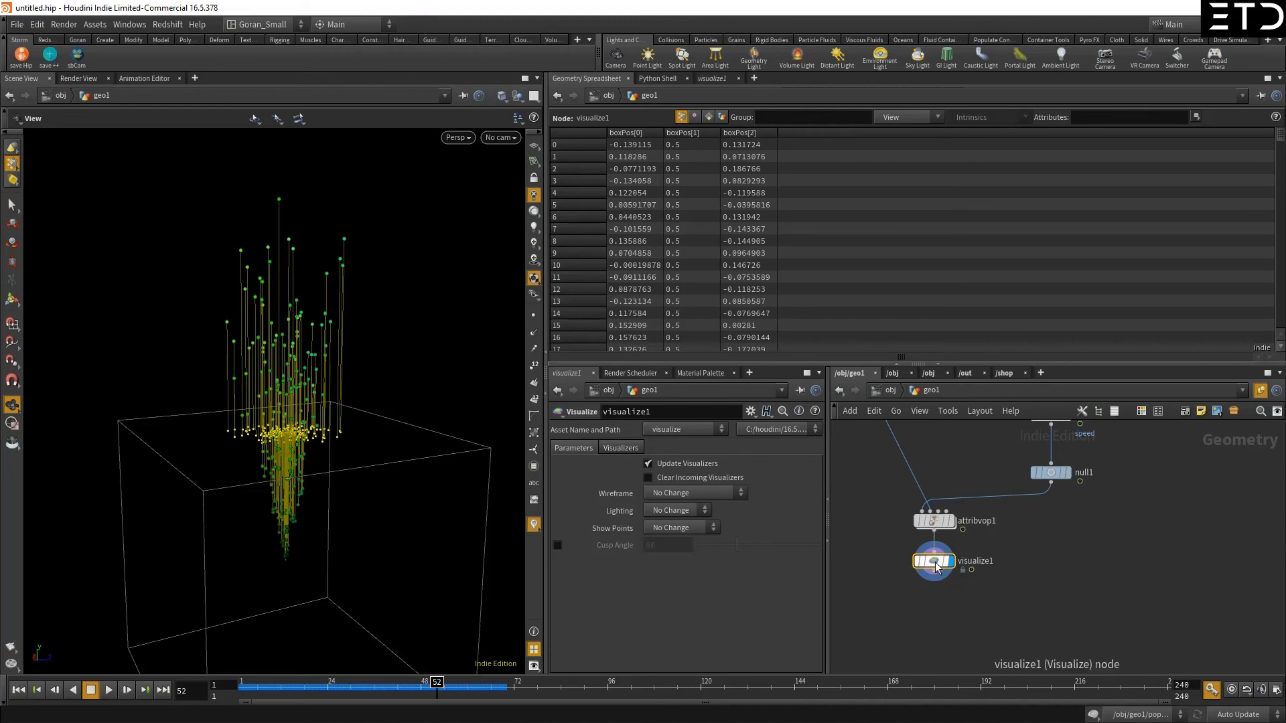
- Show visualize1's Color 1 visualizer settings and nudge the node lower
{"action": "left_click", "coordinate": [619, 449]}
{"action": "left_click", "coordinate": [698, 468]}
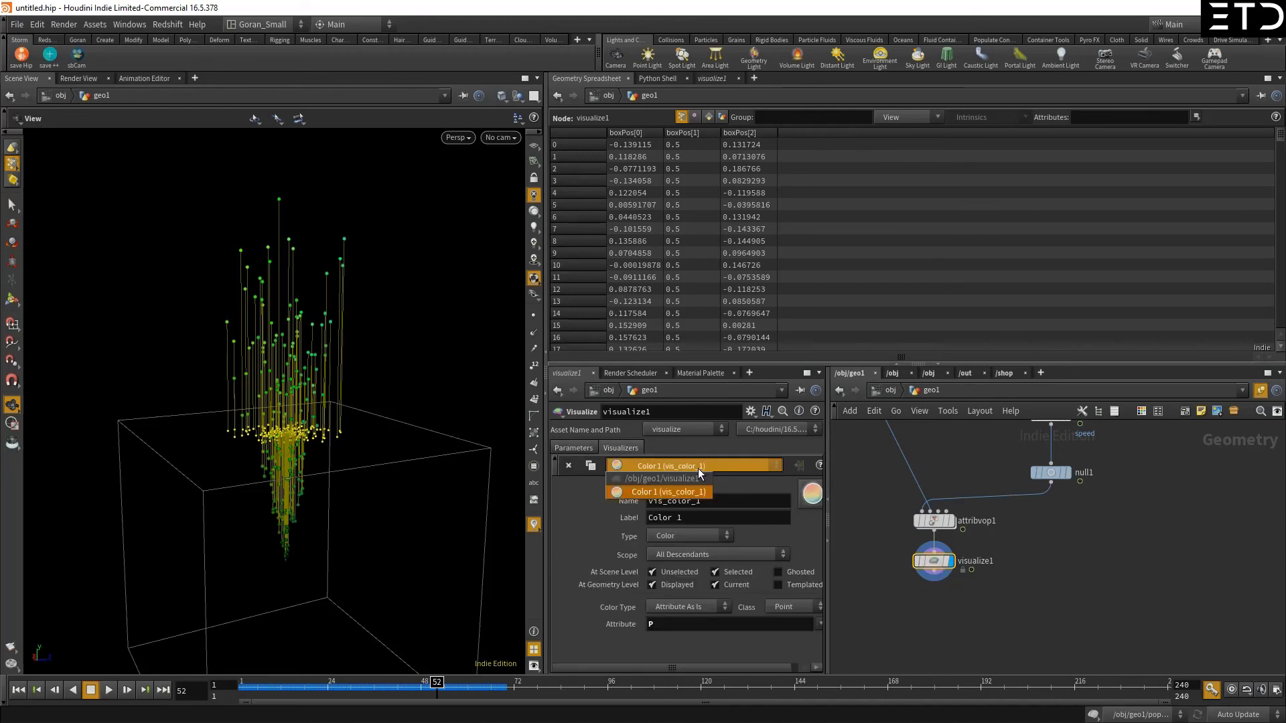
{"action": "left_click", "coordinate": [705, 468]}
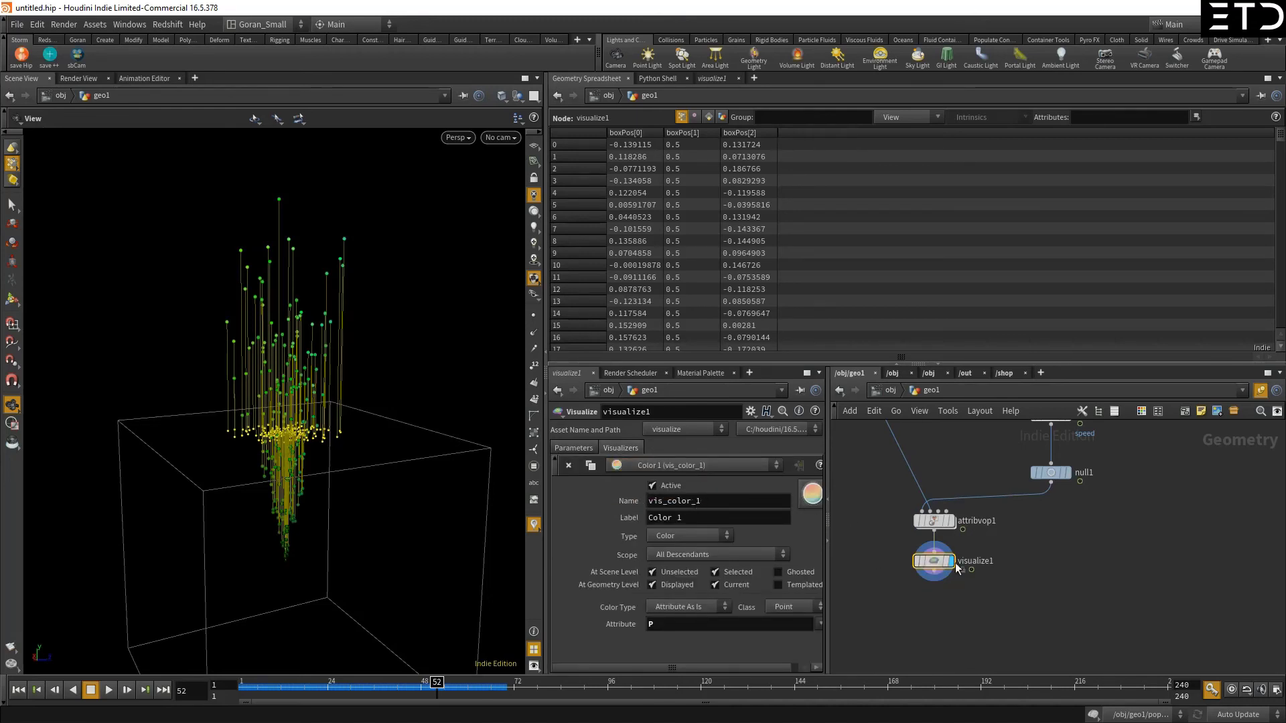
{"action": "left_click_drag", "start_coordinate": [957, 568], "coordinate": [956, 580]}
{"action": "left_click", "coordinate": [534, 524]}
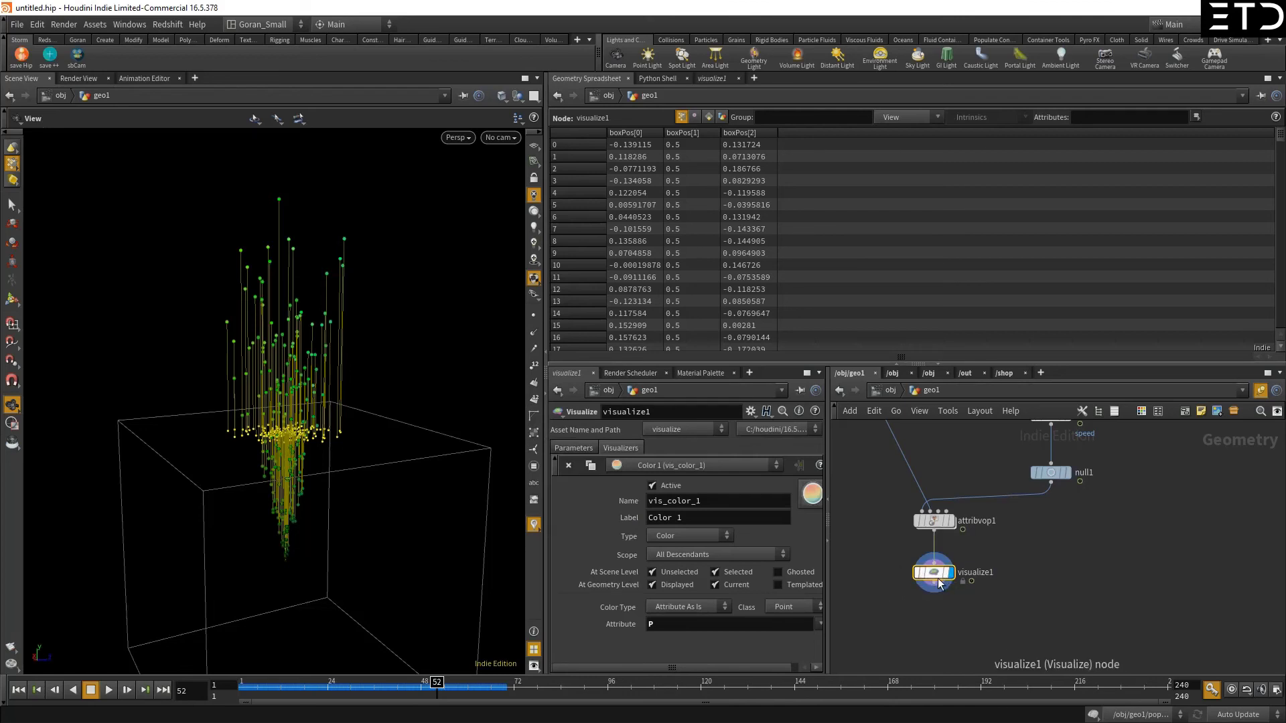
- Name the visualizer speed, label it speef, and set its attribute to speed
{"action": "left_click_drag", "start_coordinate": [707, 509], "coordinate": [574, 509]}
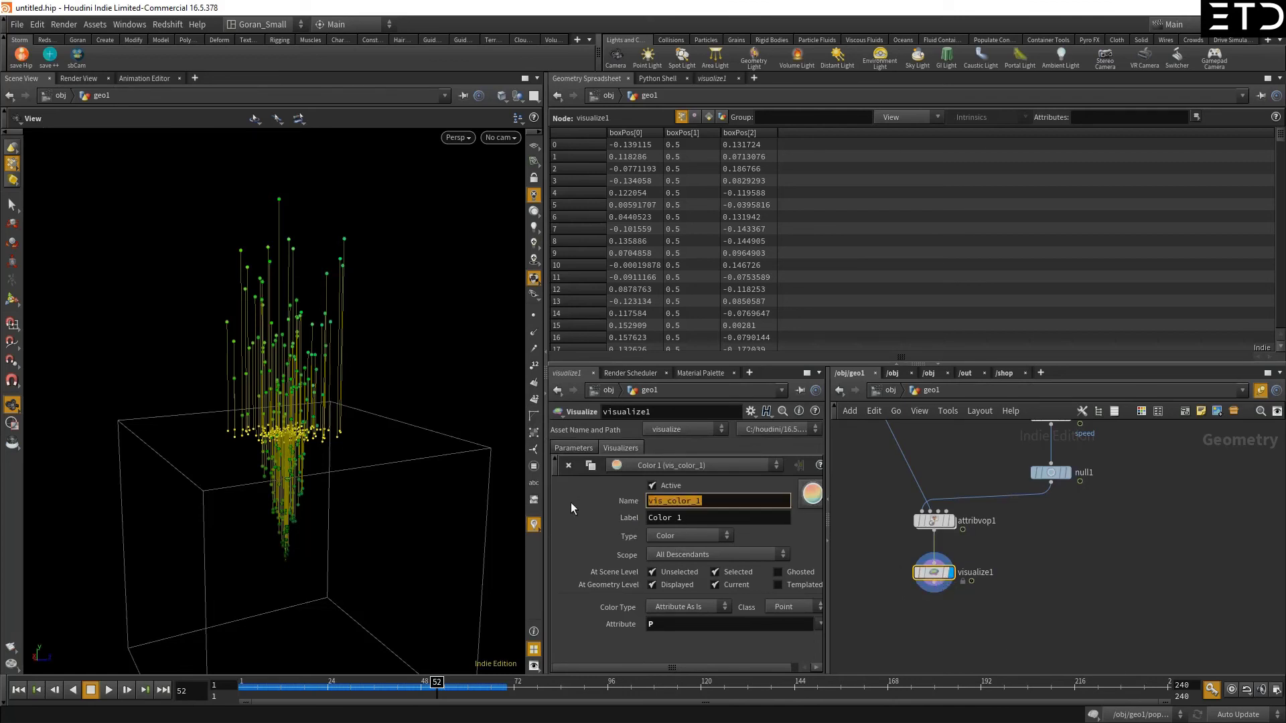
{"action": "type", "text": "speed"}
{"action": "key", "text": "Tab"}
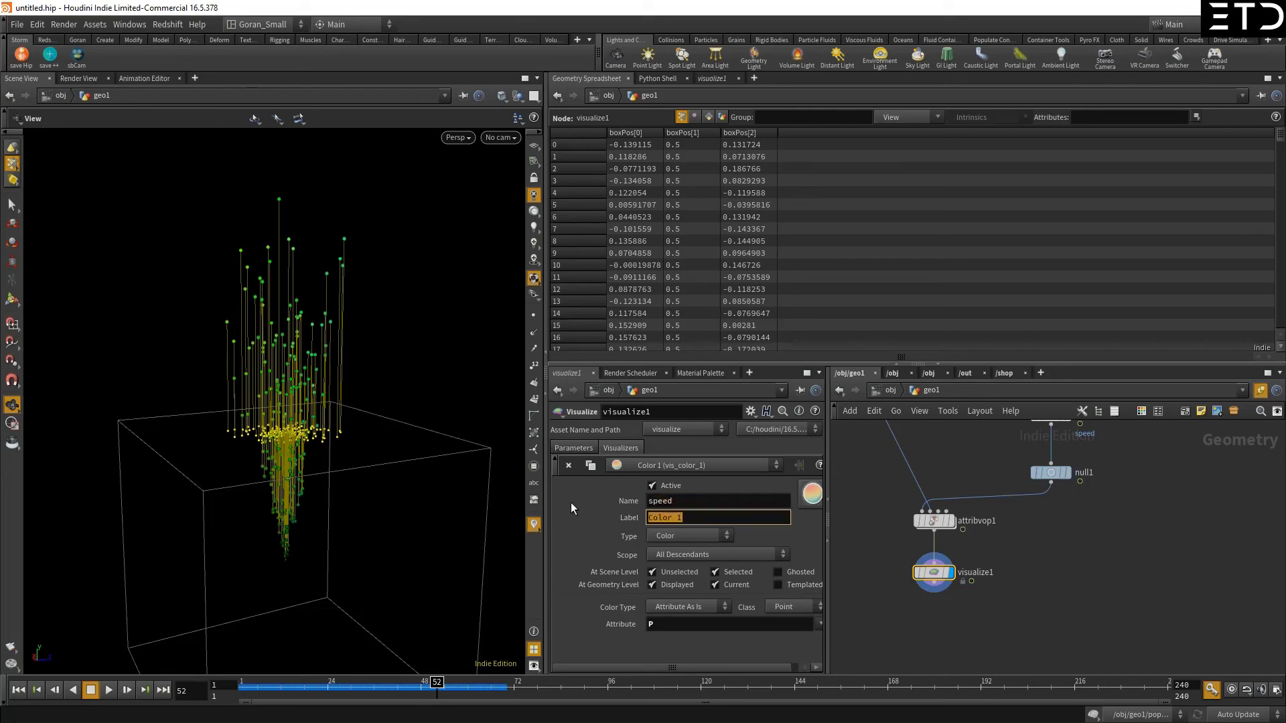
{"action": "type", "text": "speef"}
{"action": "key", "text": "Tab"}
{"action": "type", "text": "speed"}
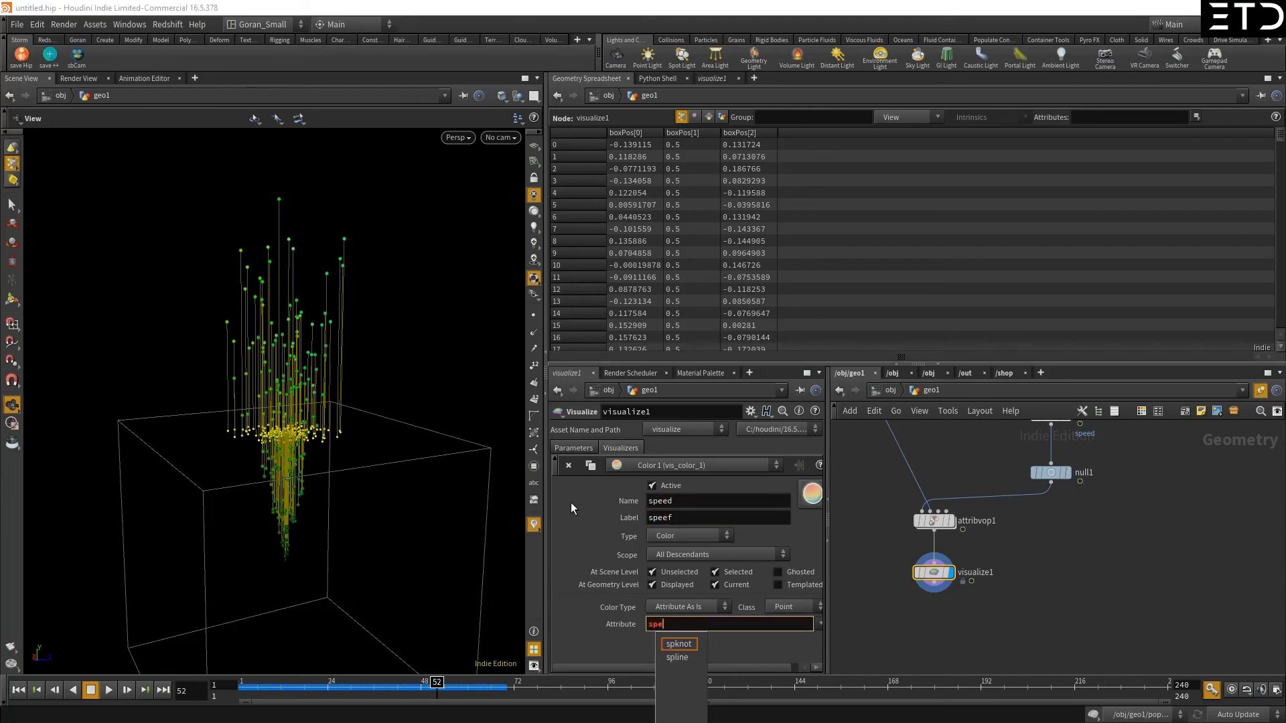
{"action": "key", "text": "Return"}
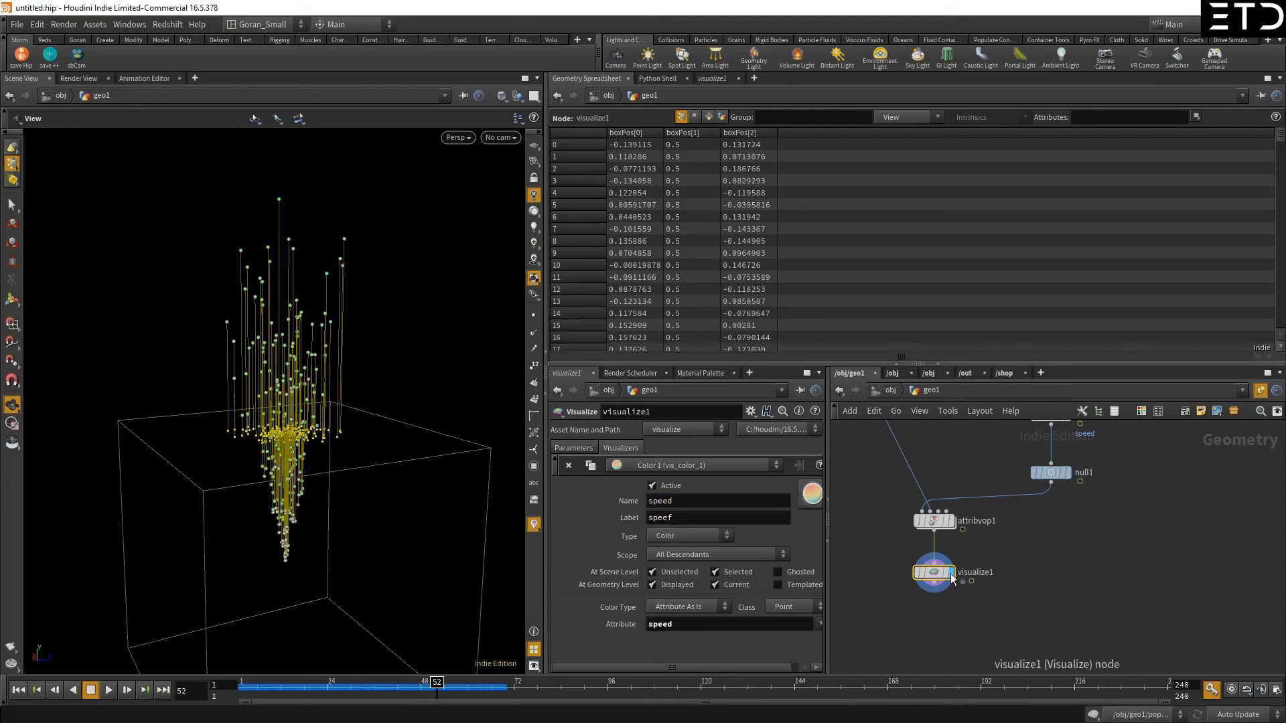
- Turn off the viewport colour visualizer and change visualize1's type to Marker
{"action": "left_click", "coordinate": [534, 524]}
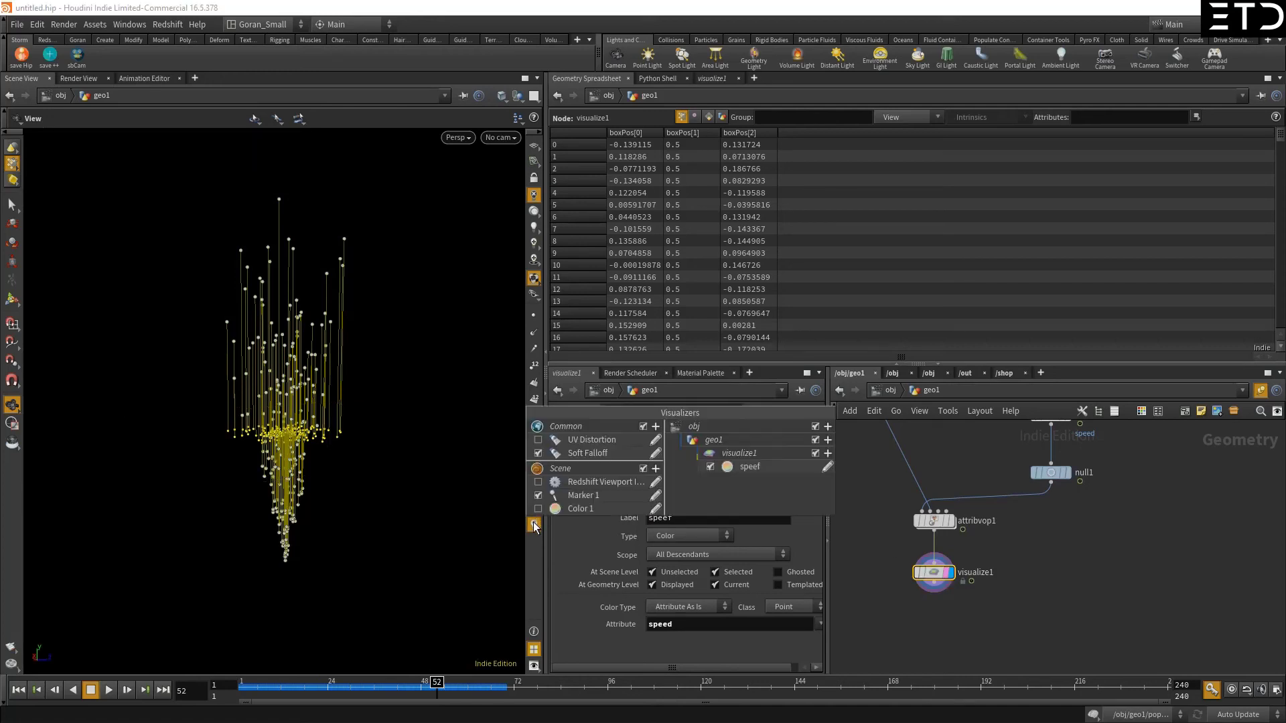
{"action": "left_click", "coordinate": [590, 510]}
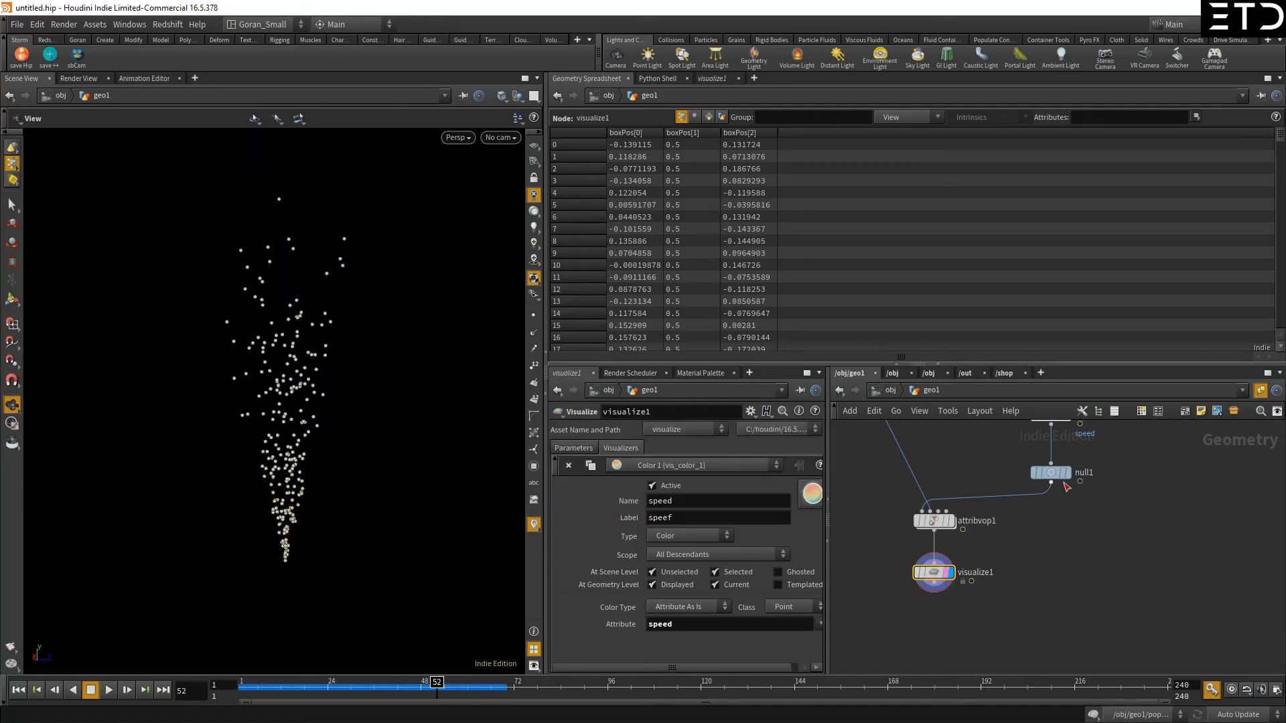
{"action": "left_click", "coordinate": [696, 608]}
{"action": "left_click", "coordinate": [697, 604]}
{"action": "left_click", "coordinate": [678, 537]}
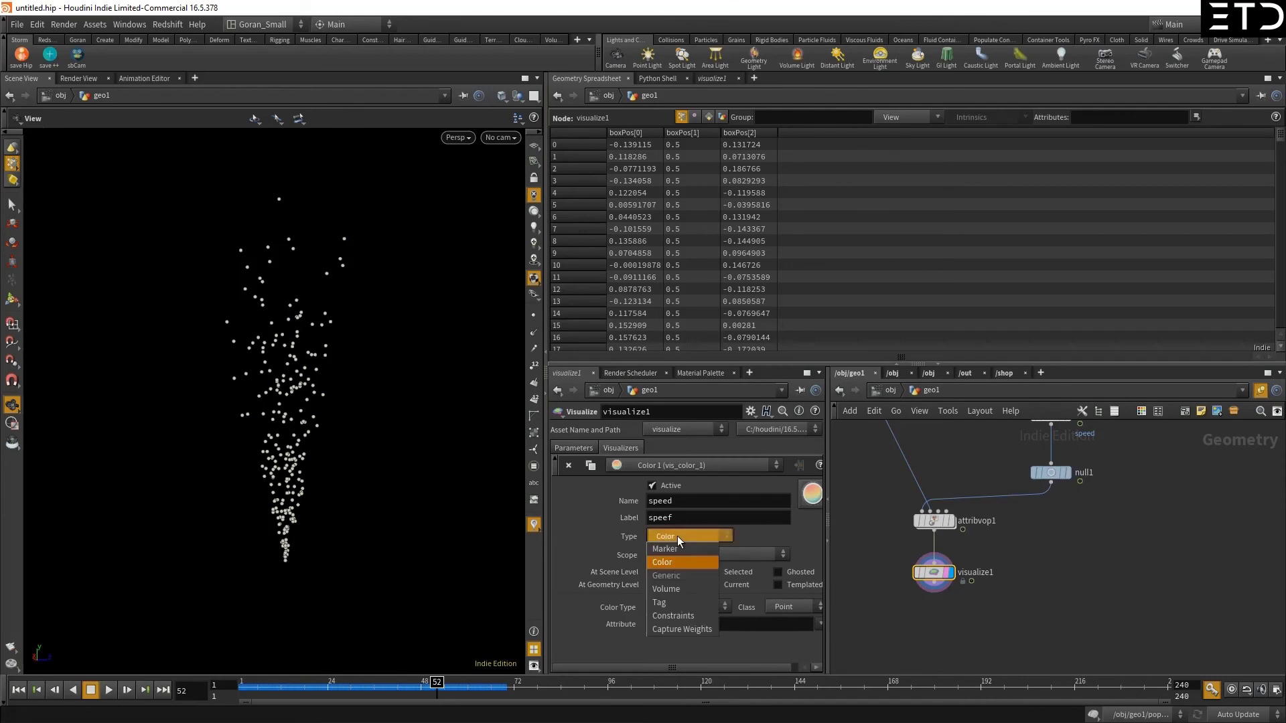
{"action": "left_click", "coordinate": [674, 550]}
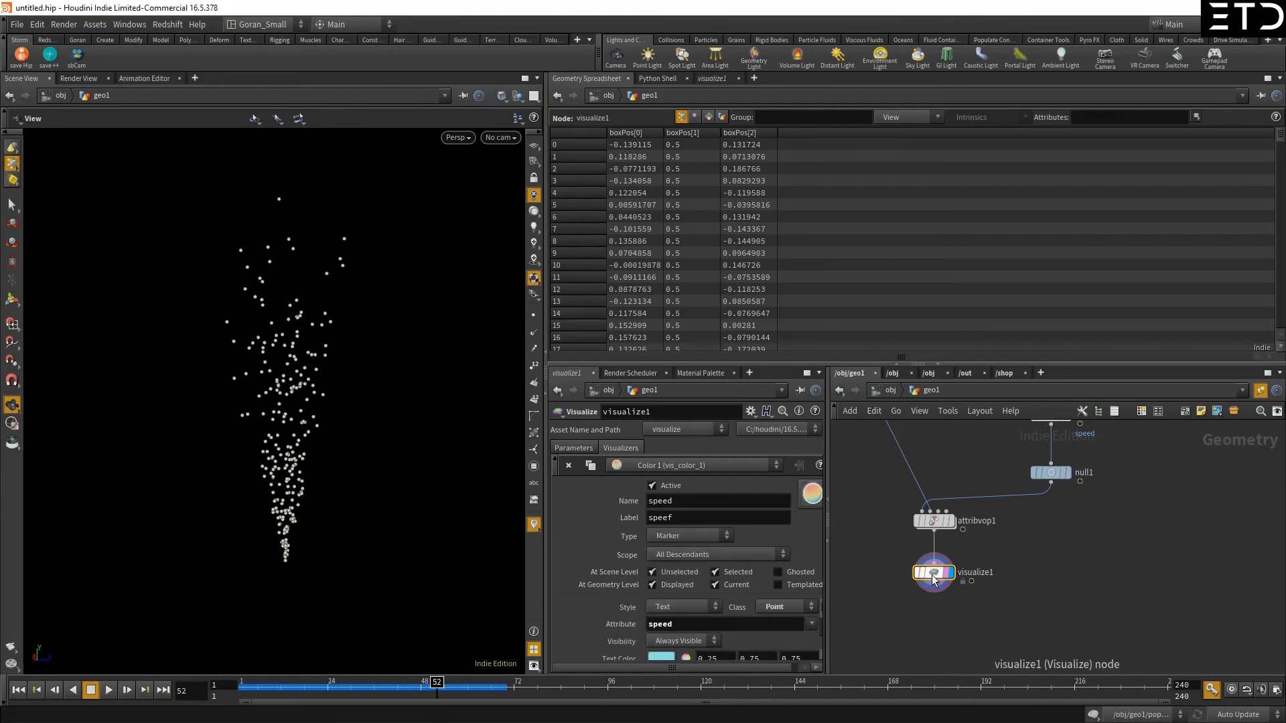
- Enlarge the network view and select attribwrangle1 to inspect its speed values
{"action": "left_click_drag", "start_coordinate": [901, 361], "coordinate": [901, 271]}
{"action": "middle_click_drag", "start_coordinate": [1037, 370], "coordinate": [1019, 427]}
{"action": "left_click", "coordinate": [1032, 397]}
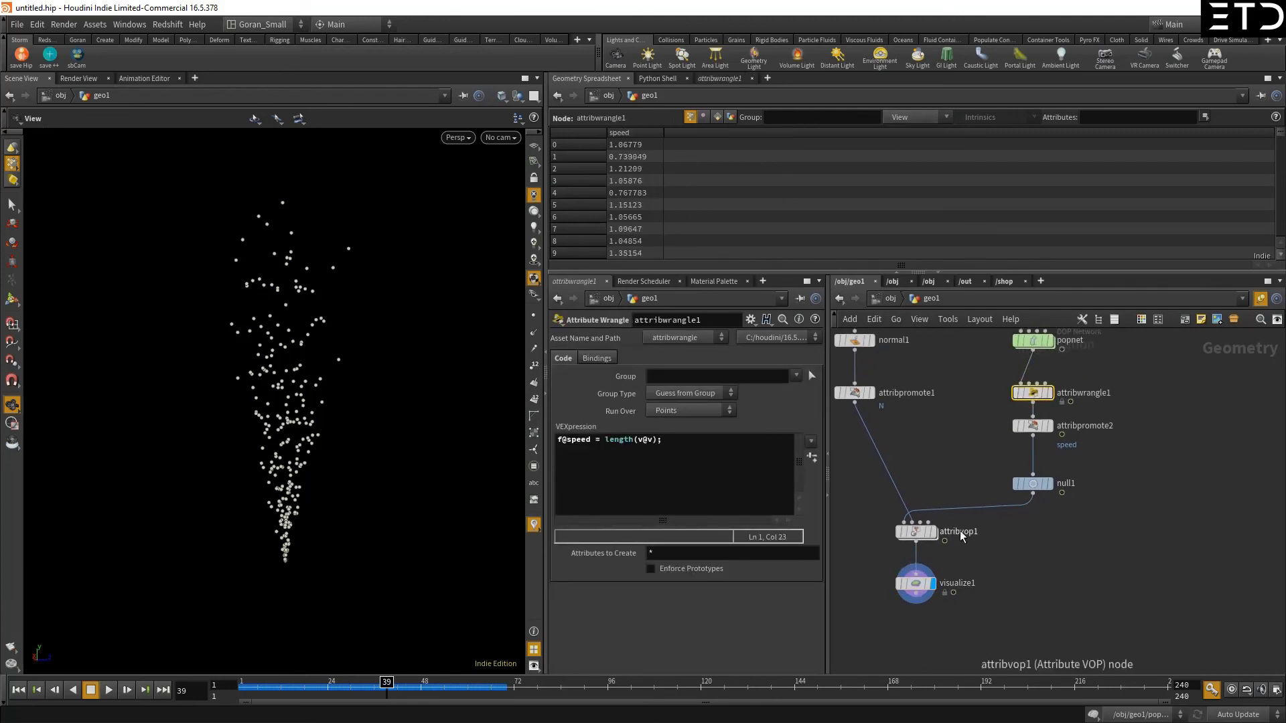
- Display attribpromote2's output and frame the speed-labelled particle points
{"action": "left_click", "coordinate": [1016, 425]}
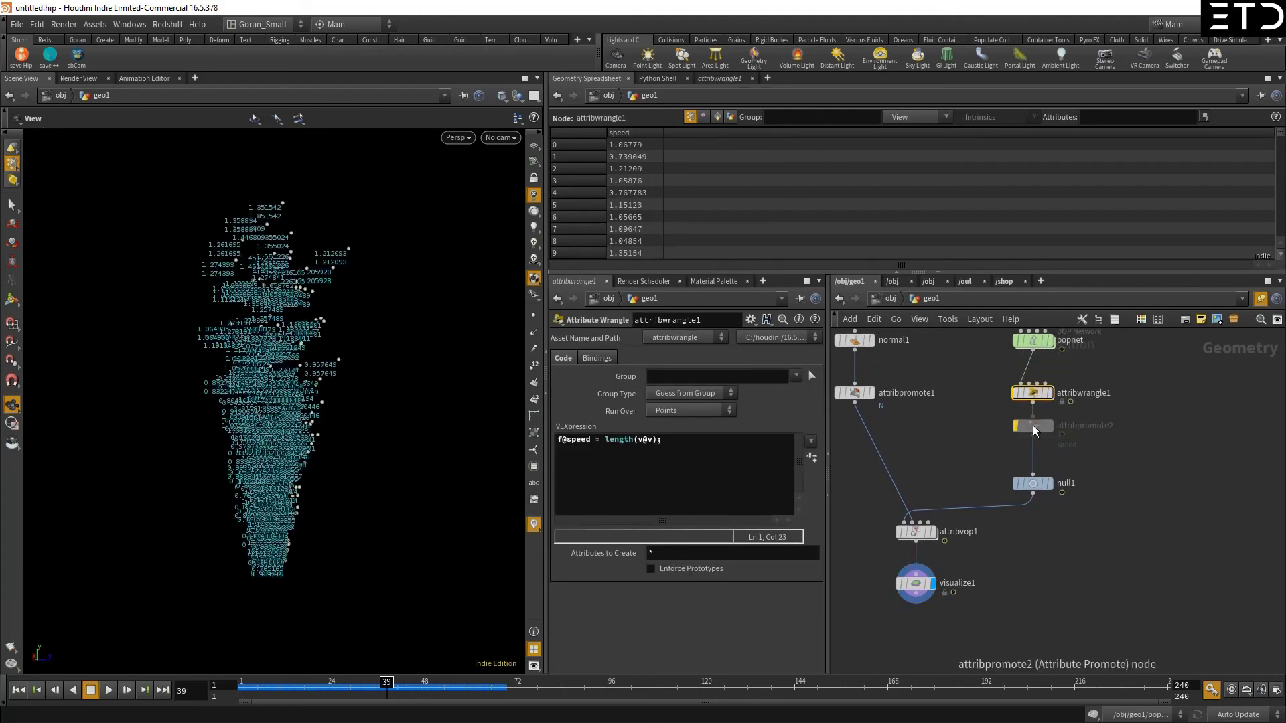
{"action": "left_click", "coordinate": [1033, 424]}
{"action": "right_click_drag", "start_coordinate": [230, 403], "coordinate": [246, 428]}
{"action": "key", "text": "g"}
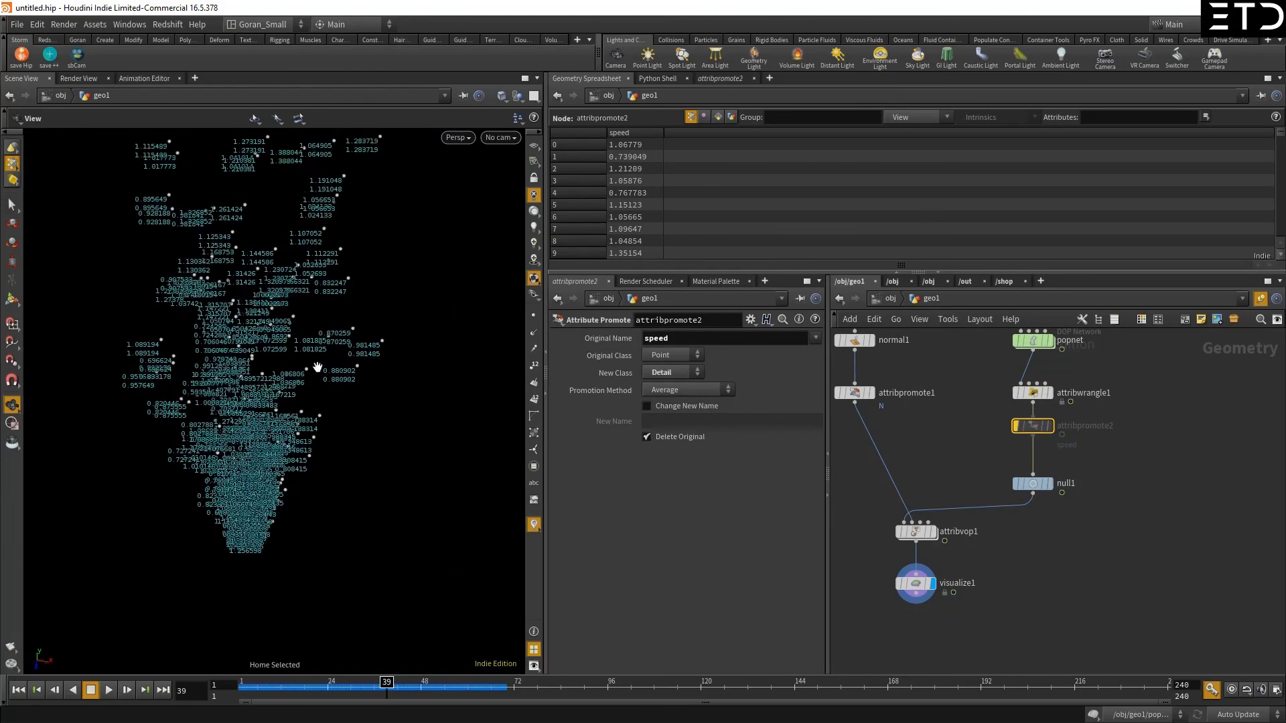
{"action": "left_click_drag", "start_coordinate": [281, 352], "coordinate": [295, 611]}
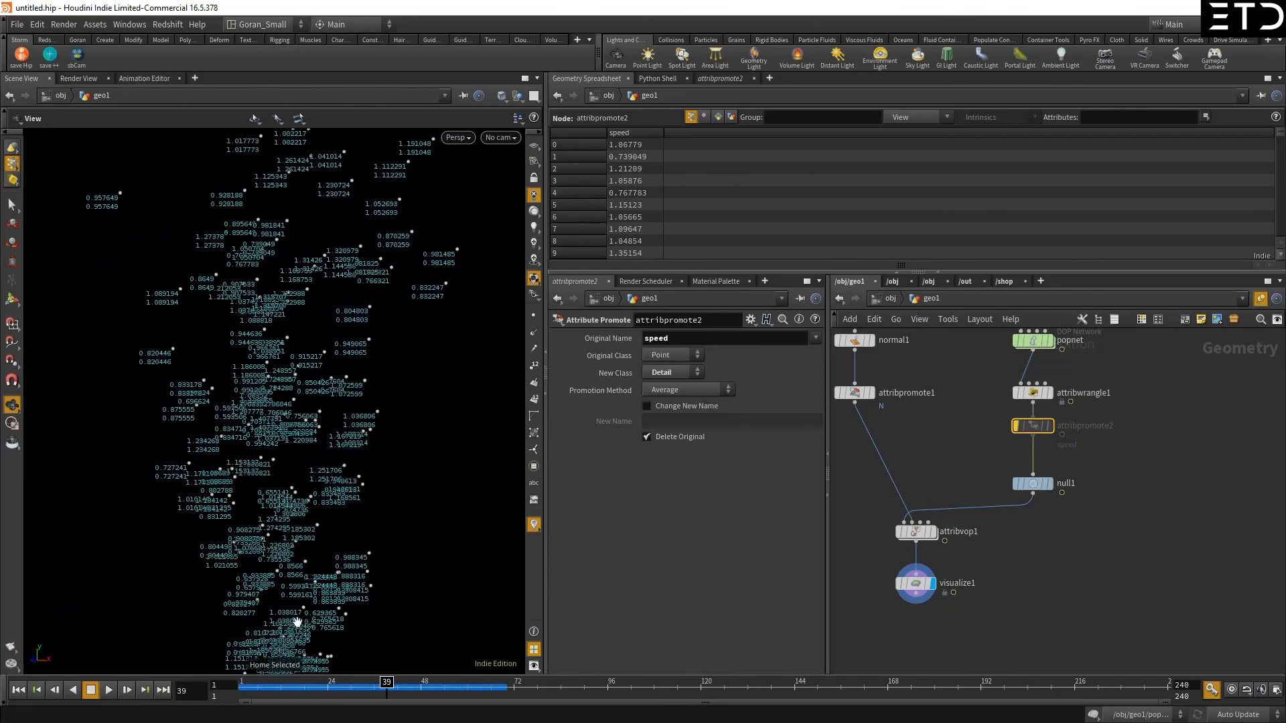
- Turn the viewport colour visualizer back on beneath the speed labels
{"action": "left_click", "coordinate": [533, 525]}
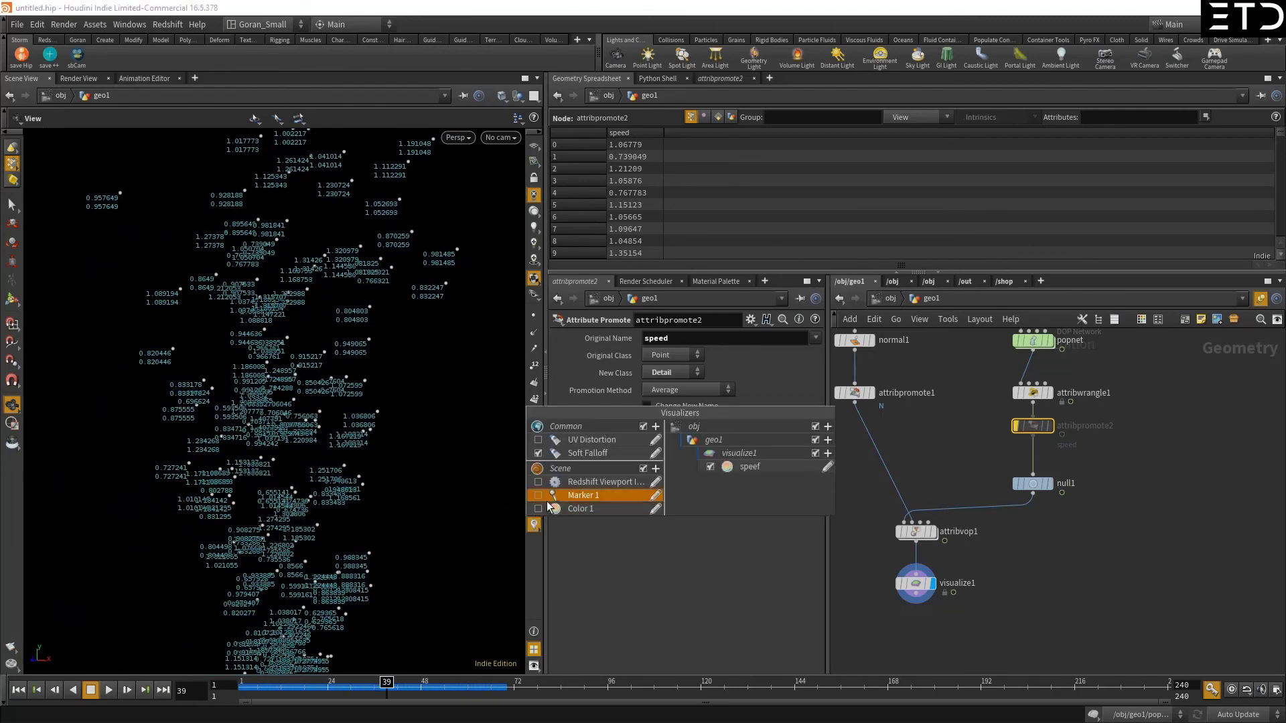
{"action": "left_click", "coordinate": [534, 525]}
{"action": "left_click", "coordinate": [534, 525]}
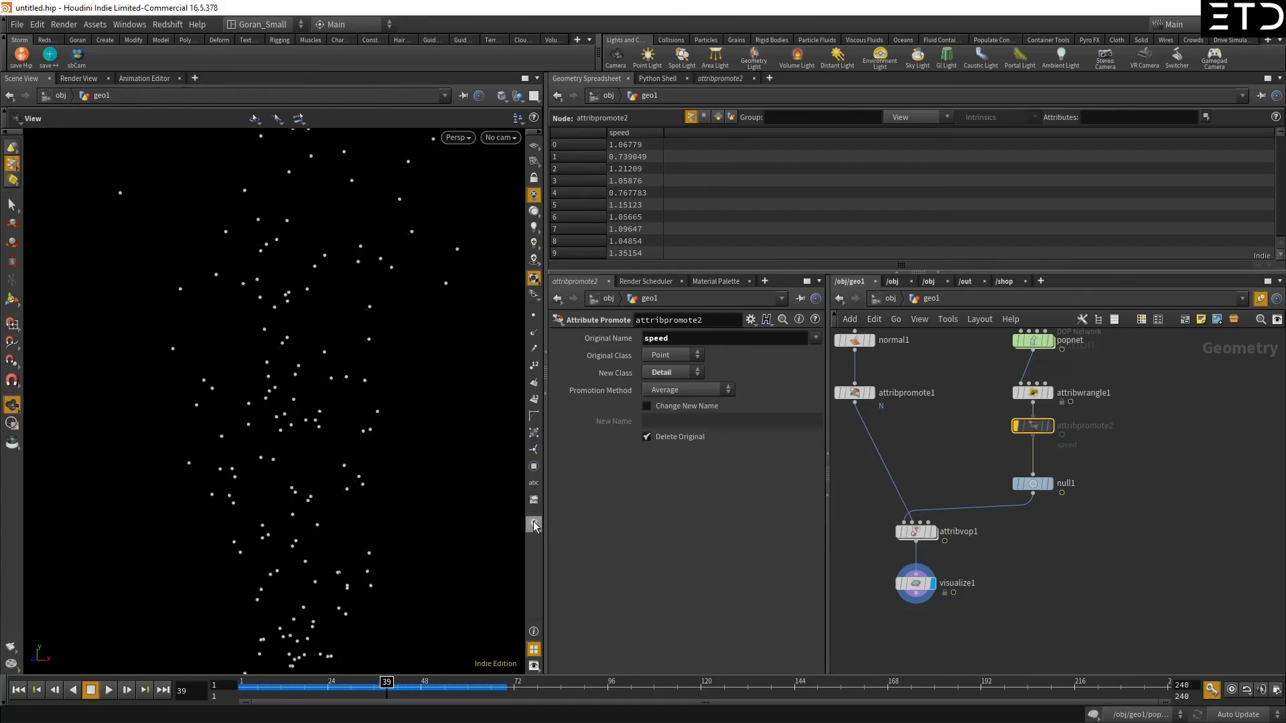
{"action": "left_click_drag", "start_coordinate": [267, 426], "coordinate": [254, 423]}
{"action": "scroll", "coordinate": [276, 398], "scroll_direction": "up", "scroll_amount": 5}
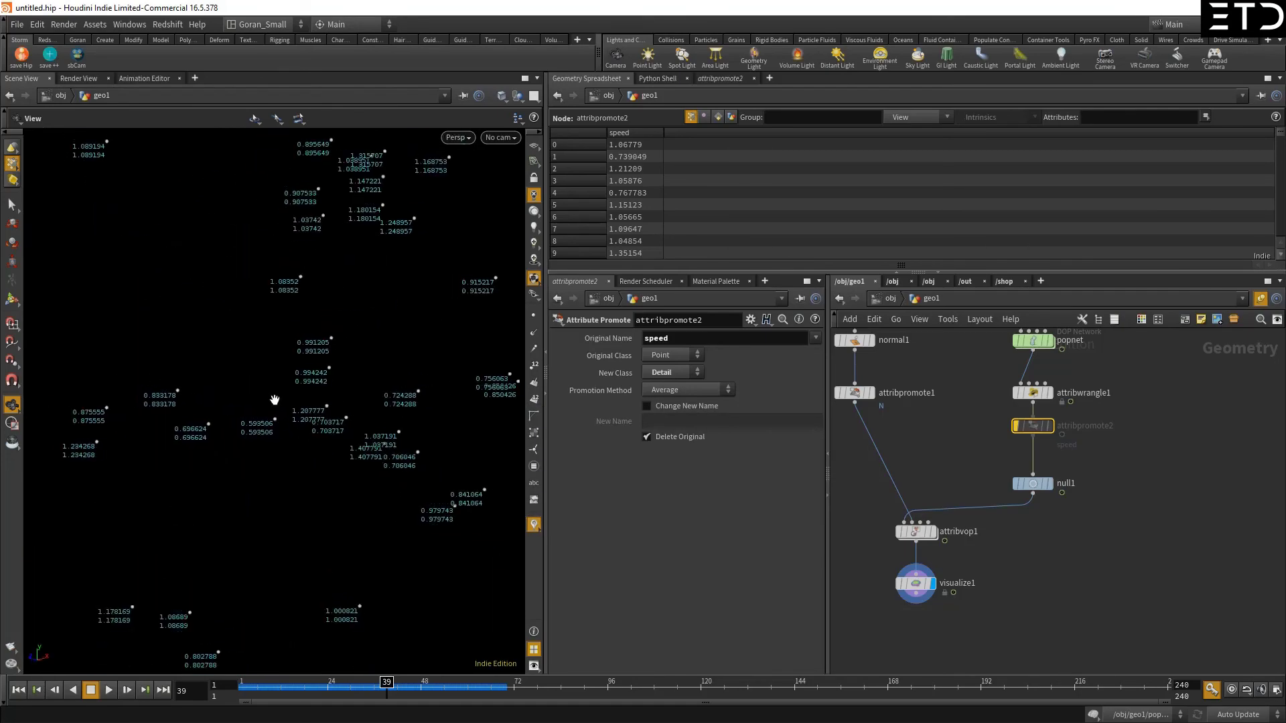
{"action": "right_click", "coordinate": [536, 525]}
- Turn on the Color 1 visualizer and duplicate visualize1 as visualize2, wired below null1
{"action": "left_click", "coordinate": [538, 509]}
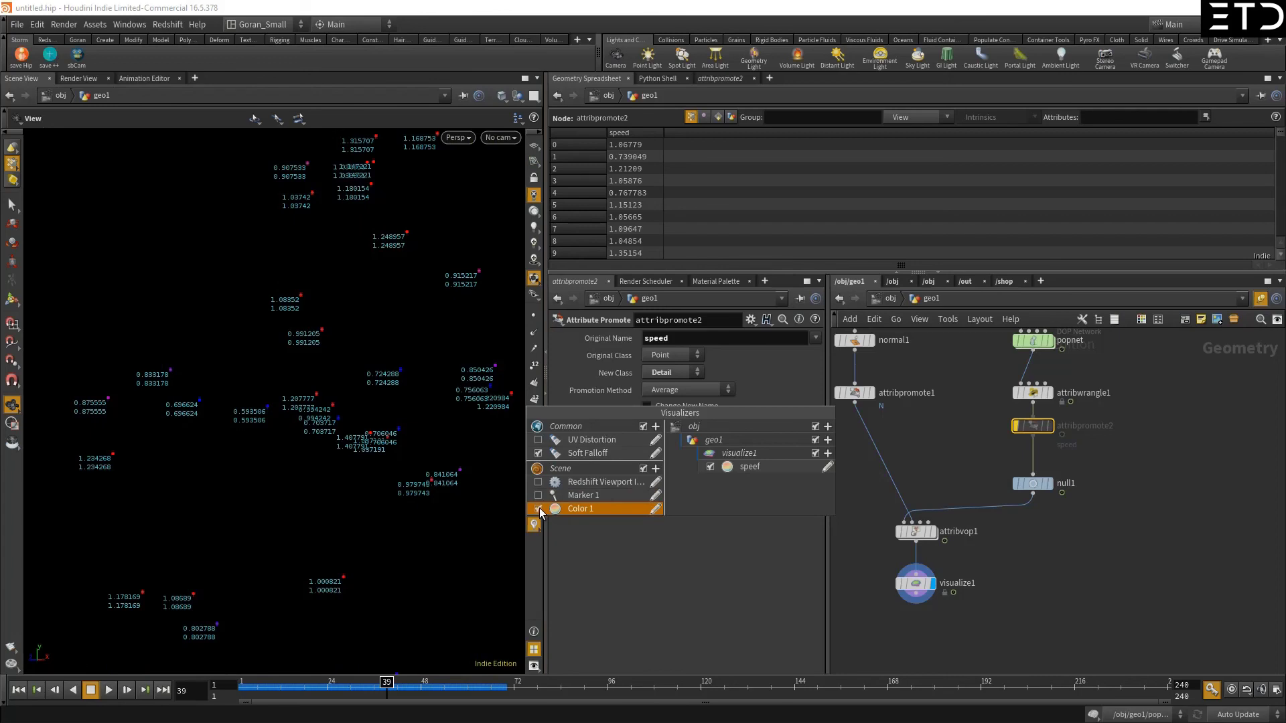
{"action": "left_click", "coordinate": [899, 576]}
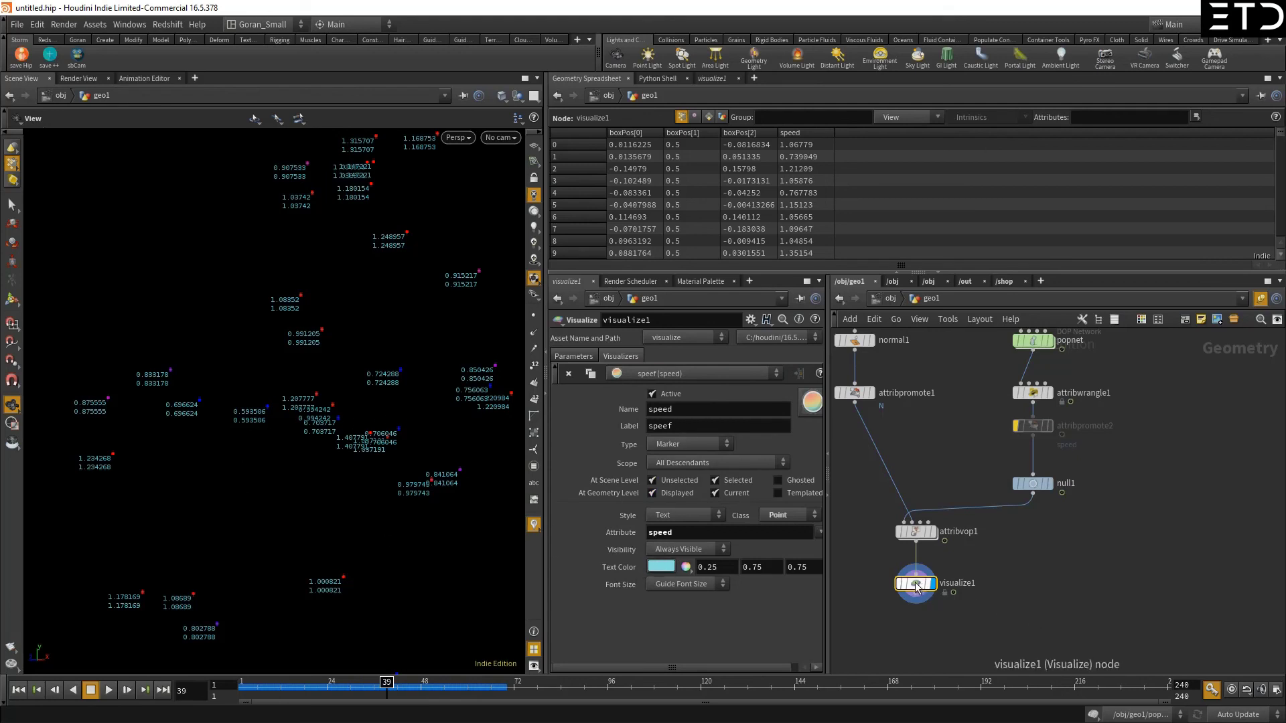
{"action": "key", "text": "ctrl+c"}
{"action": "key", "text": "ctrl+v"}
{"action": "left_click_drag", "start_coordinate": [1105, 529], "coordinate": [1032, 499]}
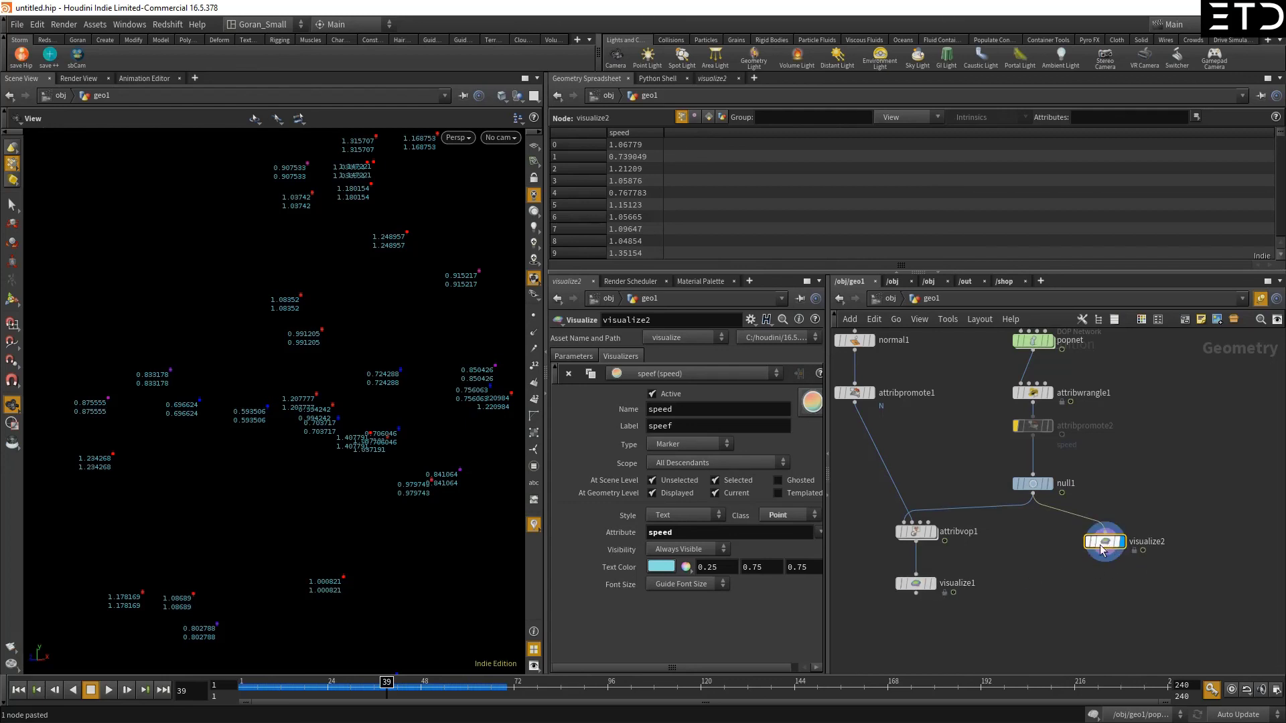
- Switch visualize2's visualizer type to Color and keep visualize2 as the displayed node
{"action": "left_click", "coordinate": [670, 516]}
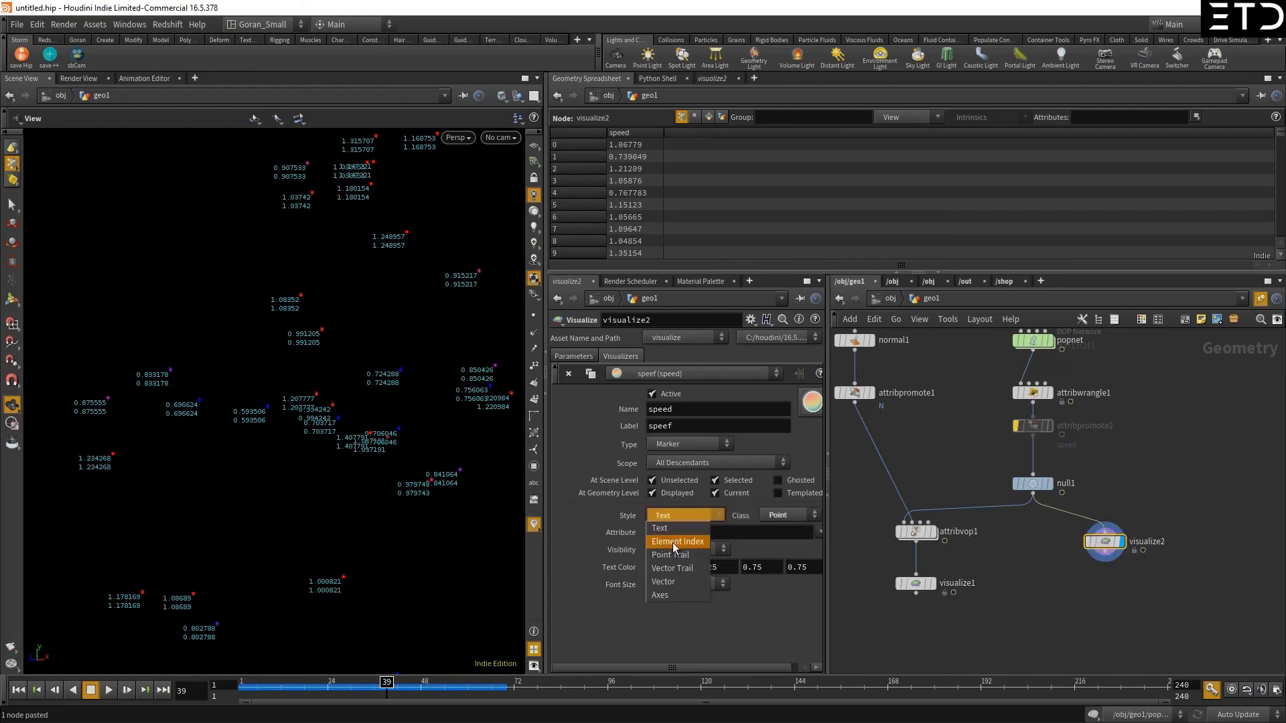
{"action": "left_click", "coordinate": [678, 443]}
{"action": "left_click", "coordinate": [678, 443]}
{"action": "left_click", "coordinate": [674, 475]}
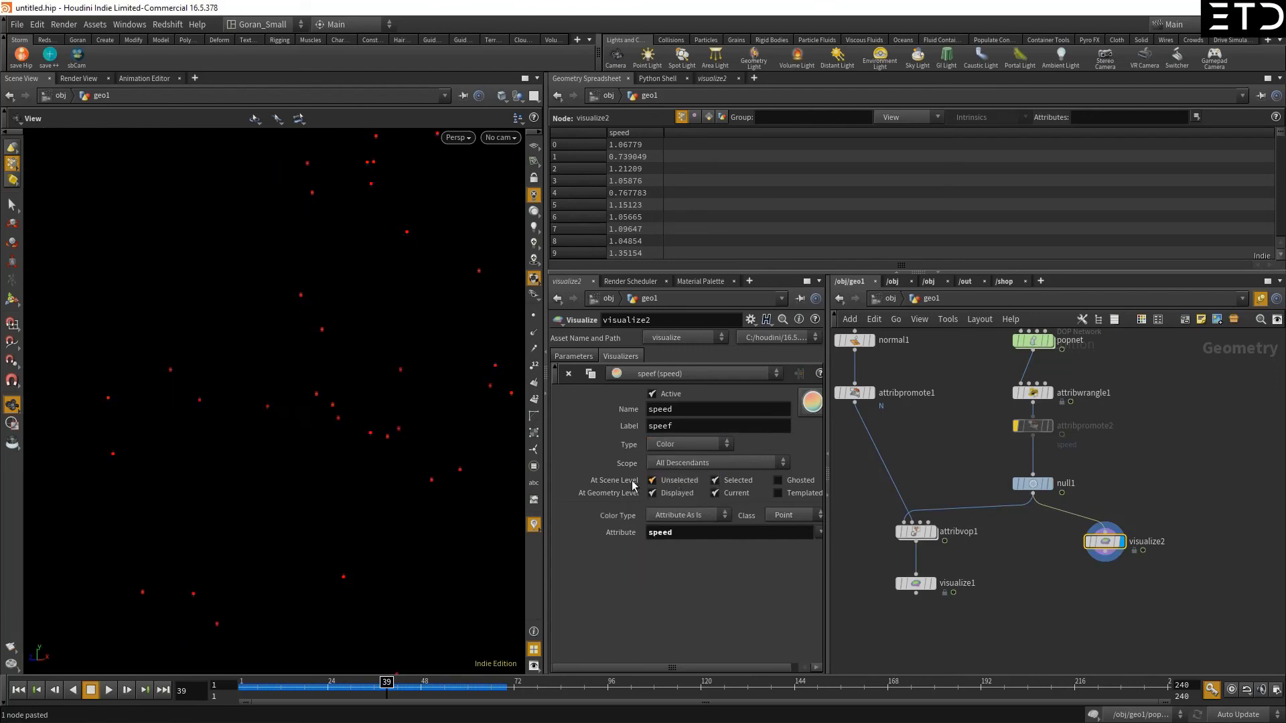
{"action": "left_click", "coordinate": [935, 585]}
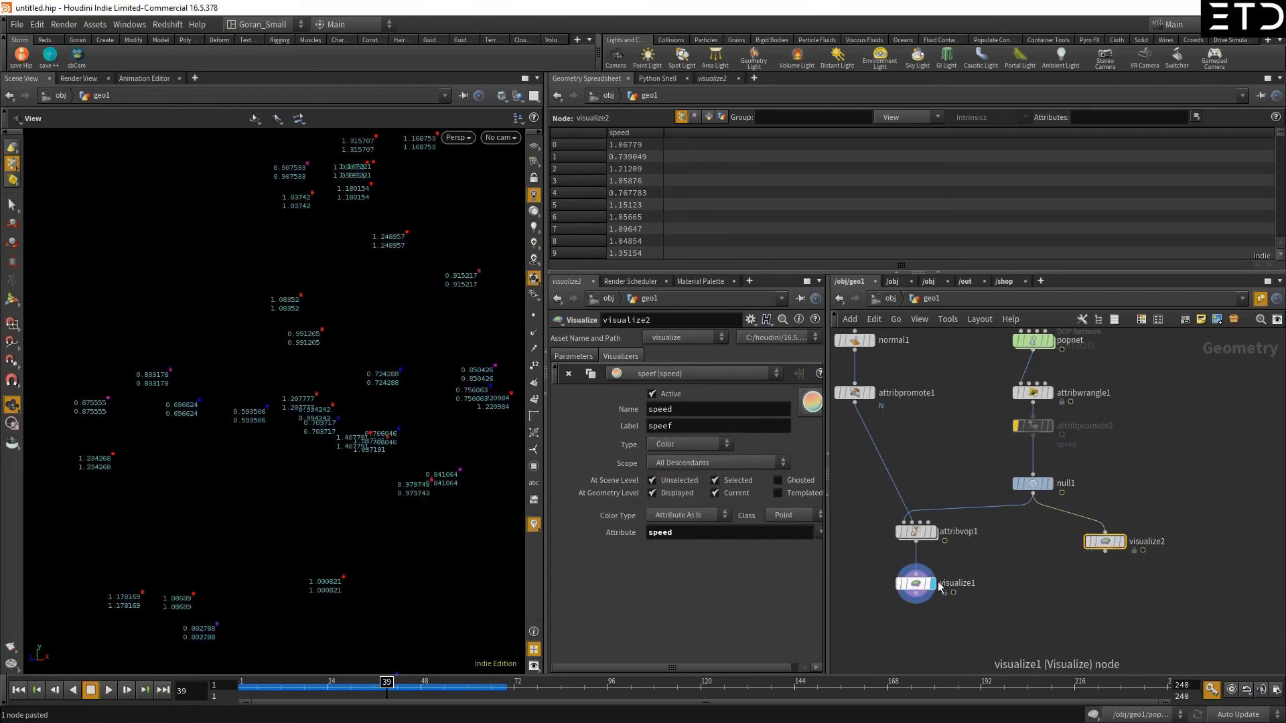
{"action": "left_click", "coordinate": [1121, 541]}
- Pan and zoom the network editor over box1, add1 and attribpromote1's node info
{"action": "middle_click_drag", "start_coordinate": [1015, 536], "coordinate": [994, 611]}
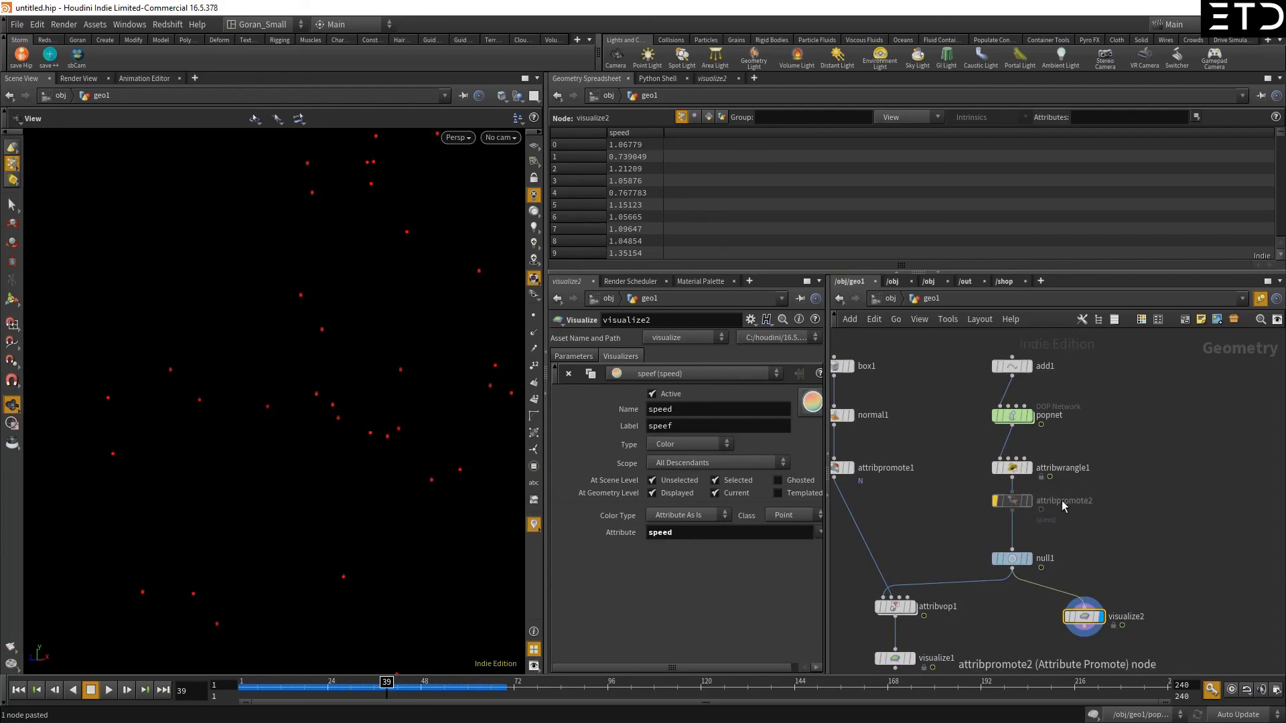
{"action": "scroll", "coordinate": [968, 497], "scroll_direction": "down", "scroll_amount": 2}
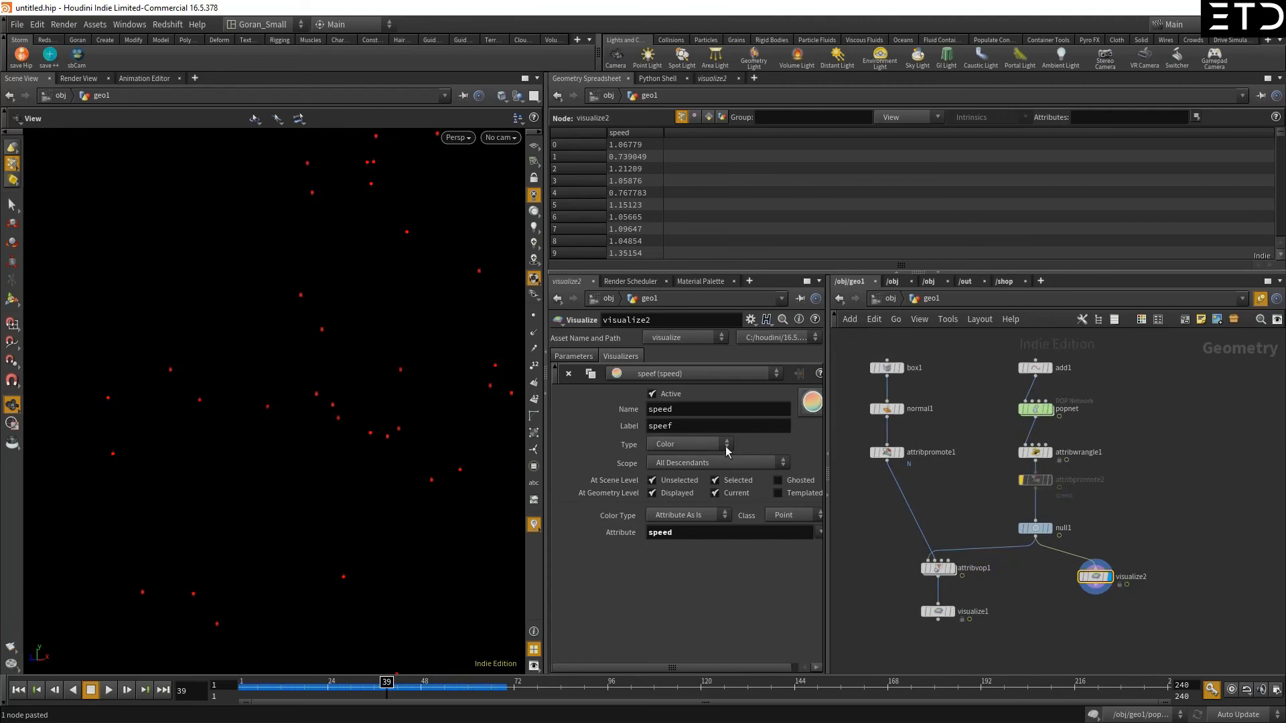
{"action": "middle_click", "coordinate": [894, 489]}
{"action": "middle_click_drag", "start_coordinate": [887, 493], "coordinate": [890, 536]}
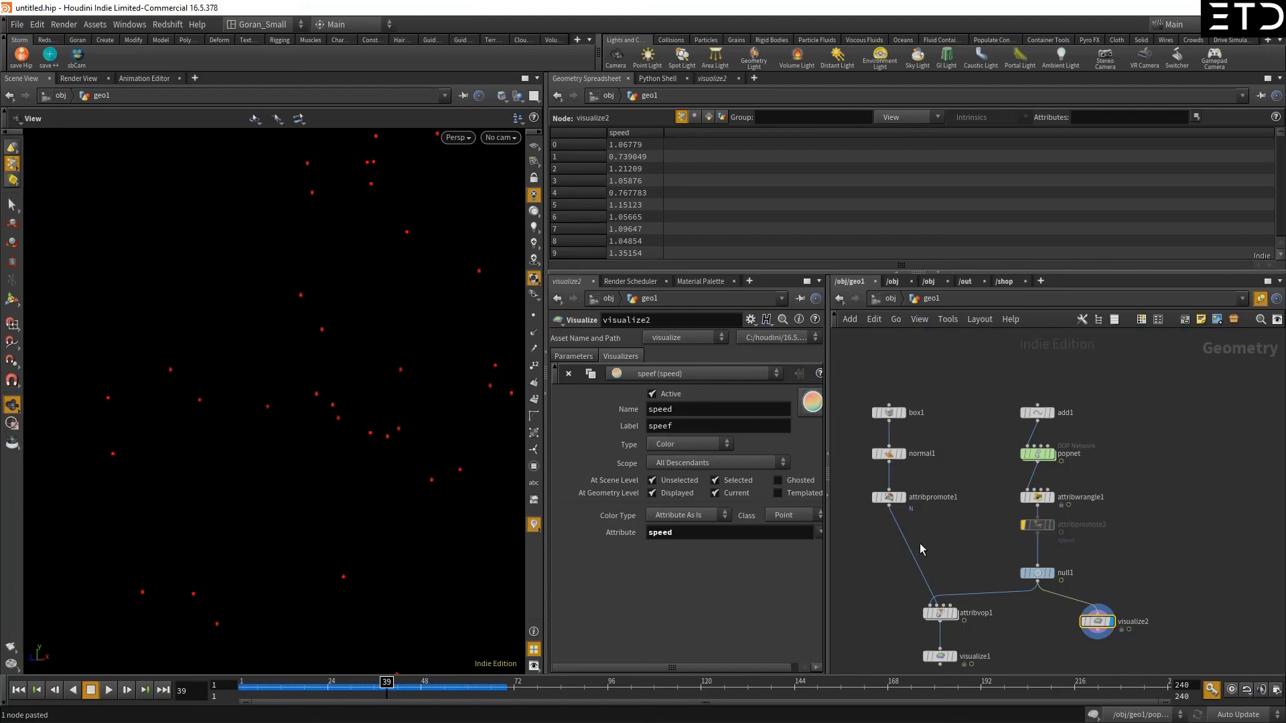
{"action": "middle_click_drag", "start_coordinate": [930, 561], "coordinate": [919, 490]}
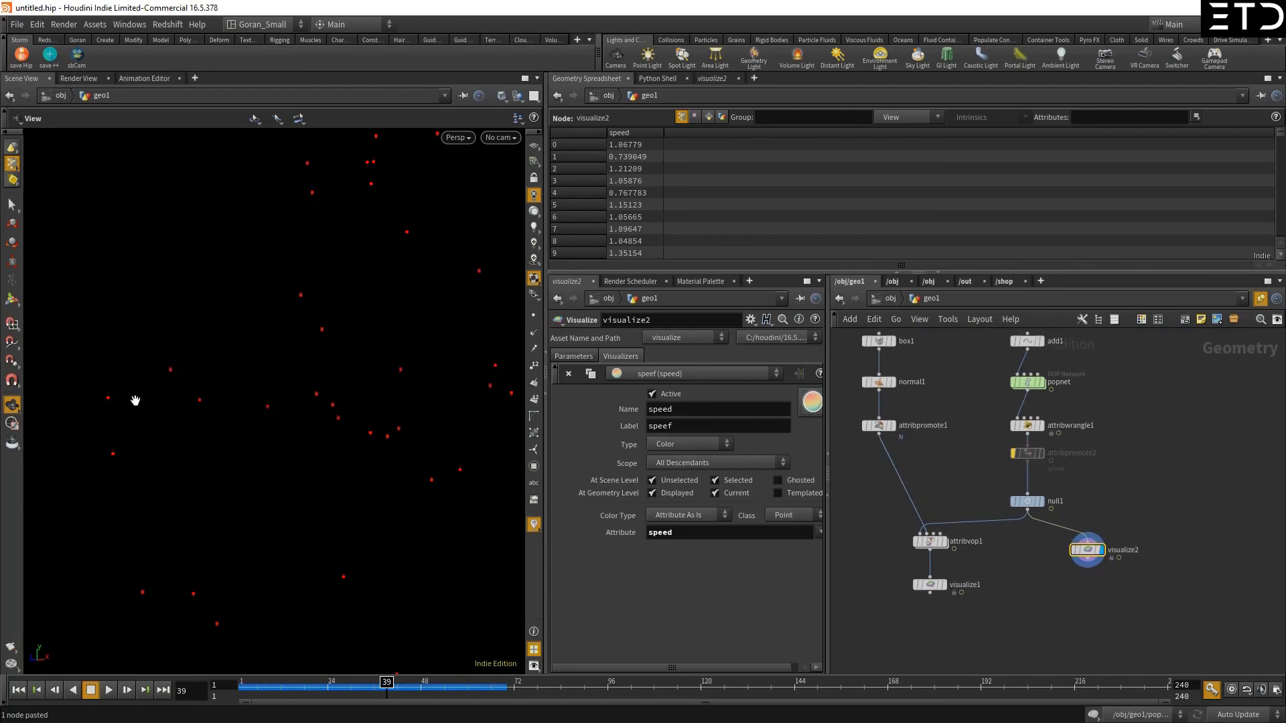